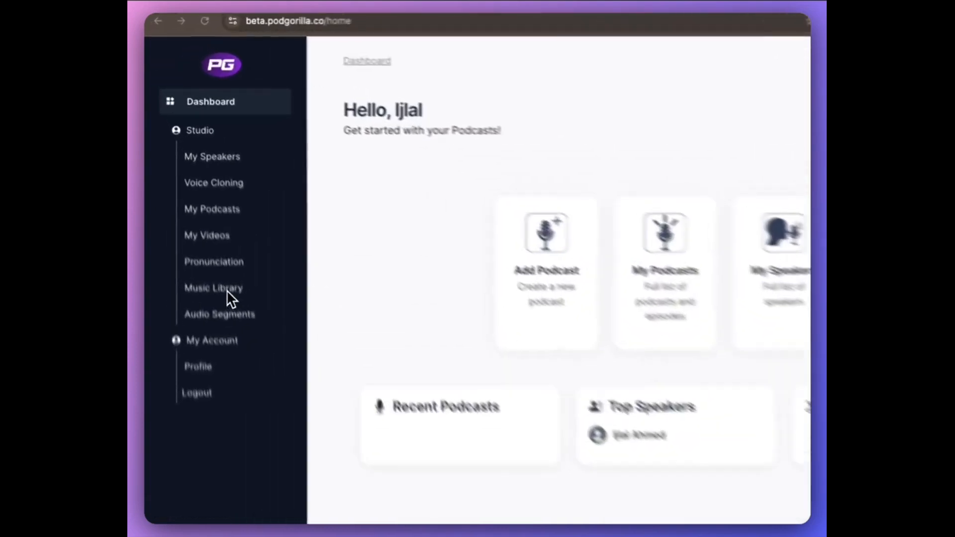
Open the Music Library and start adding a new music track named "History podcast music".
click(240, 342)
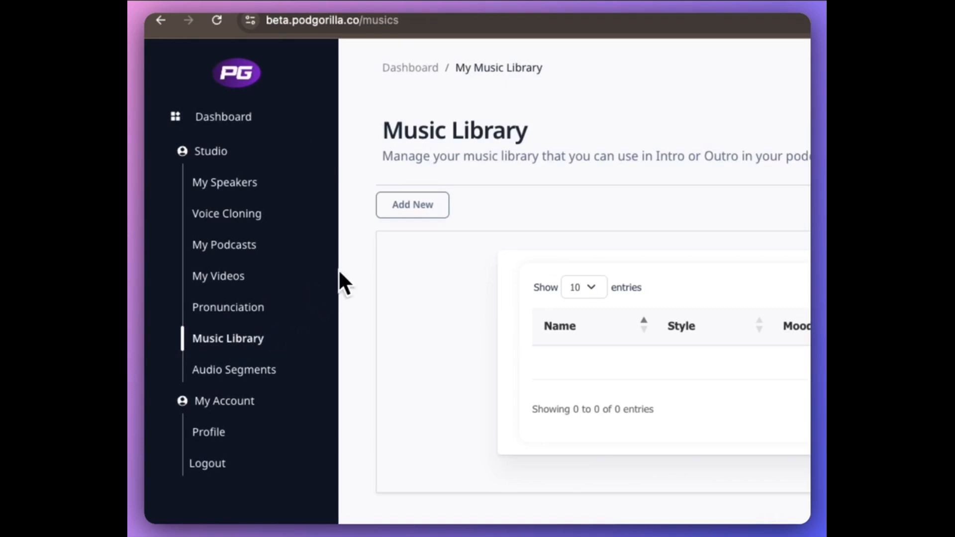
click(436, 209)
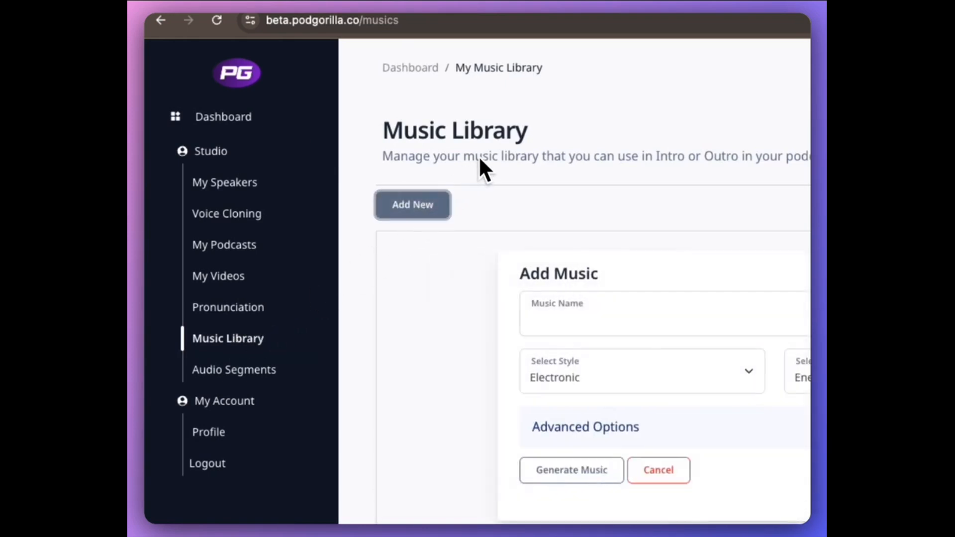
click(660, 317)
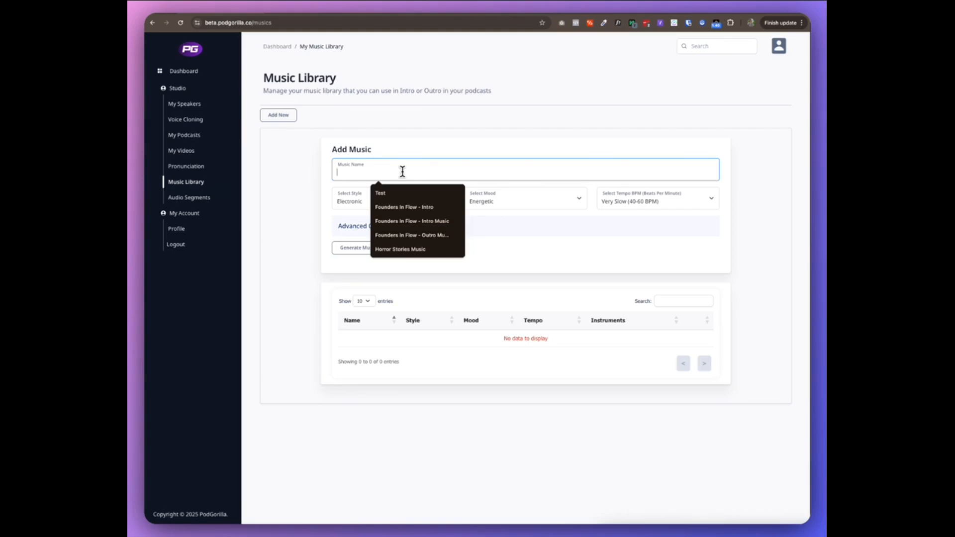
text(H)
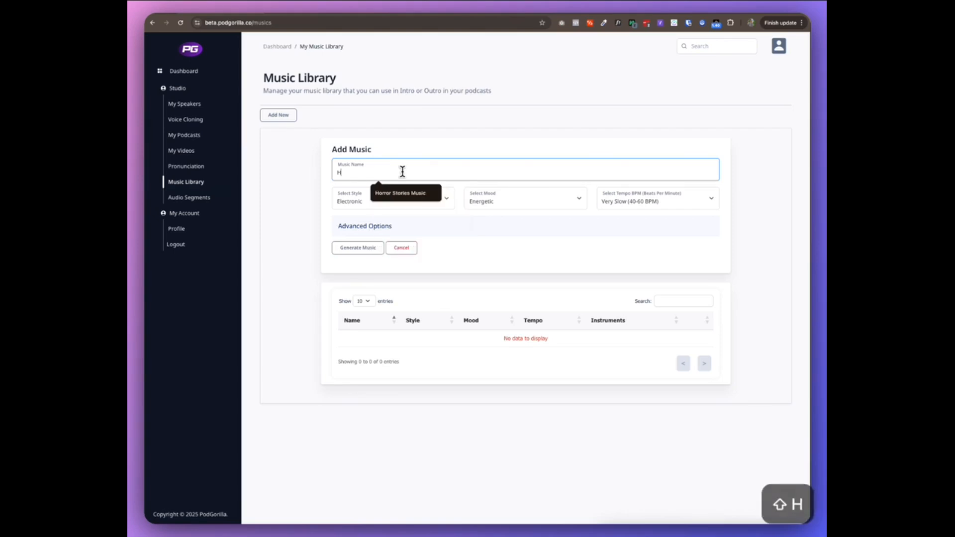
text(isro)
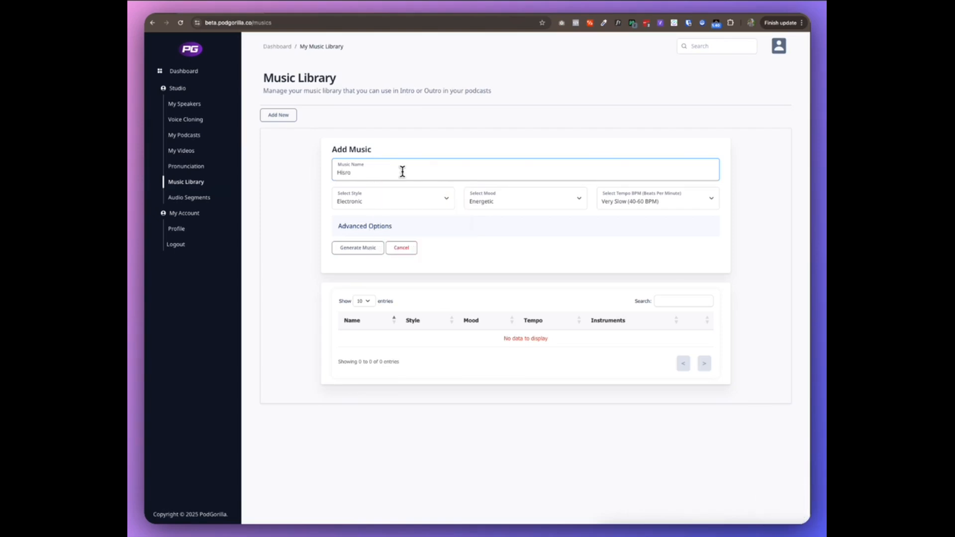
key(BackSpace)
key(BackSpace)
text(tory)
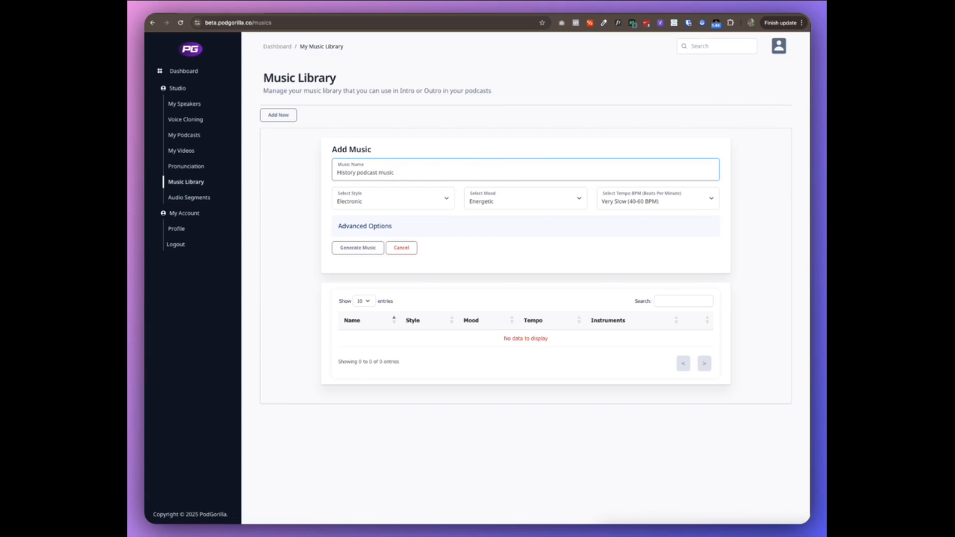
Set the music style to Classical and the mood to Inspirational.
click(445, 203)
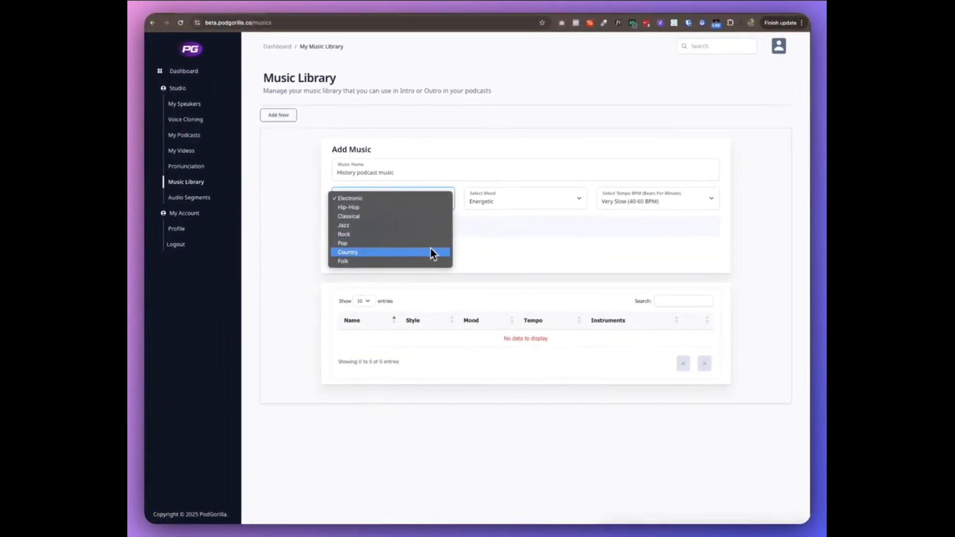
key(Up)
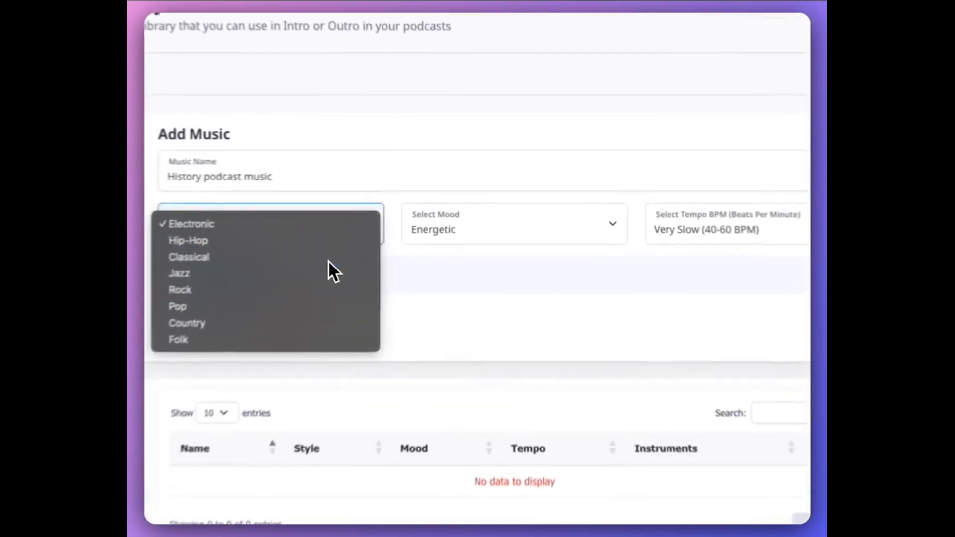
click(422, 217)
click(524, 202)
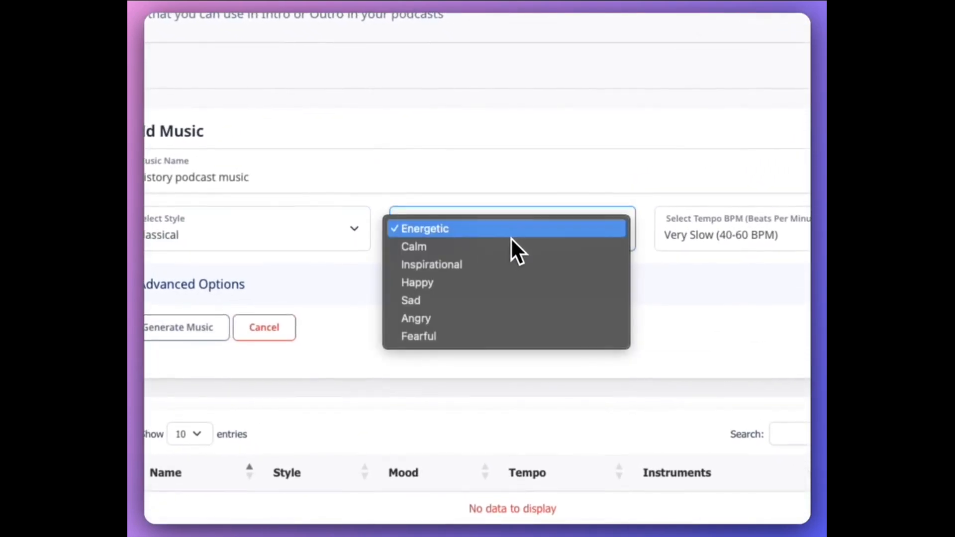
click(529, 266)
Set the tempo to Slow & Peaceful (80-120 BPM) and expand the advanced options.
click(666, 244)
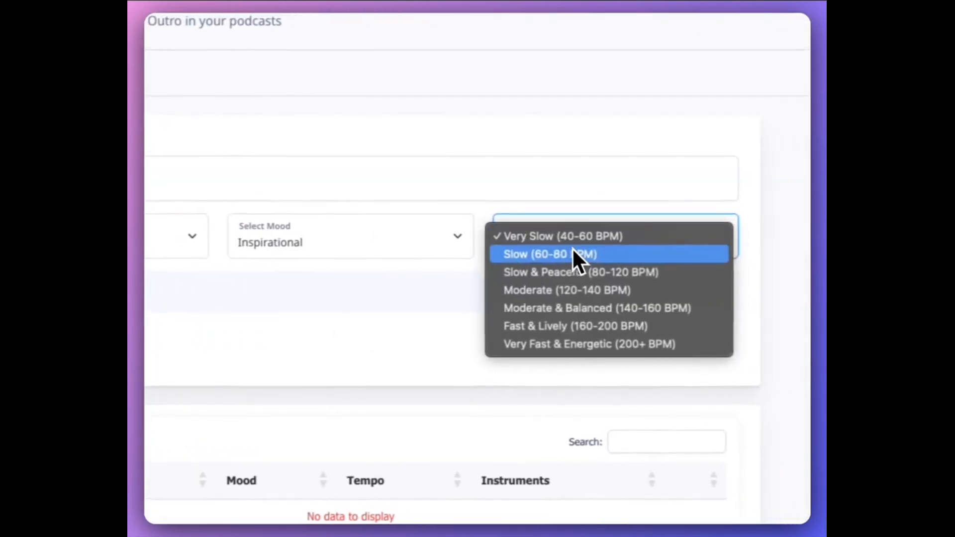
click(643, 279)
click(318, 294)
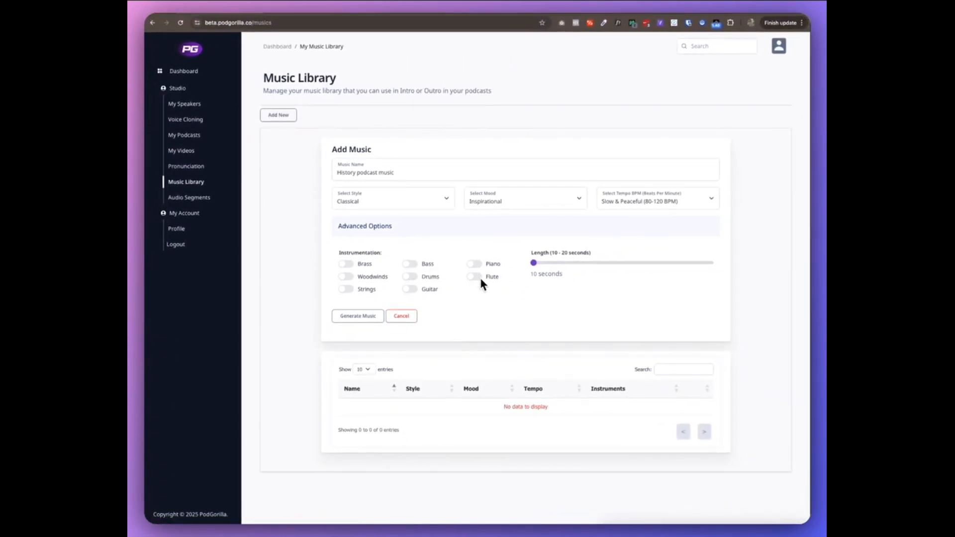
Enable Flute instrumentation, set the length to about 14 seconds, and generate the music.
click(475, 277)
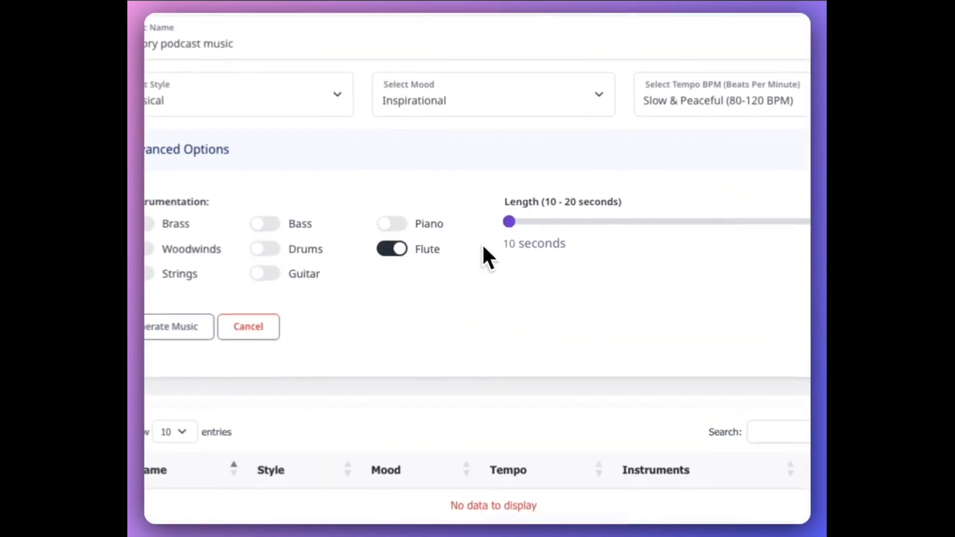
drag(512, 223, 650, 226)
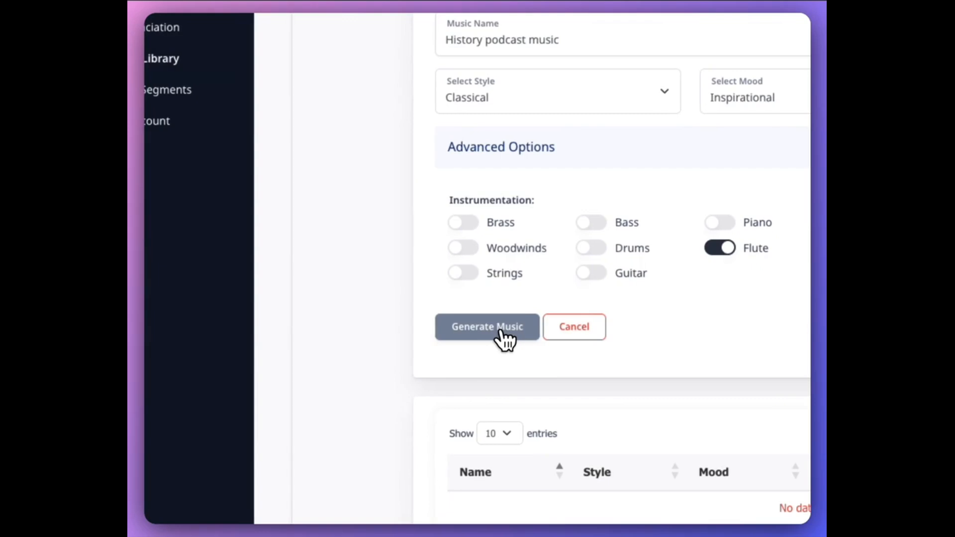
click(503, 332)
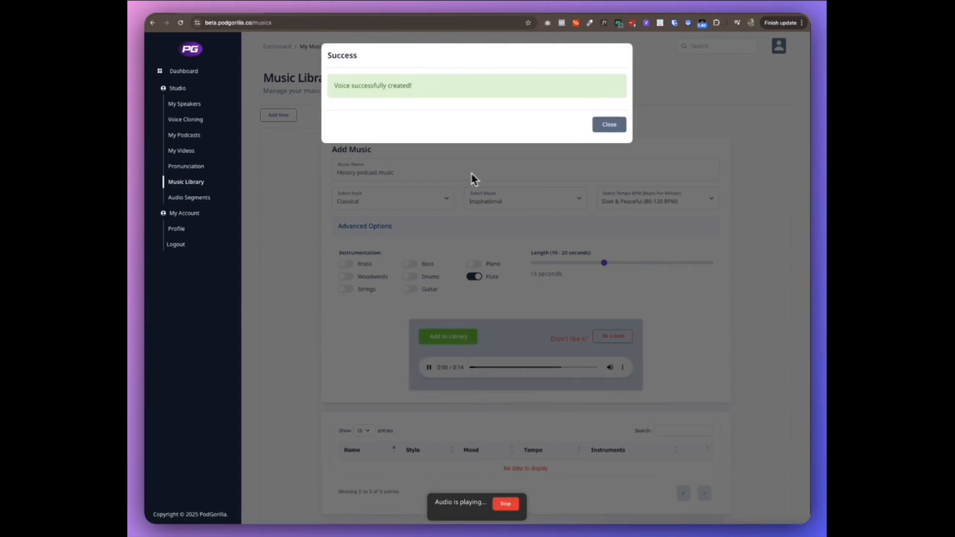
Preview the generated music clip and add it to the music library.
click(611, 124)
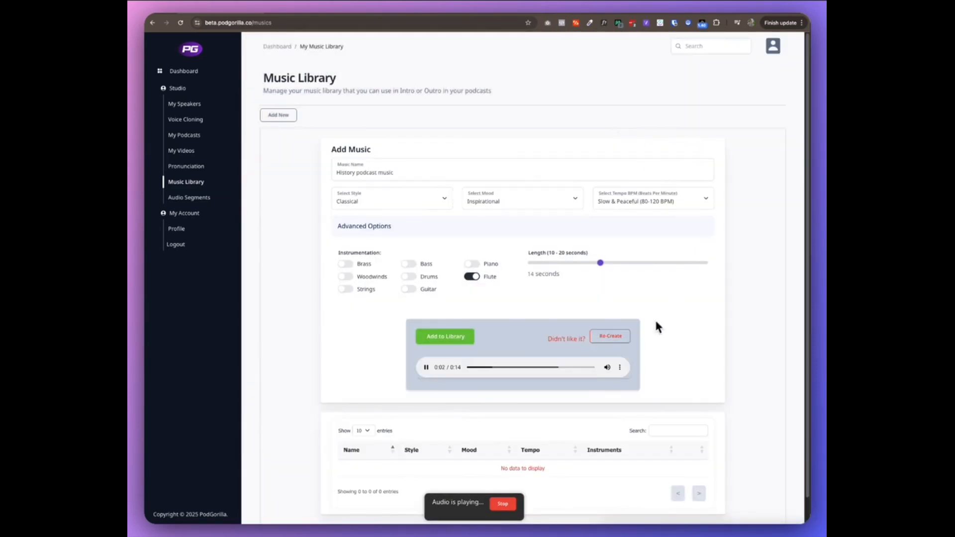
click(427, 368)
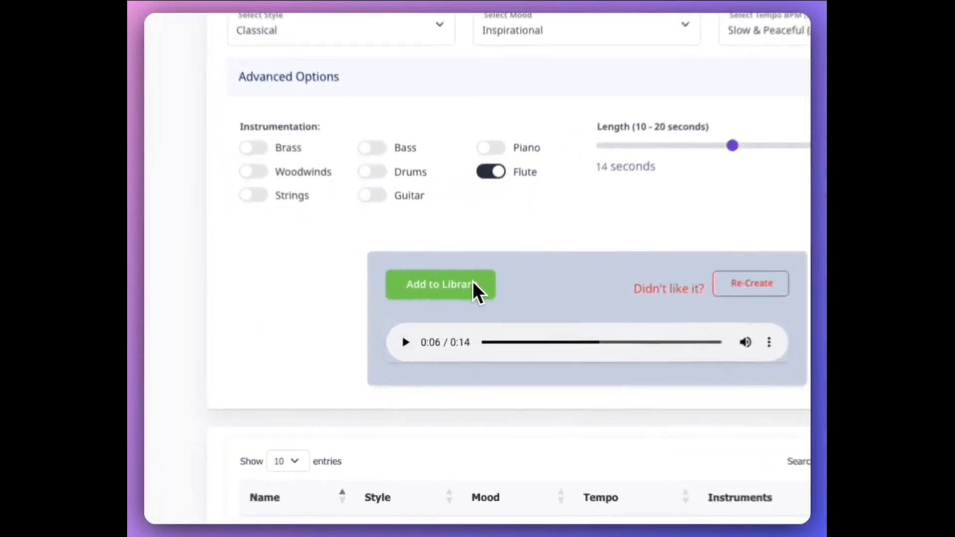
click(474, 278)
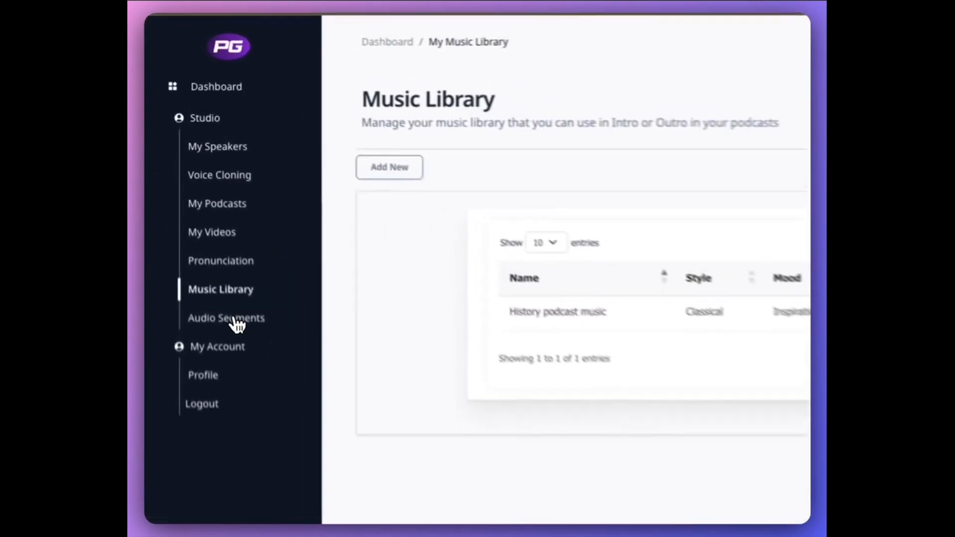
Open Audio Segments and start a new intro segment named "History Podcast Intro".
click(282, 364)
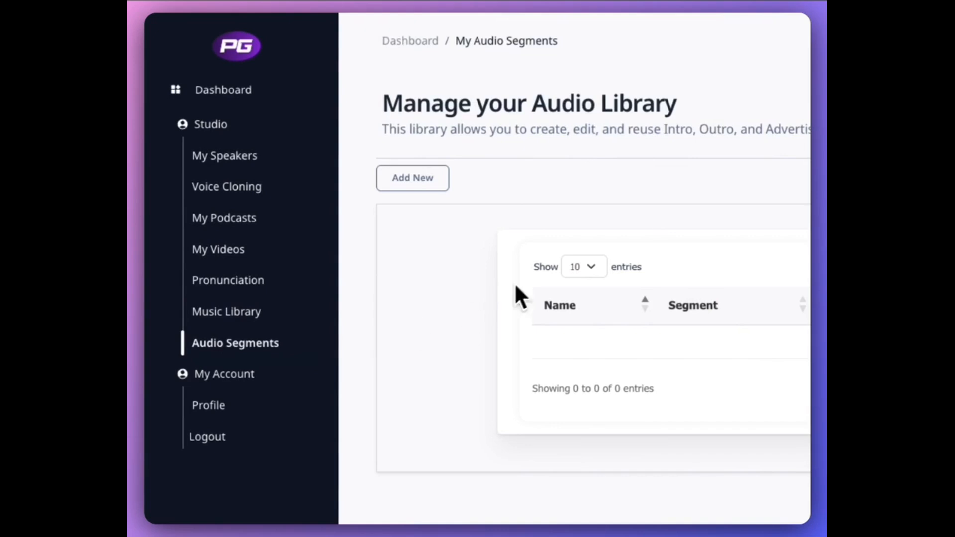
click(421, 191)
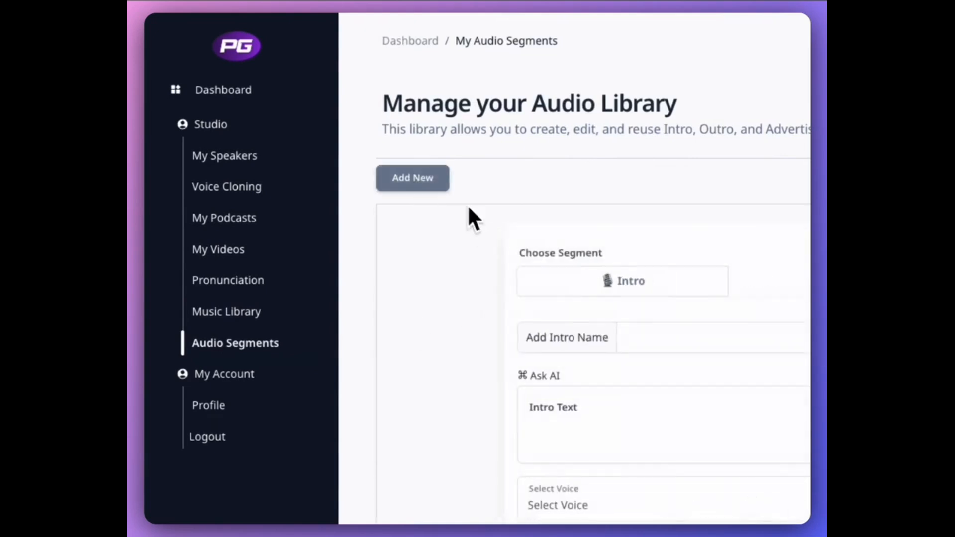
click(525, 301)
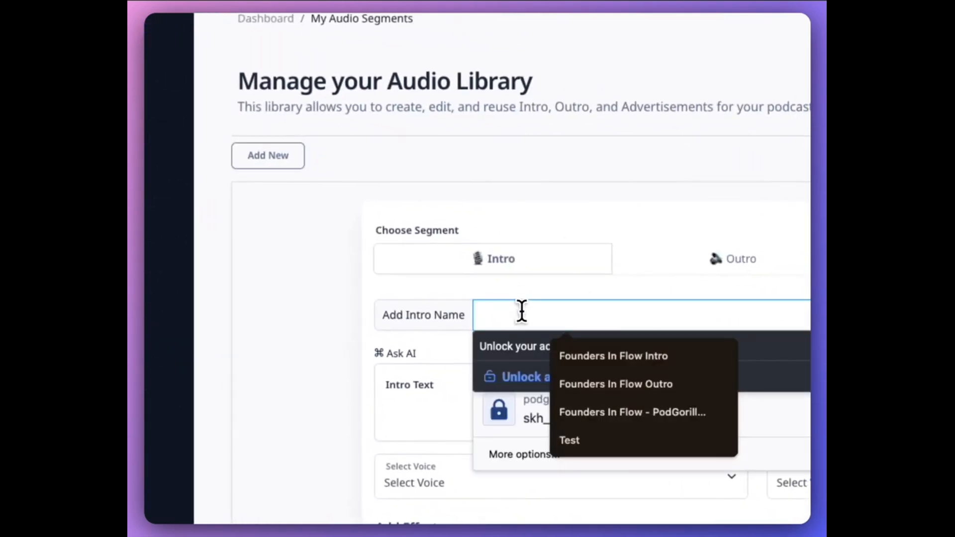
text(History)
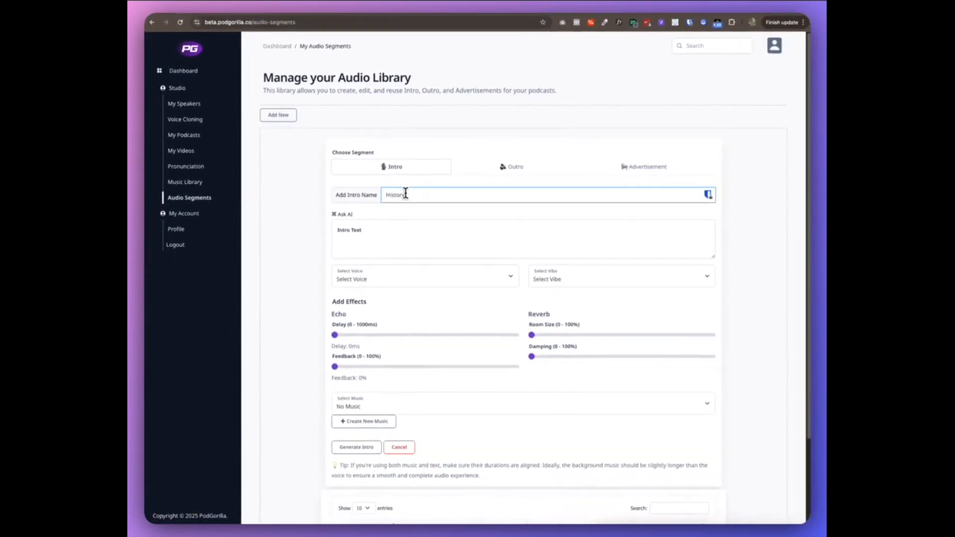
text( Podcast Intro)
click(406, 194)
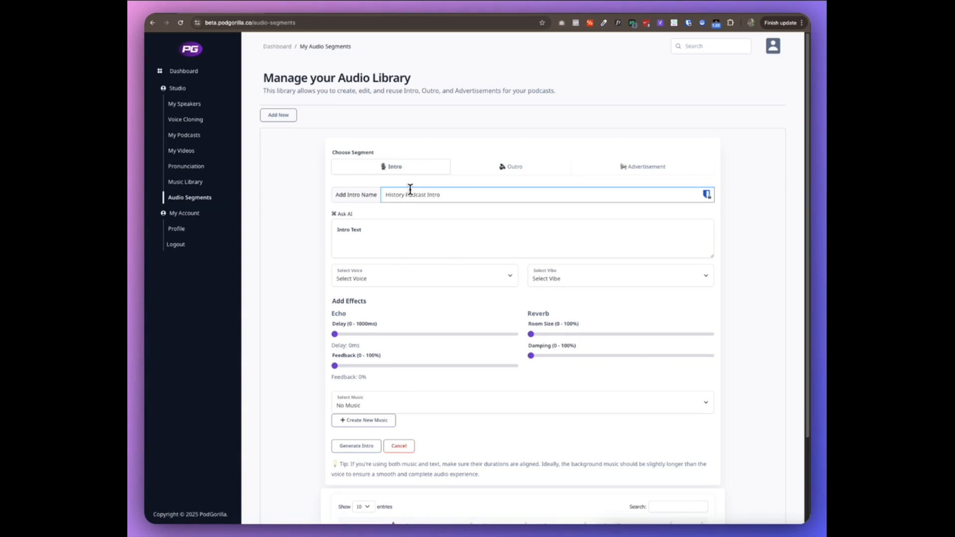
Ask AI to "Write me an introduction for a podcast that talks about history" and send the request.
click(342, 214)
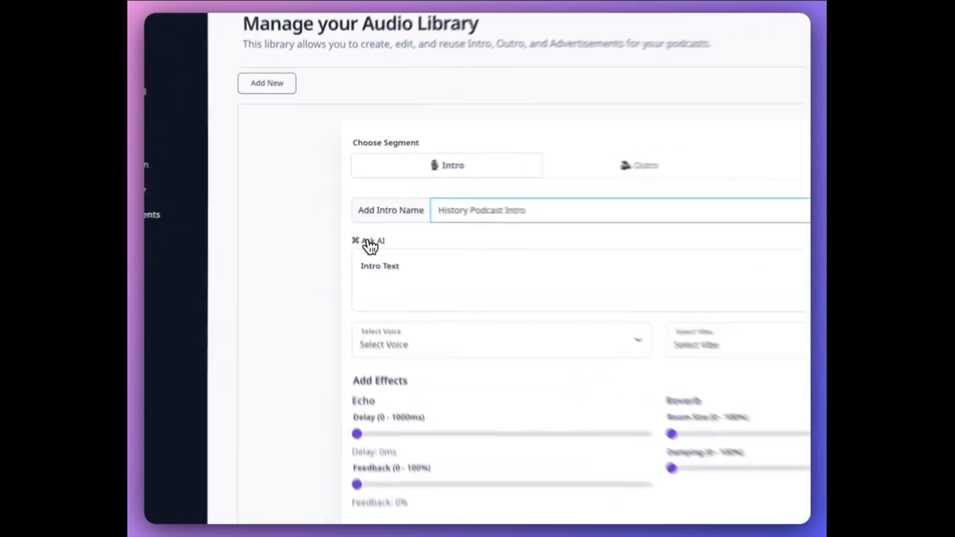
click(571, 279)
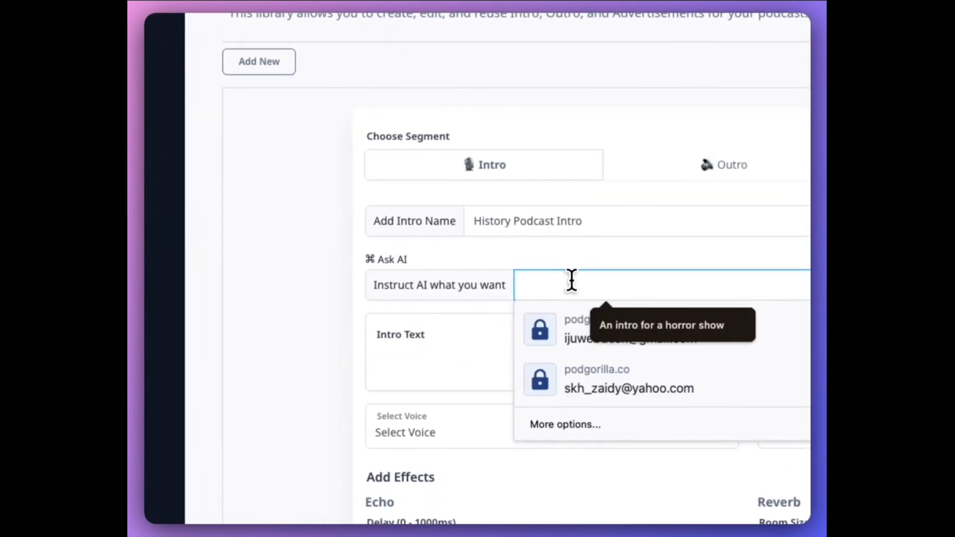
text(Write me an introduction of a)
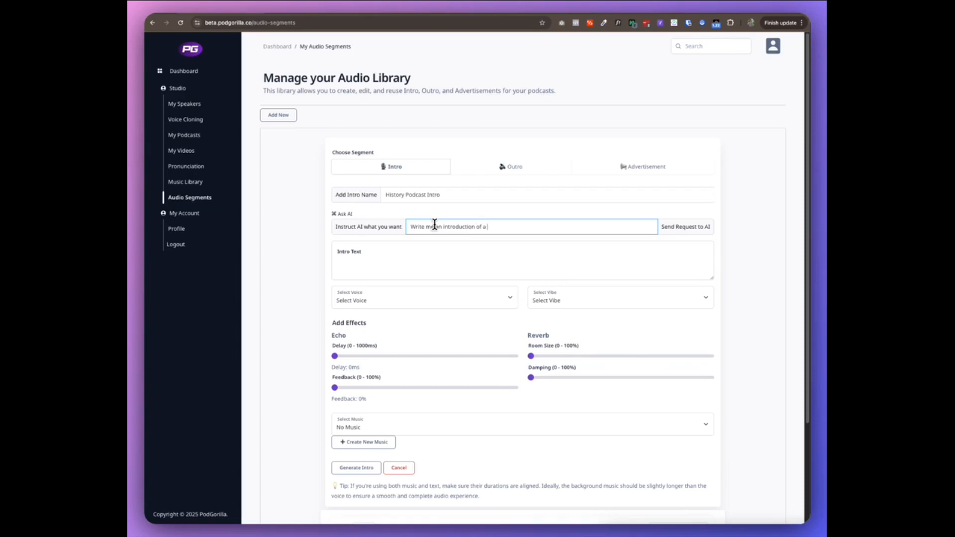
key(alt+BackSpace)
key(alt+BackSpace)
text(for)
key(BackSpace)
key(BackSpace)
key(BackSpace)
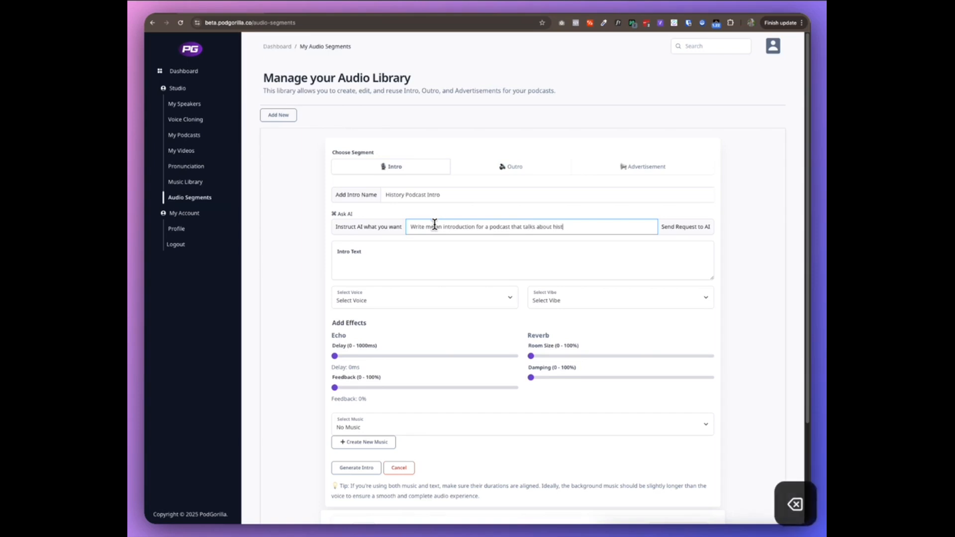
text(ory)
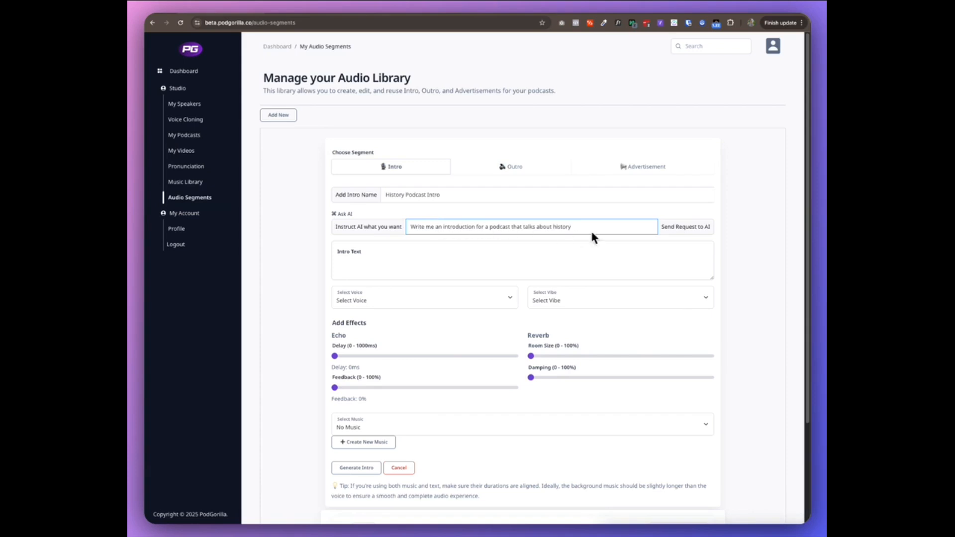
click(663, 229)
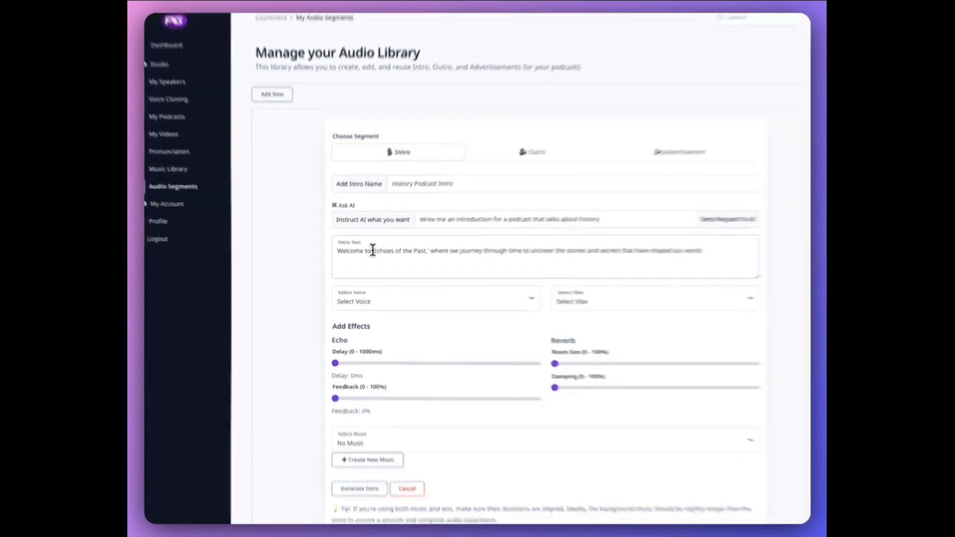
Copy the podcast title "Echoes of the Past" from the generated intro text.
drag(376, 250, 428, 252)
key(super+c)
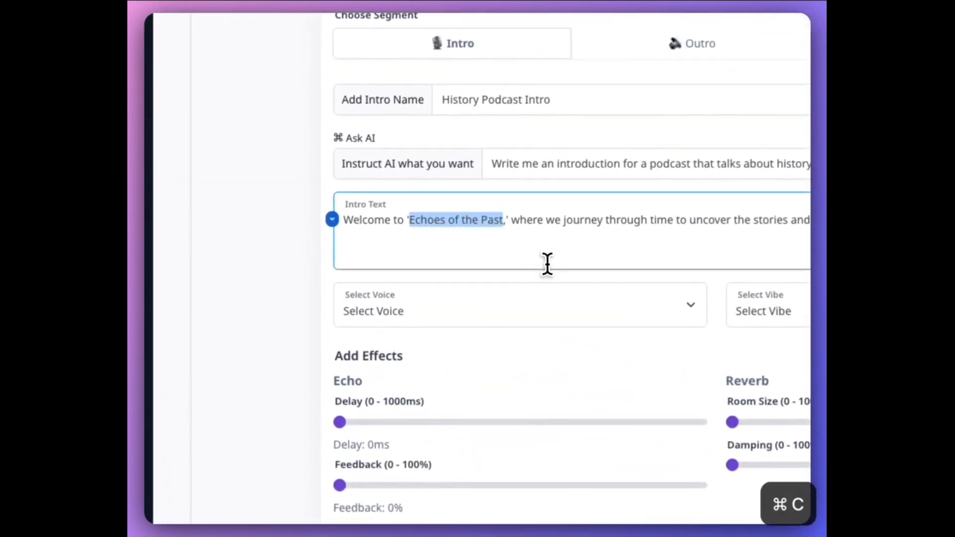
Choose Nova as the intro's voice.
click(491, 323)
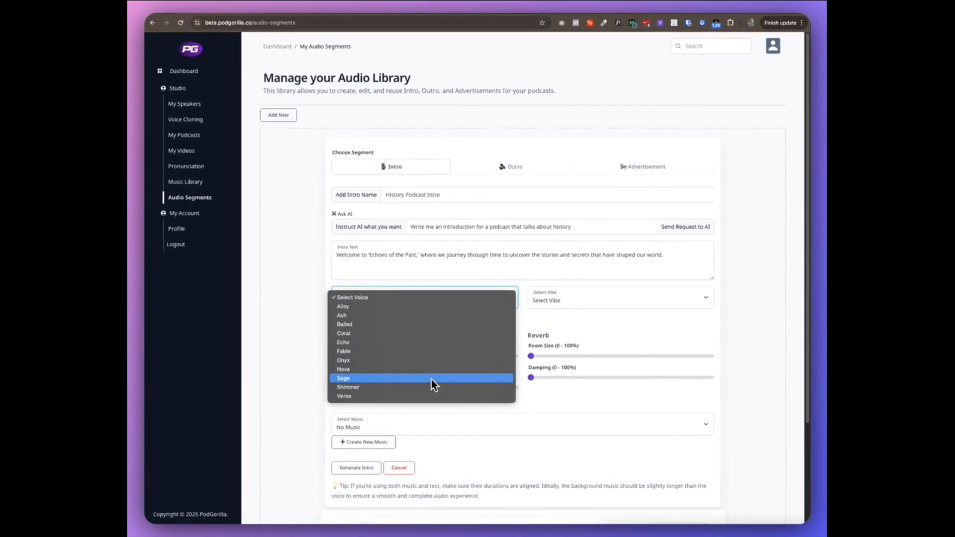
click(431, 369)
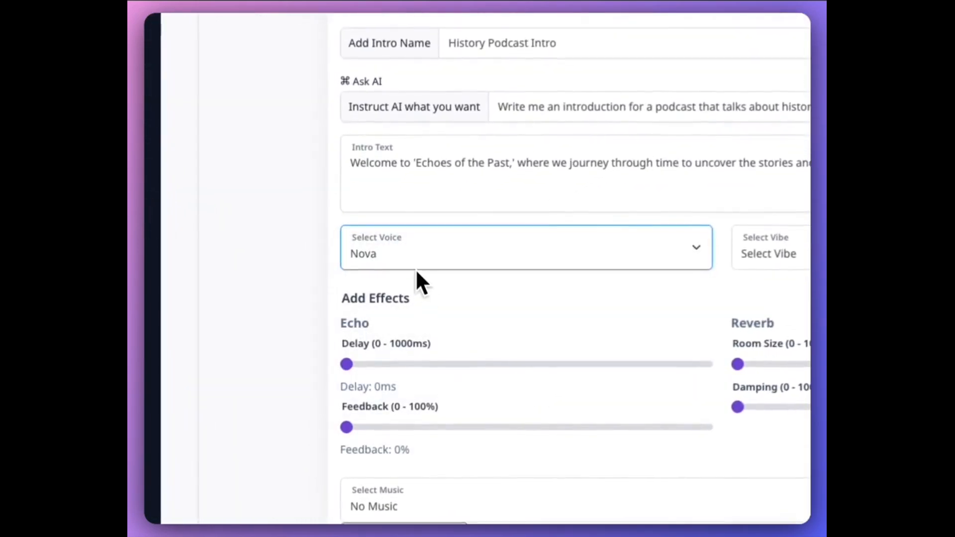
click(424, 249)
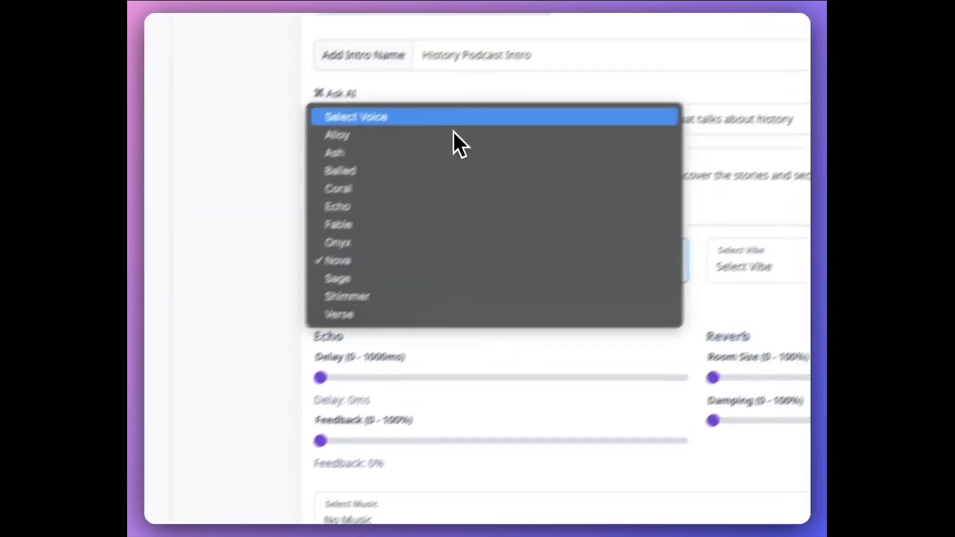
click(358, 323)
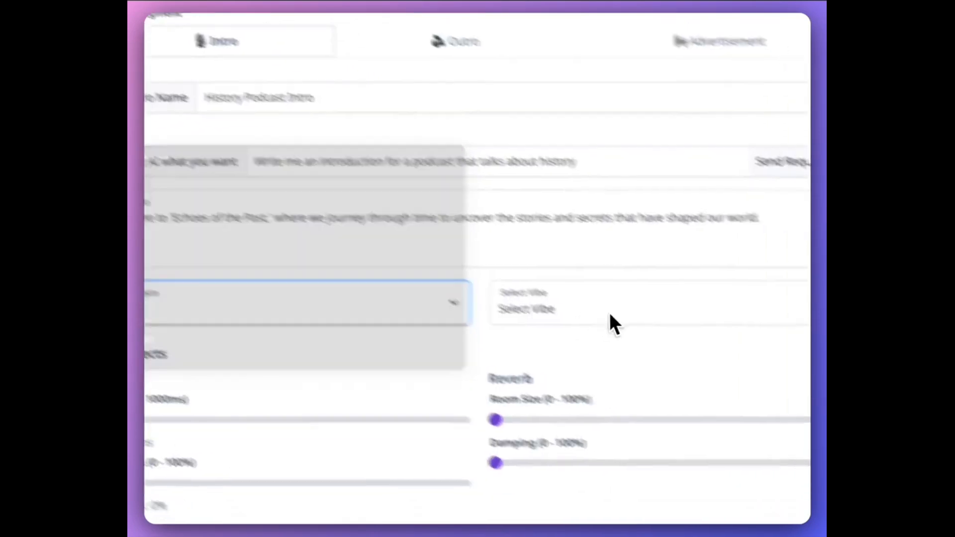
Choose Medieval Knight as the intro's vibe.
click(636, 326)
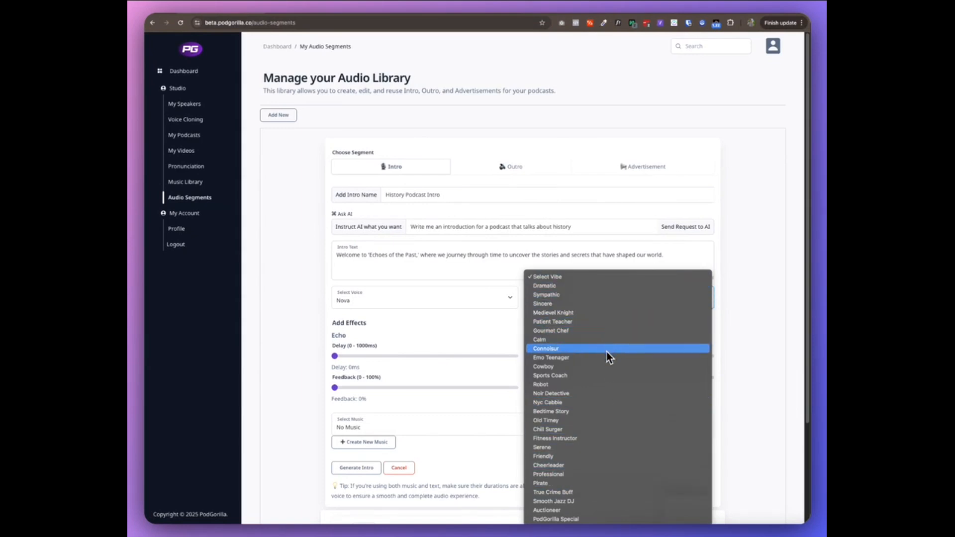
click(598, 313)
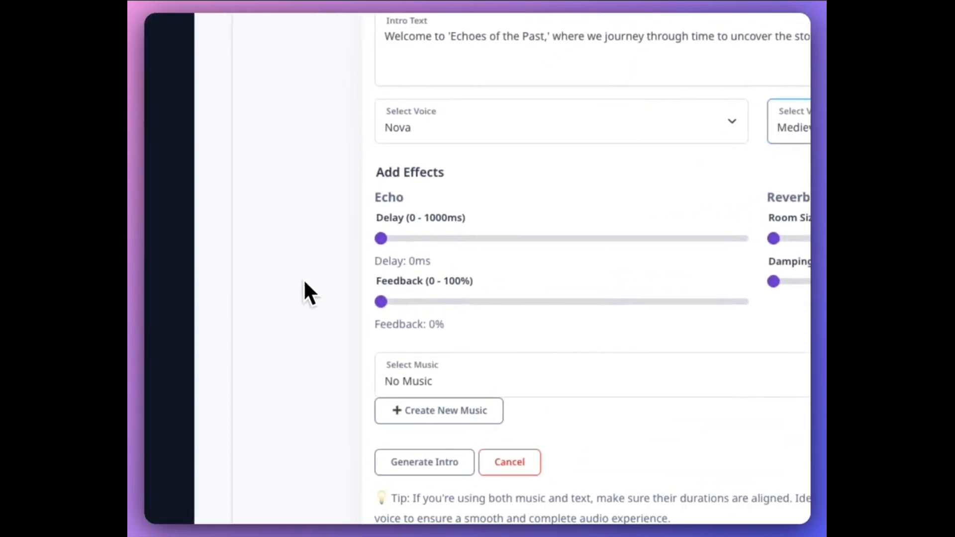
Raise the echo delay and feedback and the reverb room size and damping slightly for the intro.
drag(380, 239, 413, 239)
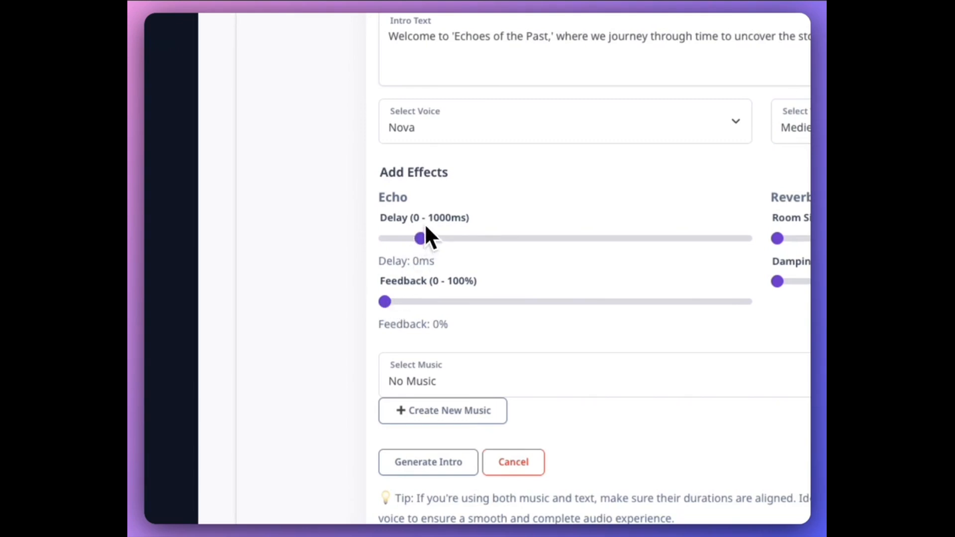
drag(388, 302, 402, 302)
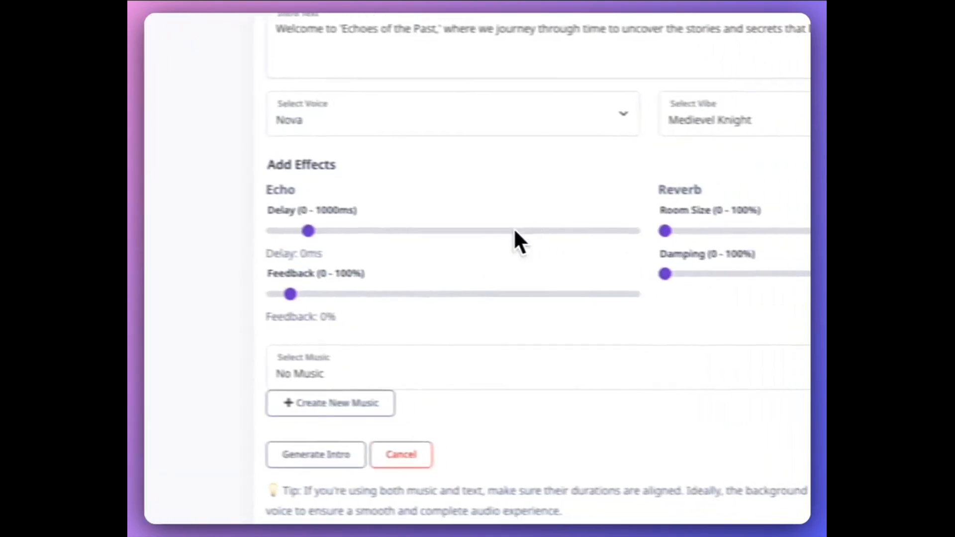
drag(618, 227, 643, 229)
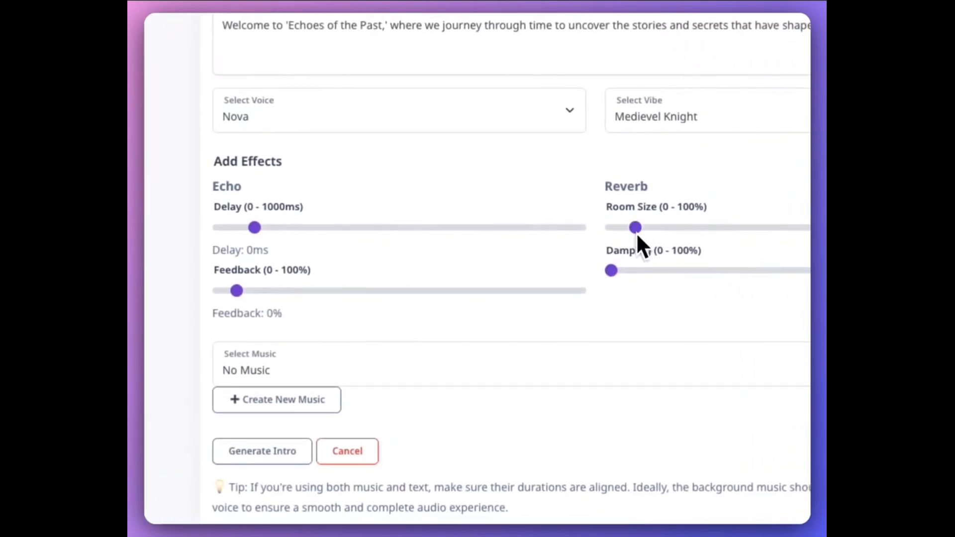
drag(612, 271, 621, 271)
Choose History podcast music as the intro's background music, previewing it and stopping playback.
click(410, 369)
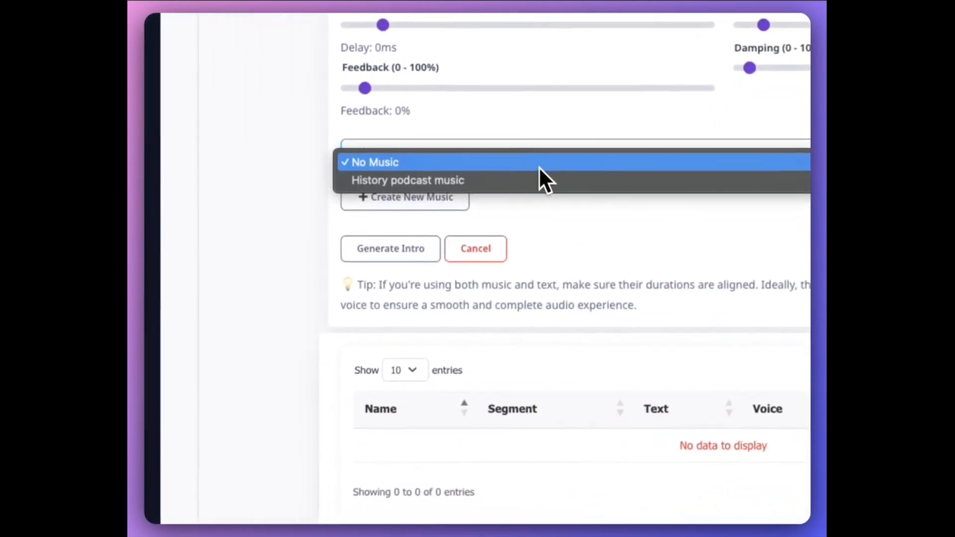
click(547, 180)
click(390, 251)
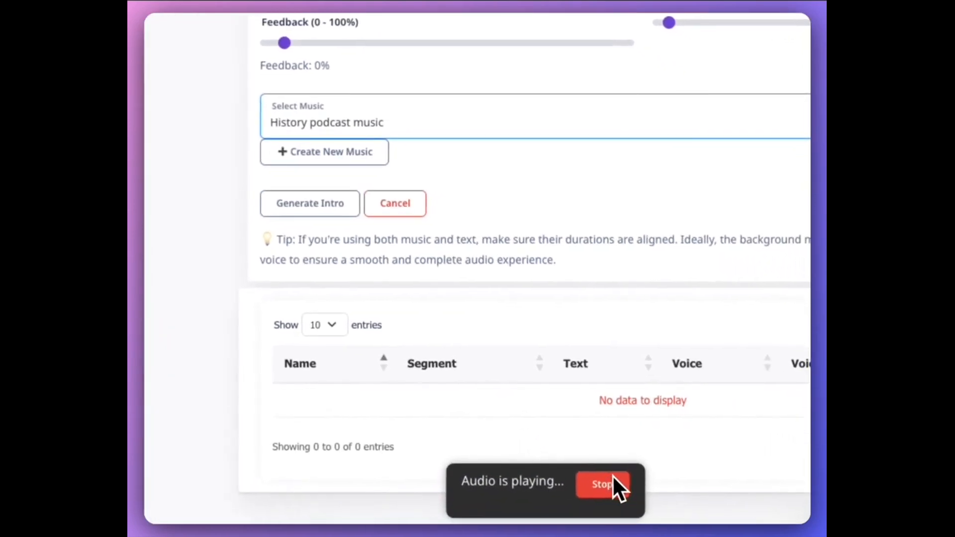
click(467, 437)
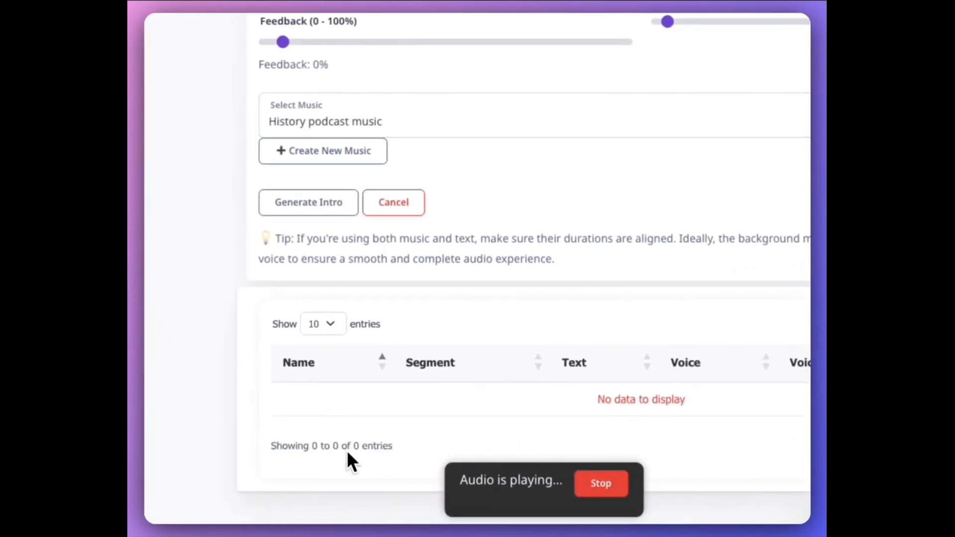
click(599, 486)
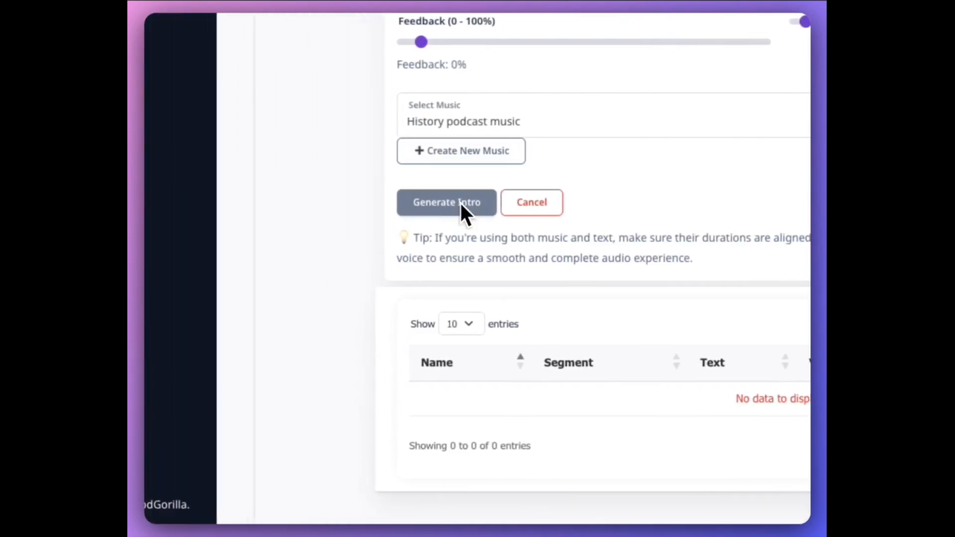
Generate the intro audio and add it to the library.
click(461, 202)
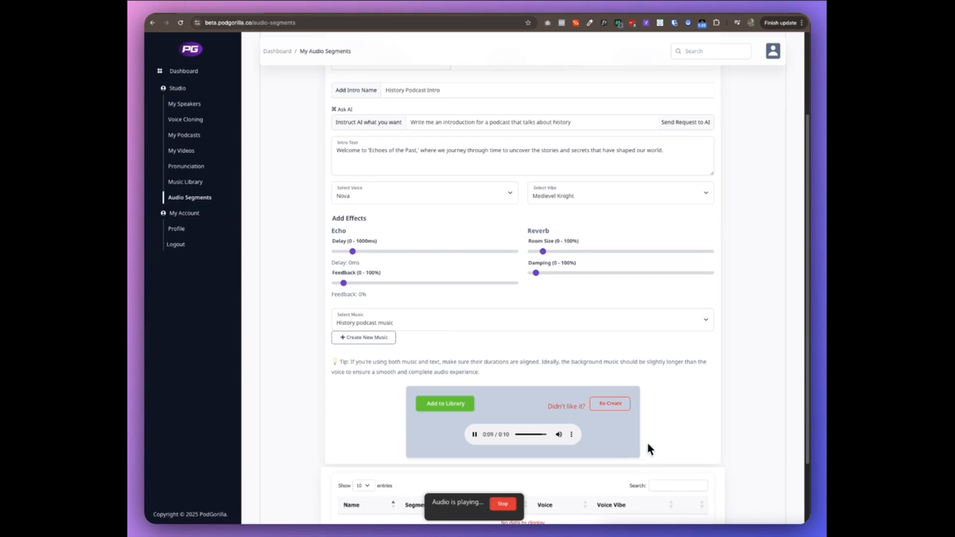
scroll(637, 425, down, 1)
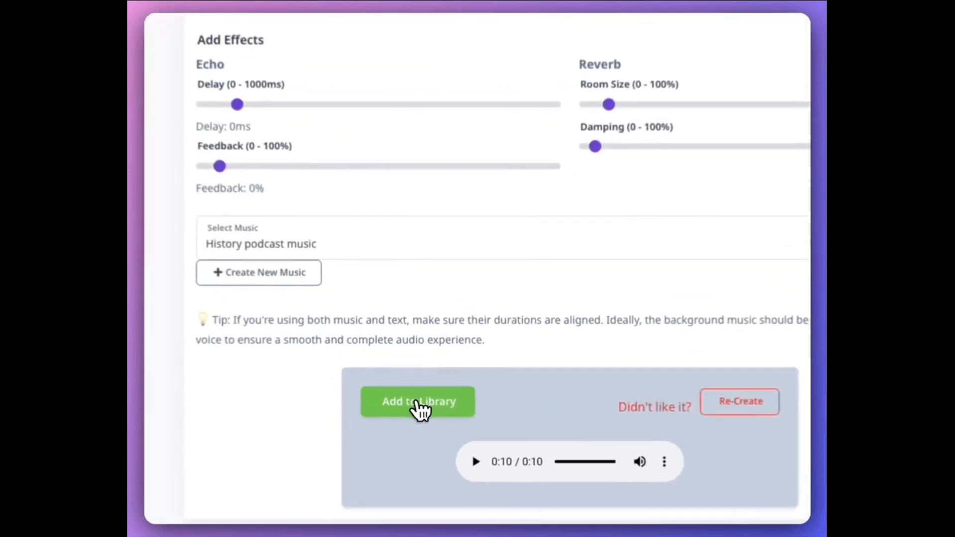
click(431, 399)
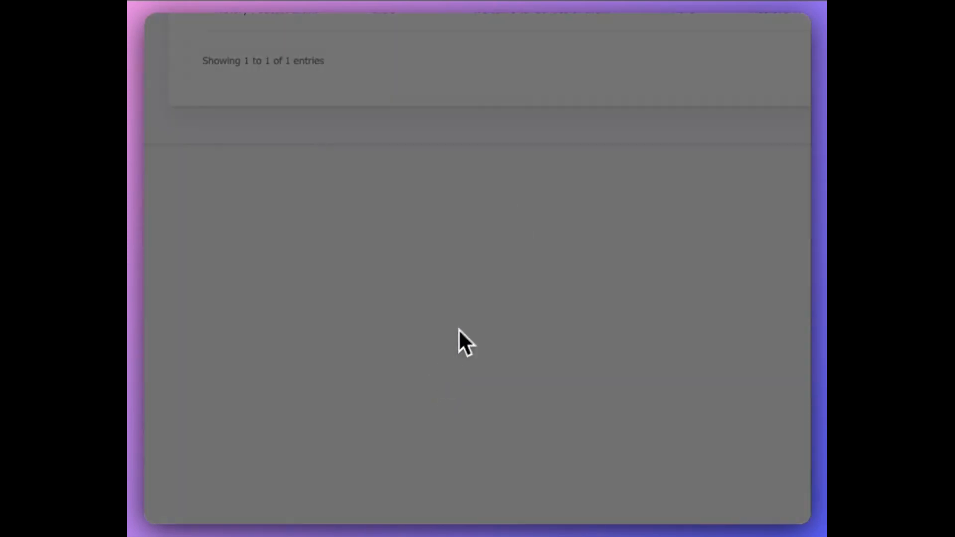
click(619, 77)
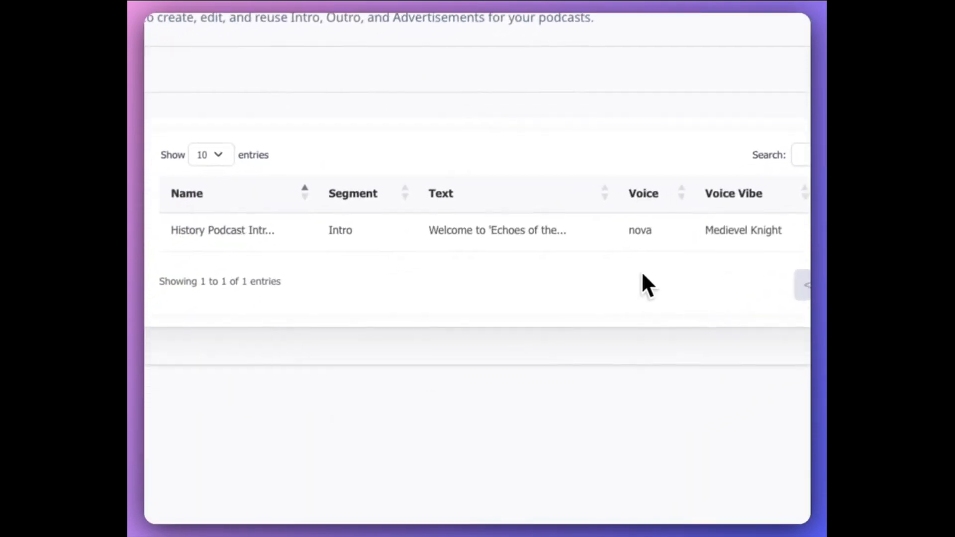
Start a new Outro segment named History Podcast Outro.
click(186, 146)
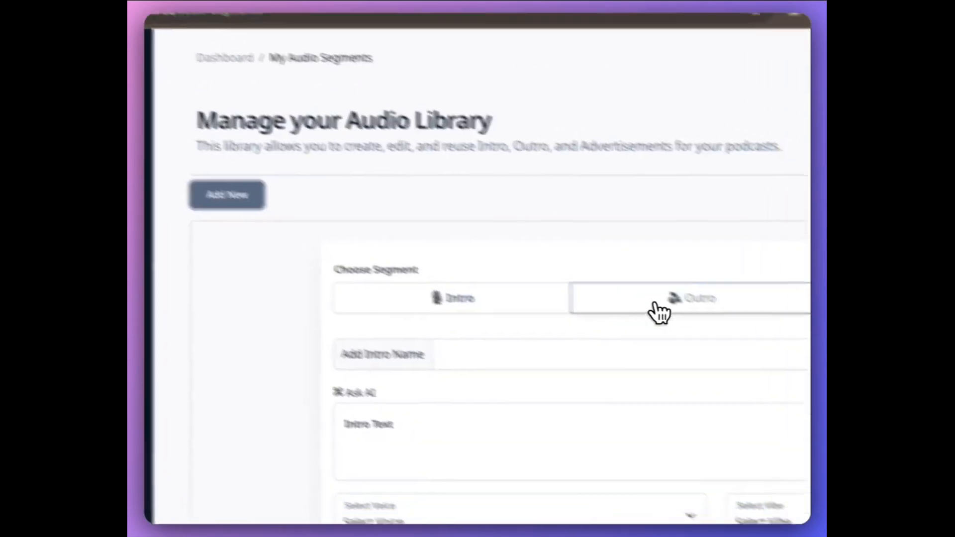
click(657, 306)
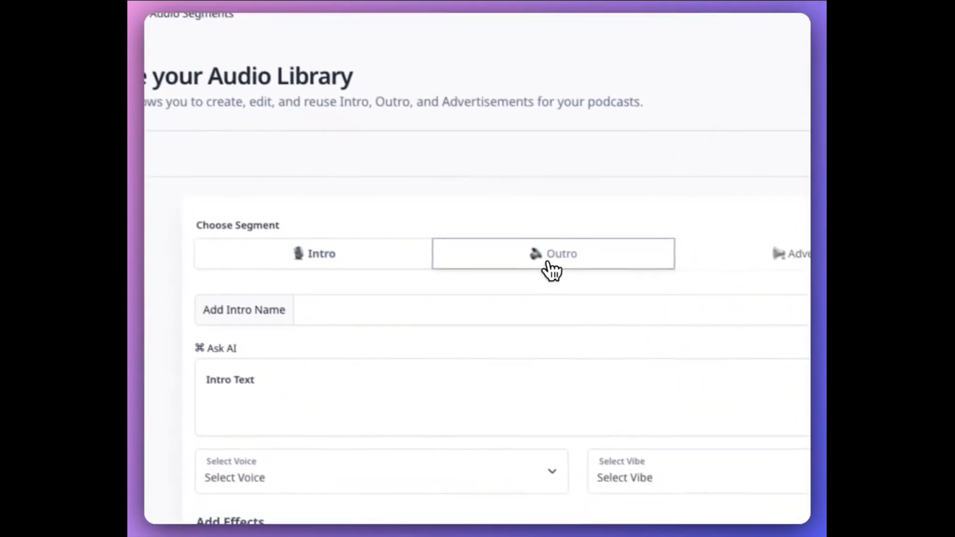
click(587, 352)
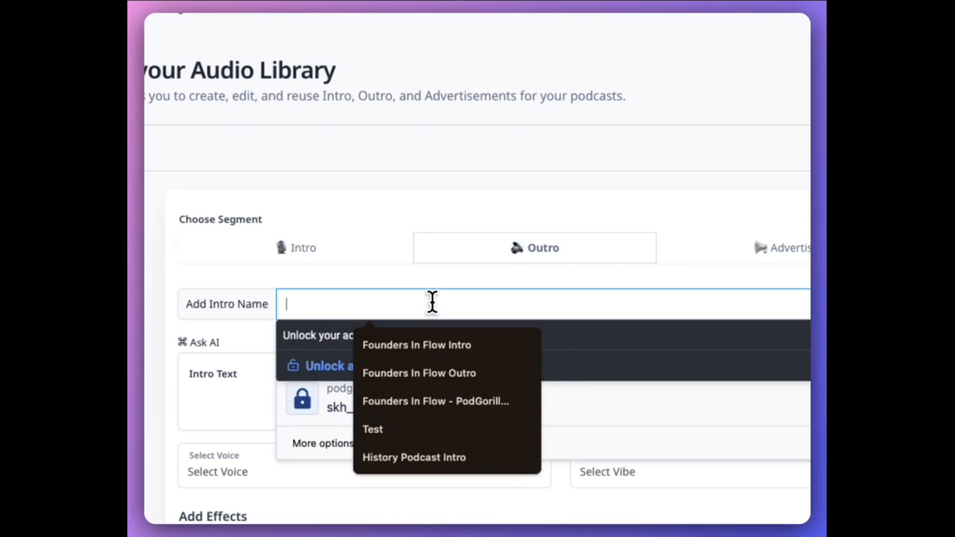
text(Histo)
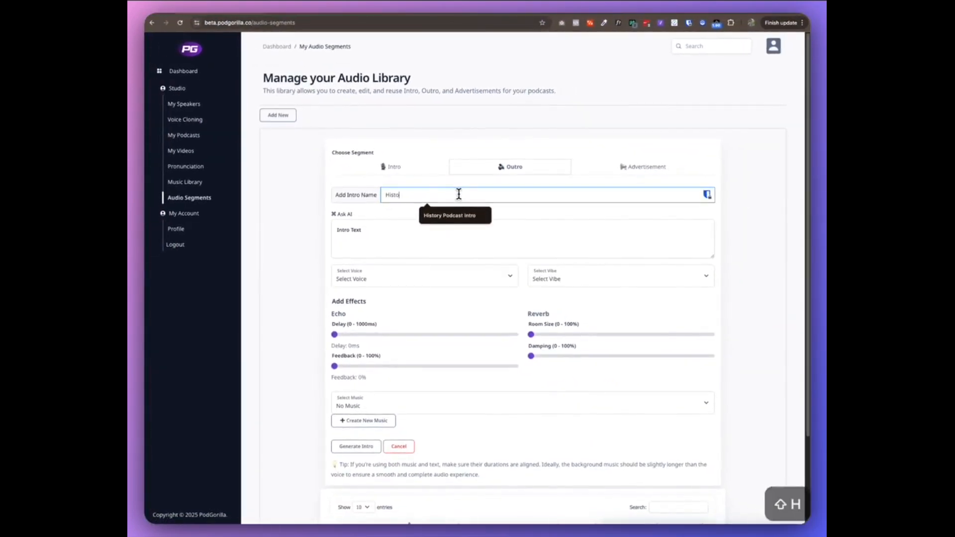
key(Down)
key(Return)
key(alt+BackSpace)
text(Outro)
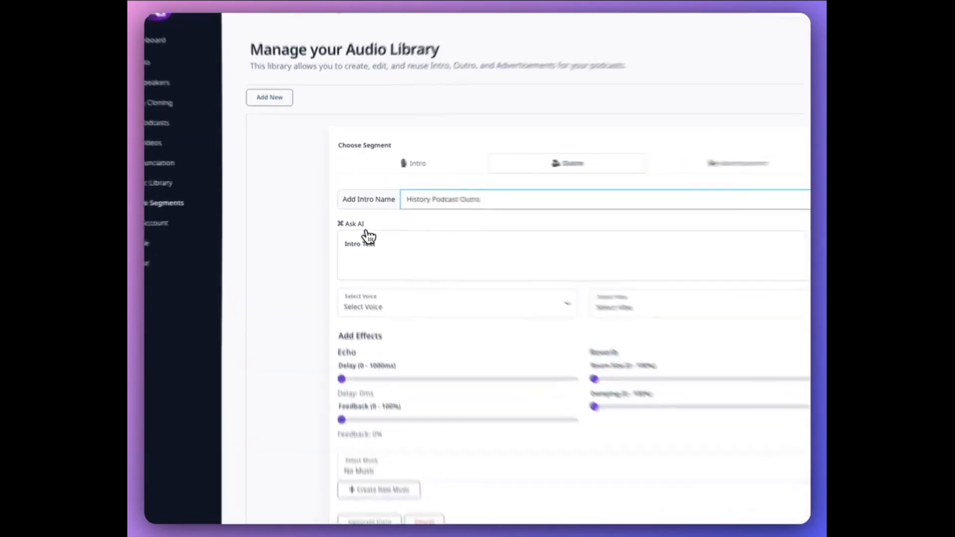
Ask AI to "Write me an outro asking people to like, share and subscribe for a podcast called Echoes of the Past" and send it.
click(350, 215)
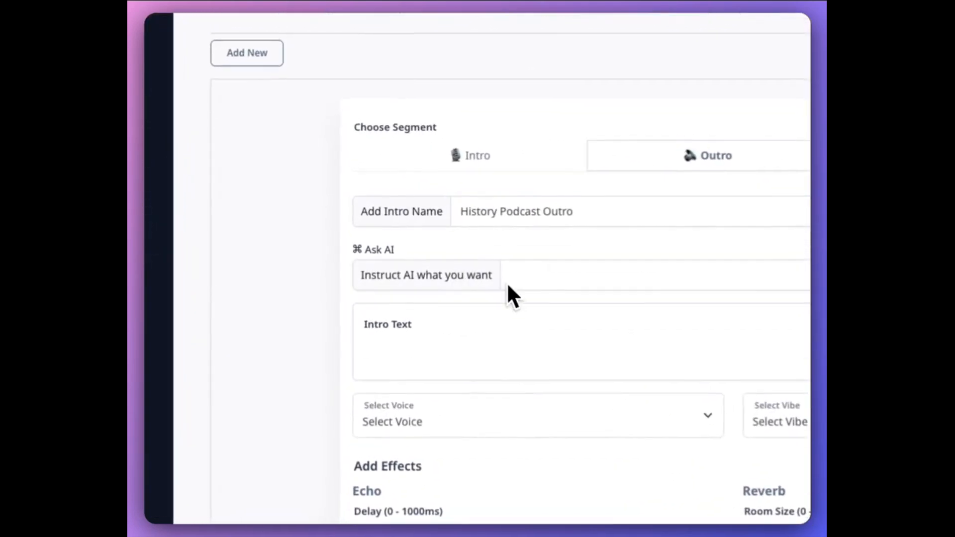
click(565, 279)
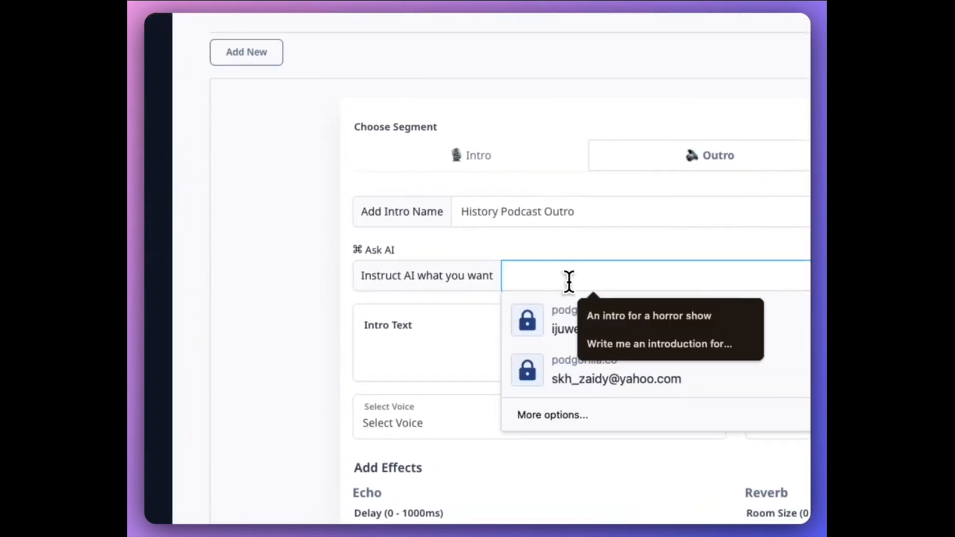
text(Write me a)
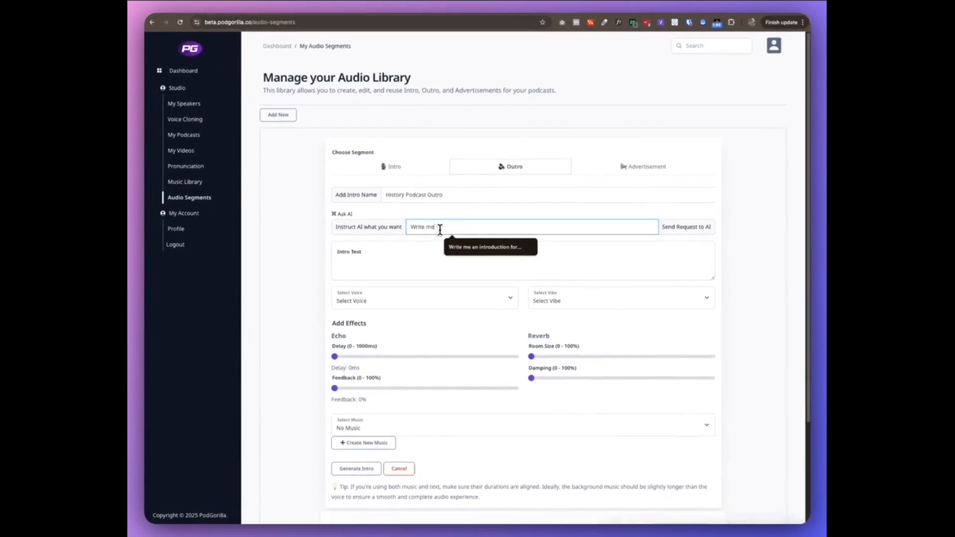
text(n outro)
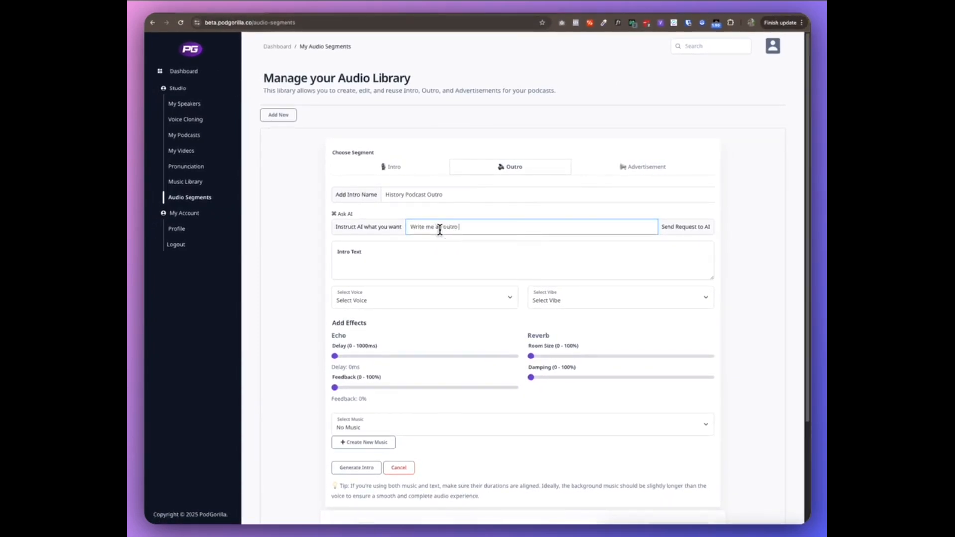
text( asking people to like, share and subscribe for a podcast called)
text(Echoes of the Past)
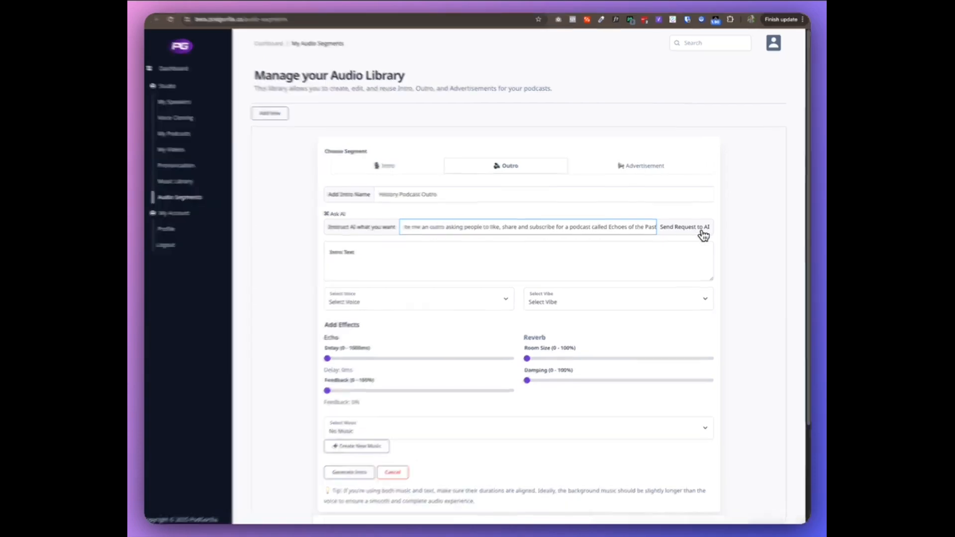
click(702, 232)
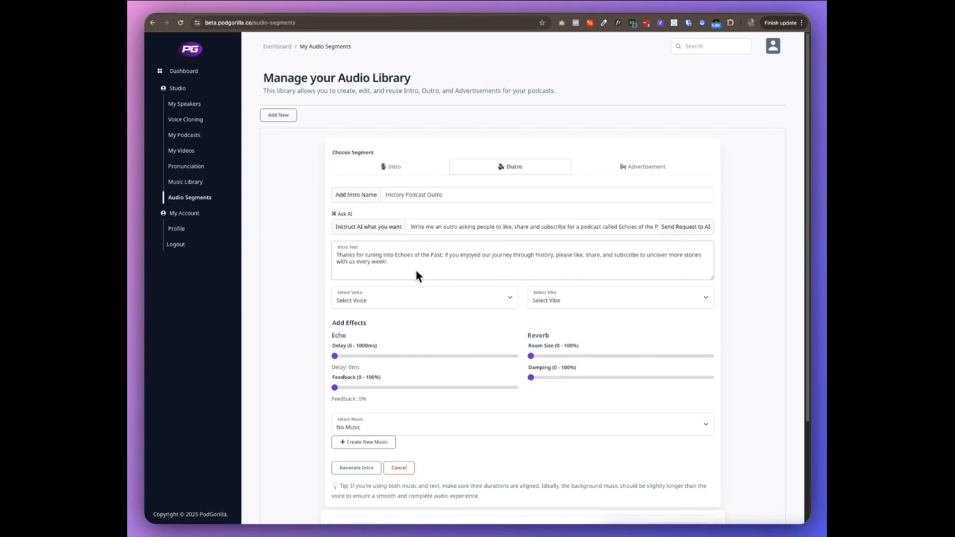
Set the outro's voice to Nova and its vibe to Medievel Knight.
scroll(320, 273, down, 2)
click(416, 230)
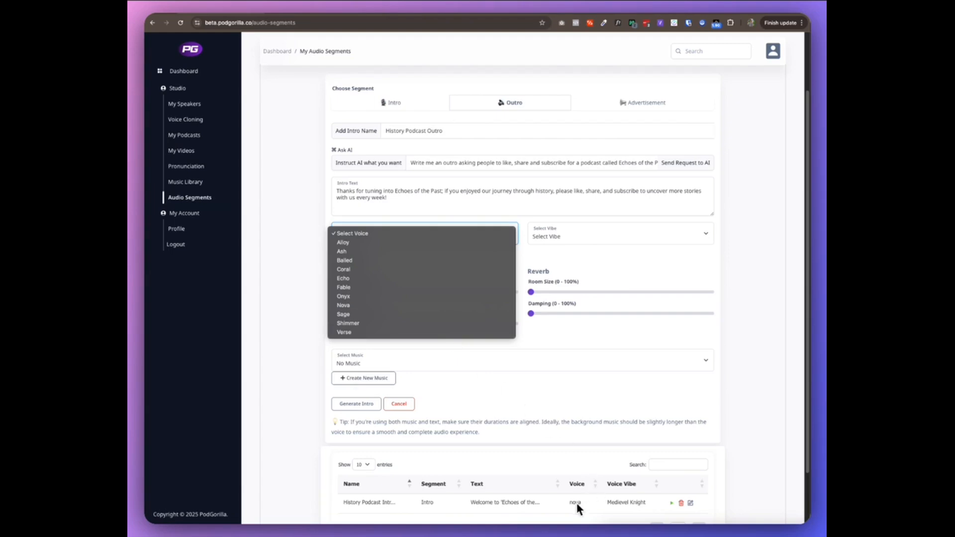
click(343, 305)
click(591, 236)
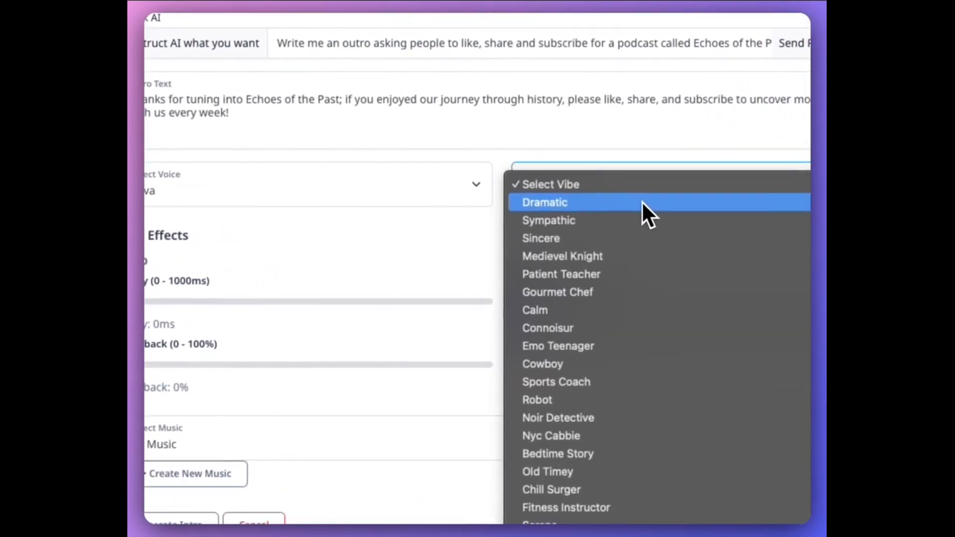
click(674, 251)
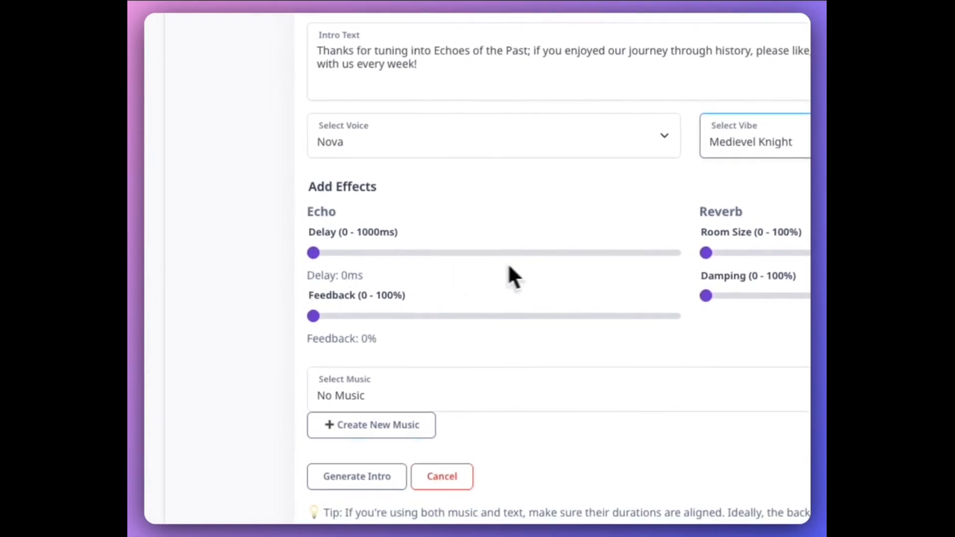
Choose History podcast music as the outro's background and generate the outro audio.
click(572, 403)
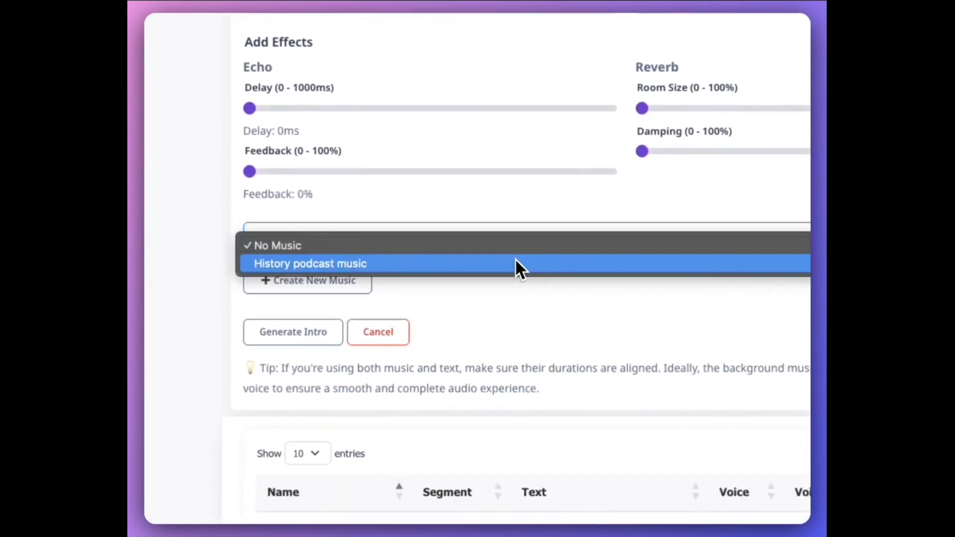
click(515, 259)
click(279, 333)
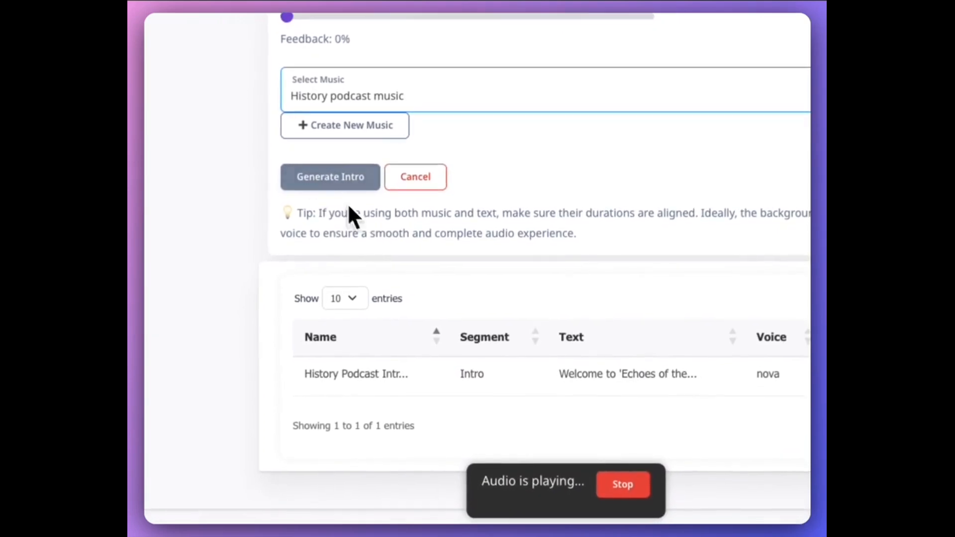
Stop the playing audio, close the success message and add the generated outro to the library.
click(639, 491)
click(348, 249)
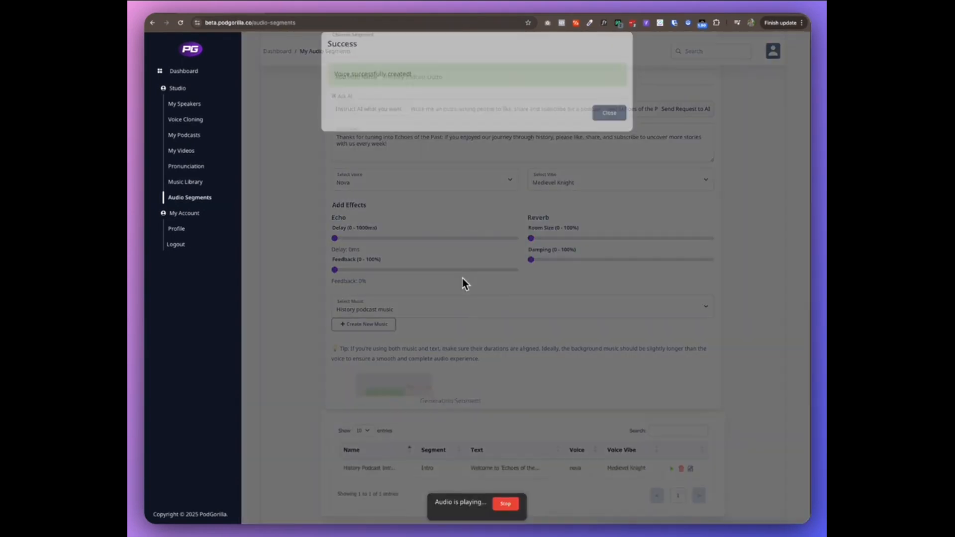
click(608, 126)
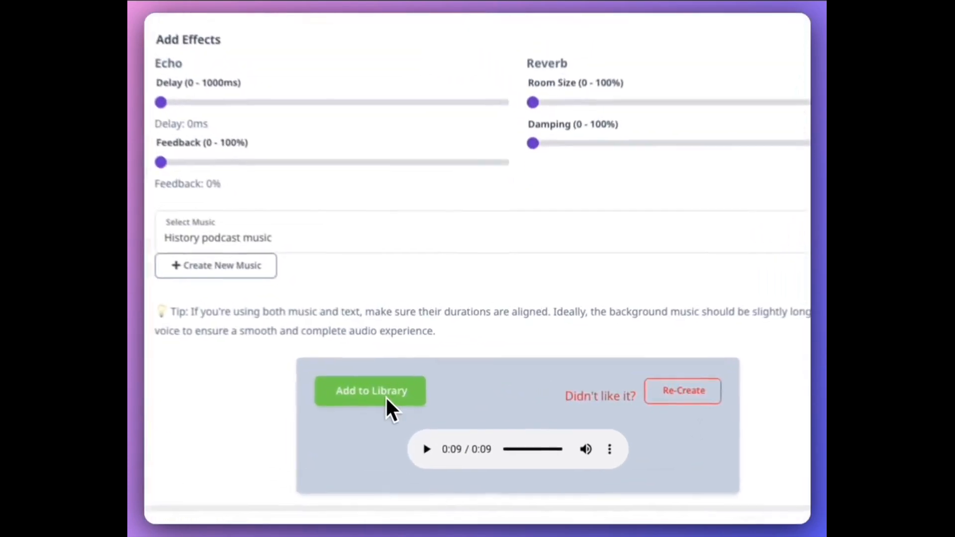
click(378, 397)
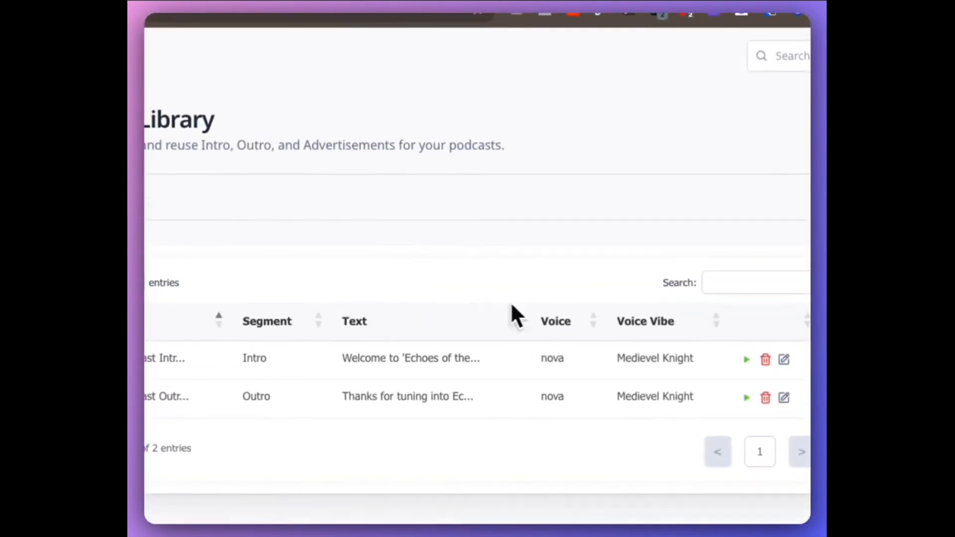
Start a new Advertisement segment named History Podcast Ad.
click(224, 219)
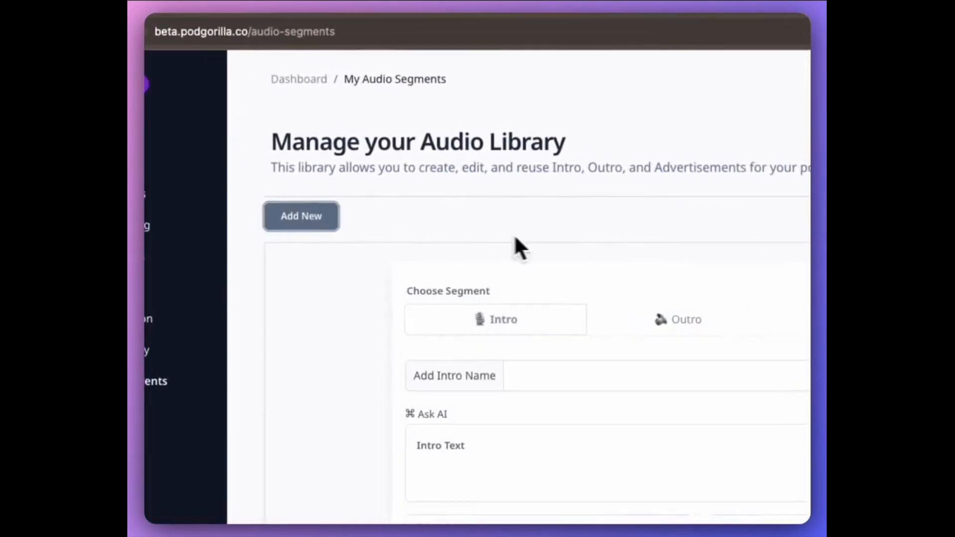
click(721, 307)
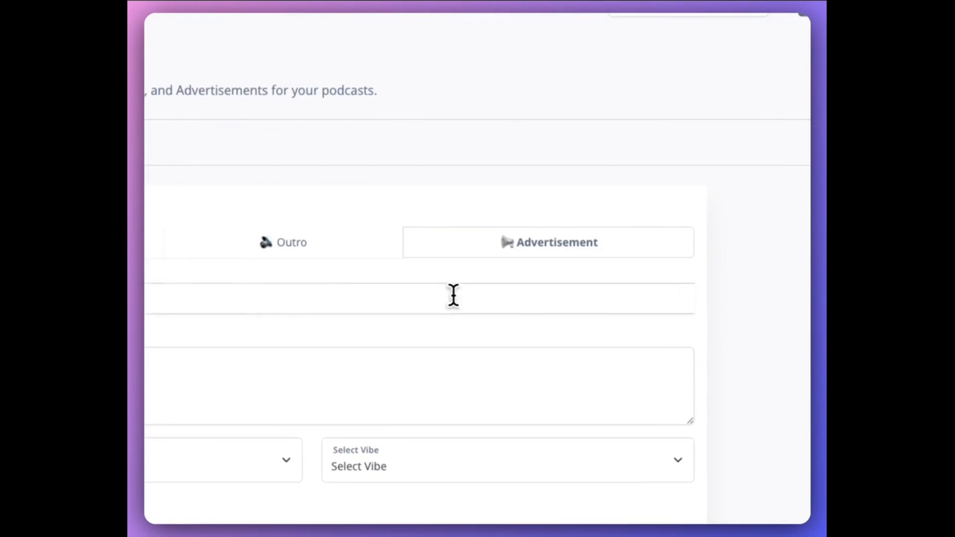
click(453, 295)
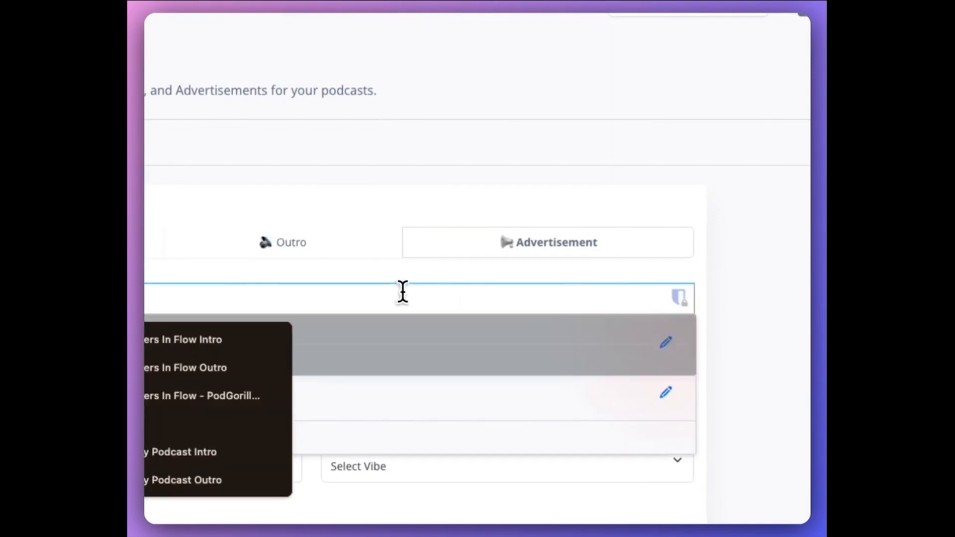
text(Histor)
text(y Podca)
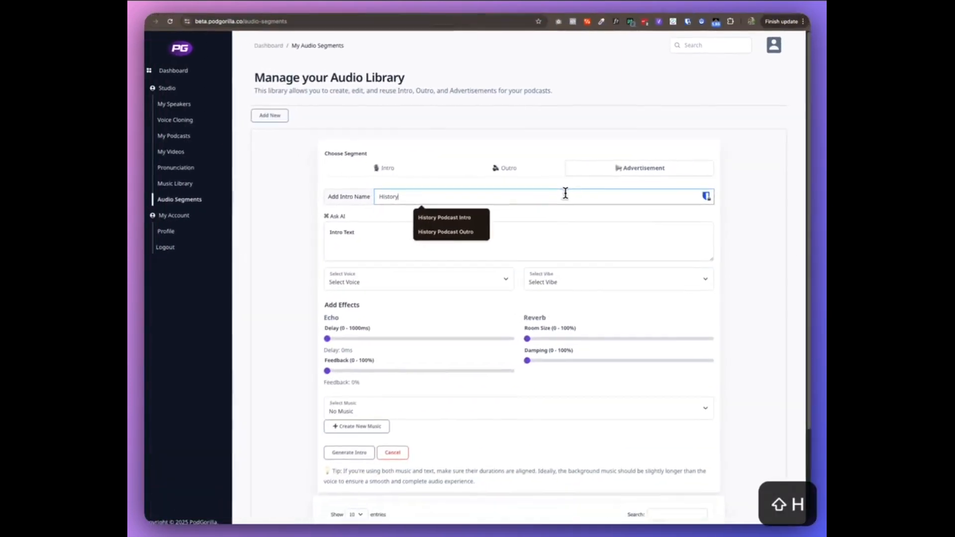
text(st Ad)
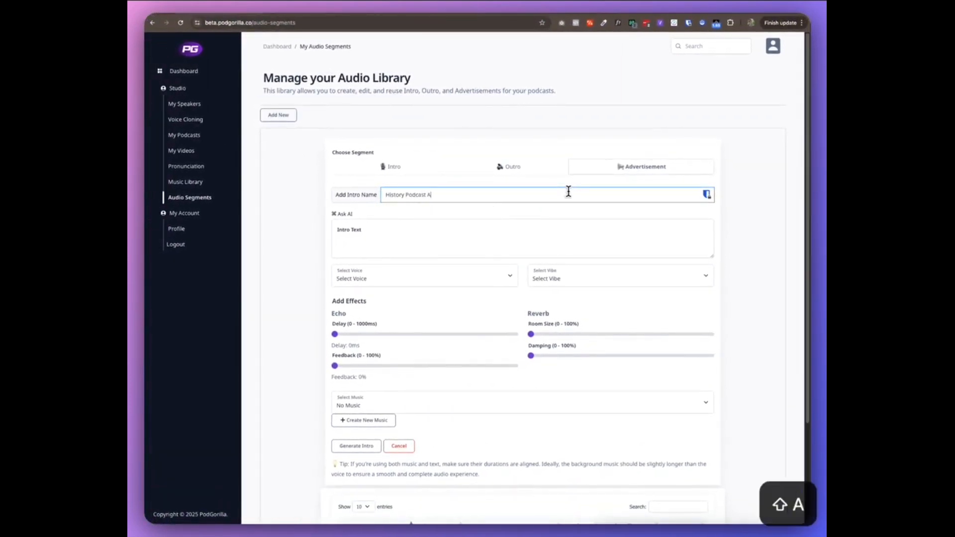
click(378, 248)
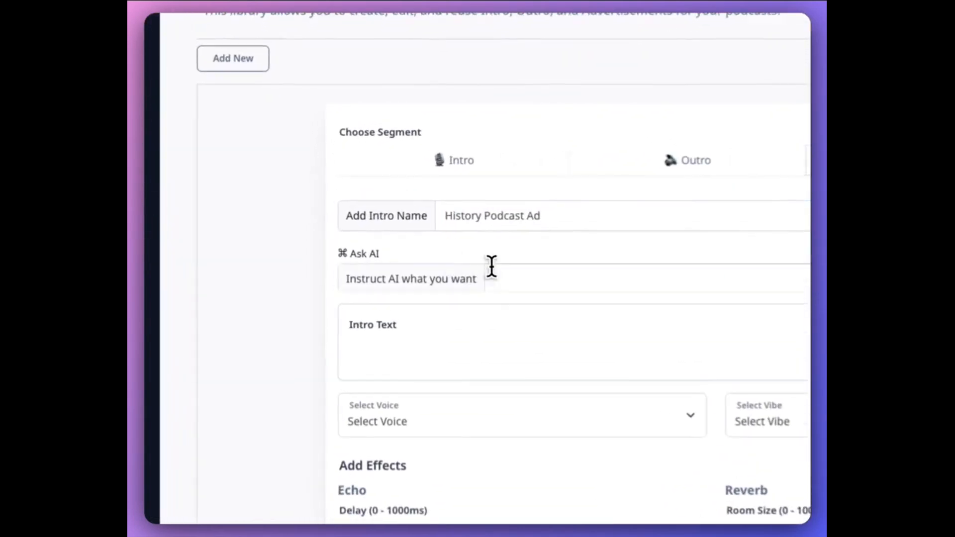
Ask AI to write an ad that interrupts a history podcast, selling a book with 1000 factual historic artifacts.
click(572, 279)
text(Write mn)
key(BackSpace)
text(e an ad that)
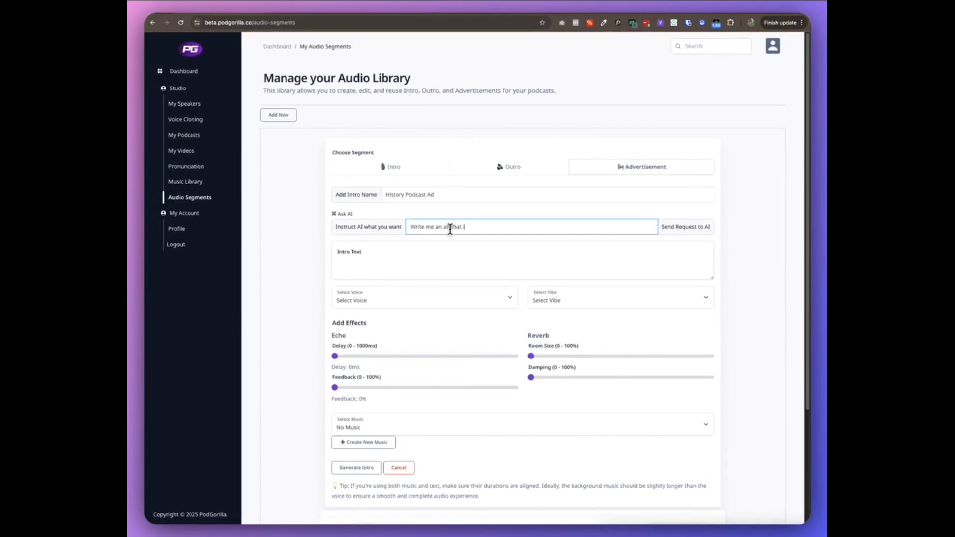
text( interrupts a history podcast, selling a book with 1000)
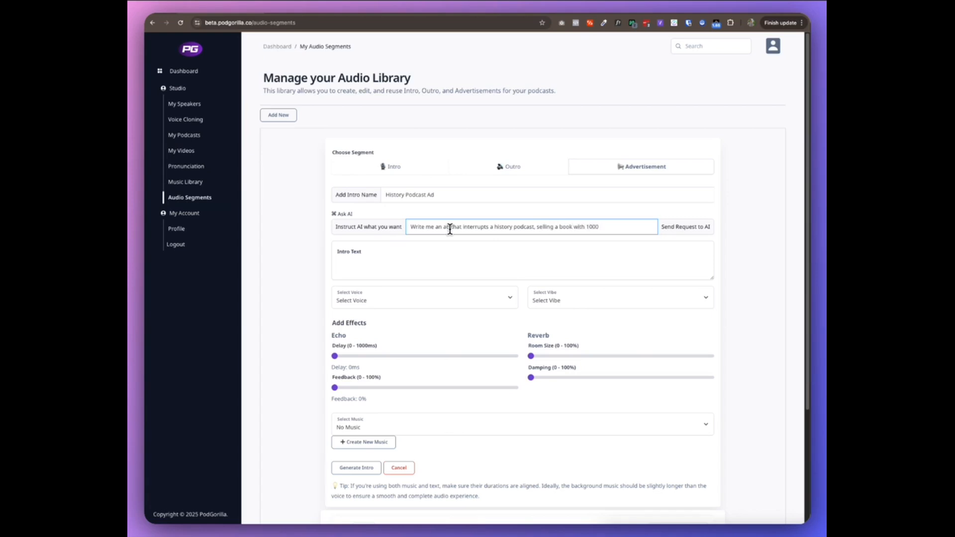
text( factual A.I)
key(BackSpace)
key(BackSpace)
key(BackSpace)
key(BackSpace)
text(hist)
key(BackSpace)
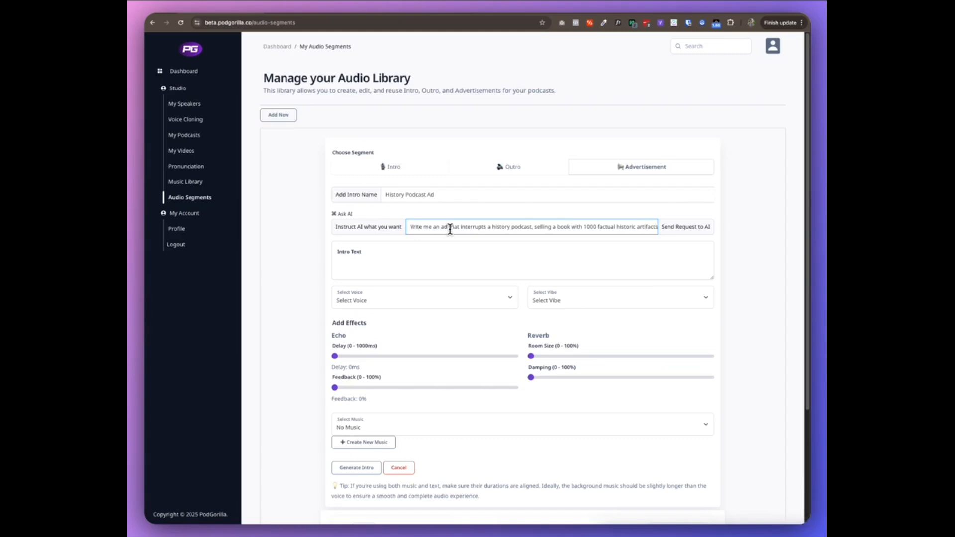
click(694, 227)
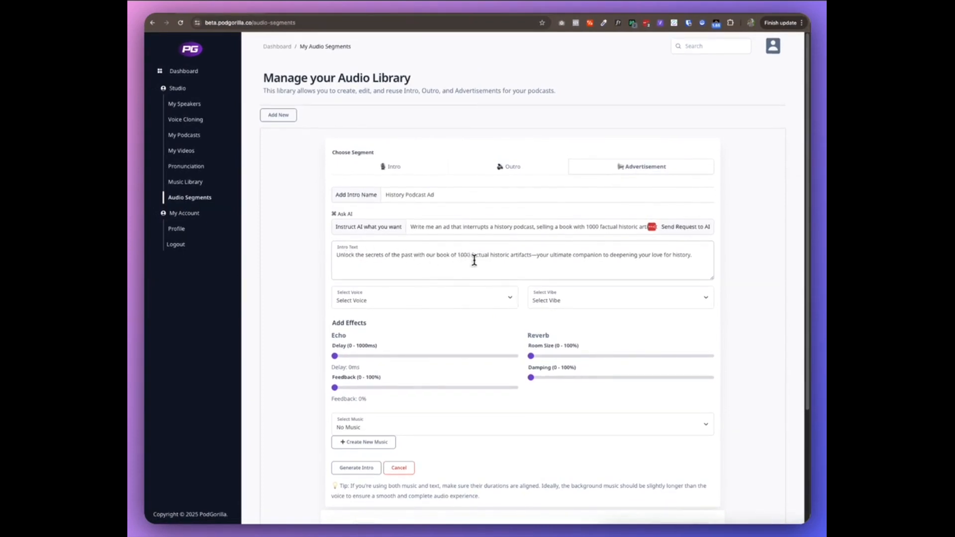
Prepend "Today's podcast is brought to you by our sponsor, The History Museum." to the ad text, correcting Museum's spelling.
click(694, 255)
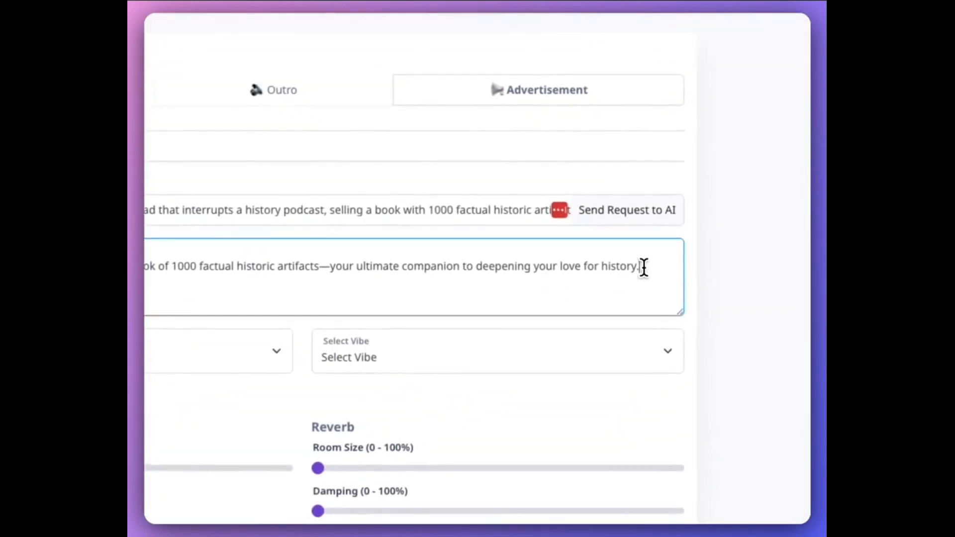
click(291, 258)
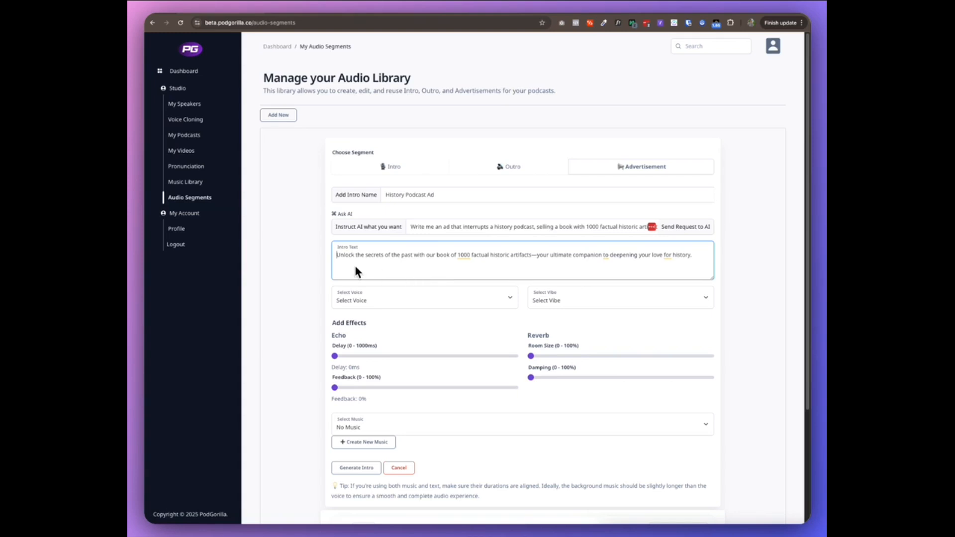
text(Today's )
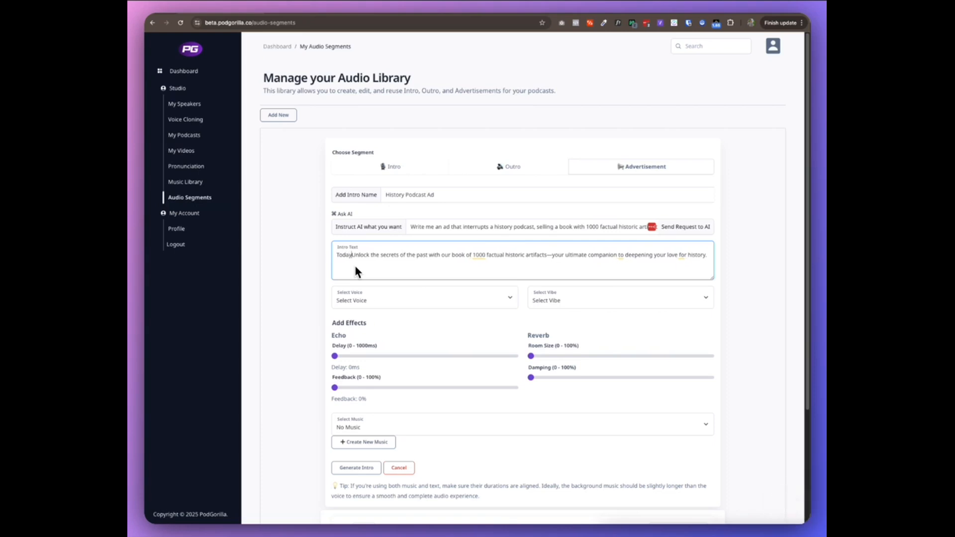
text(podcast is br)
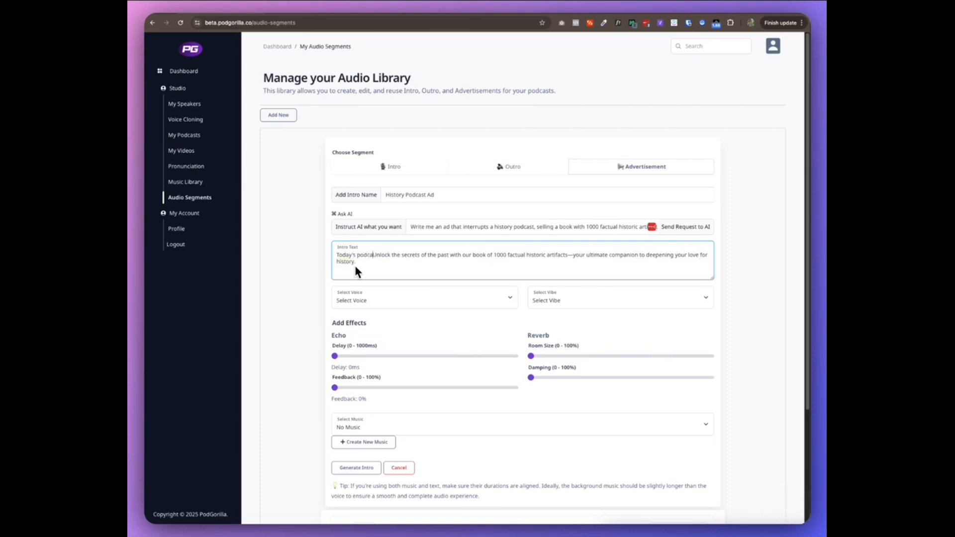
text(ought to you )
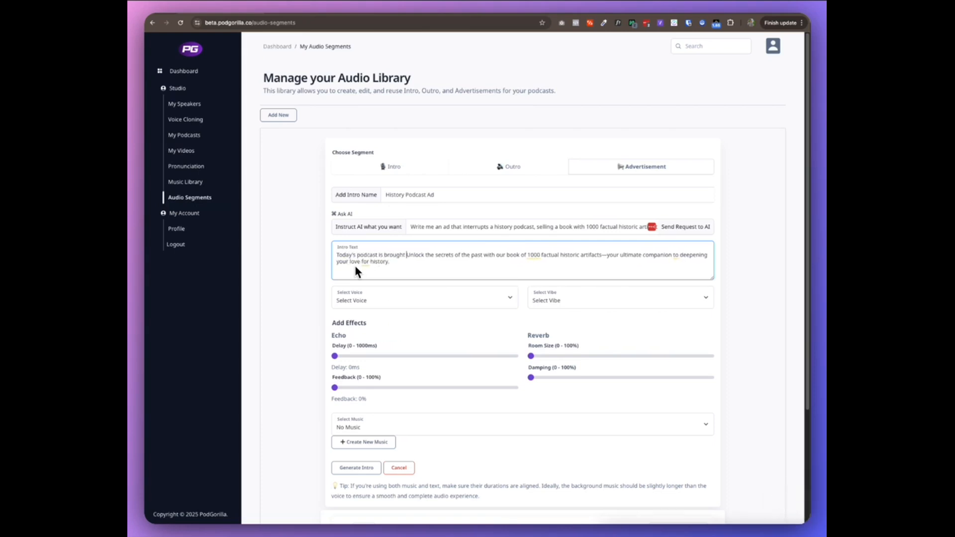
text(by our )
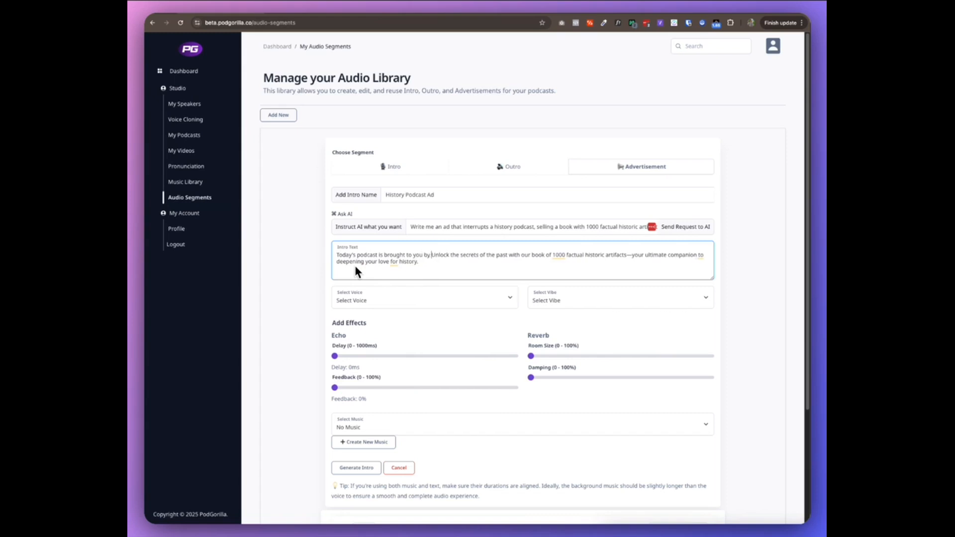
text(sponsor,)
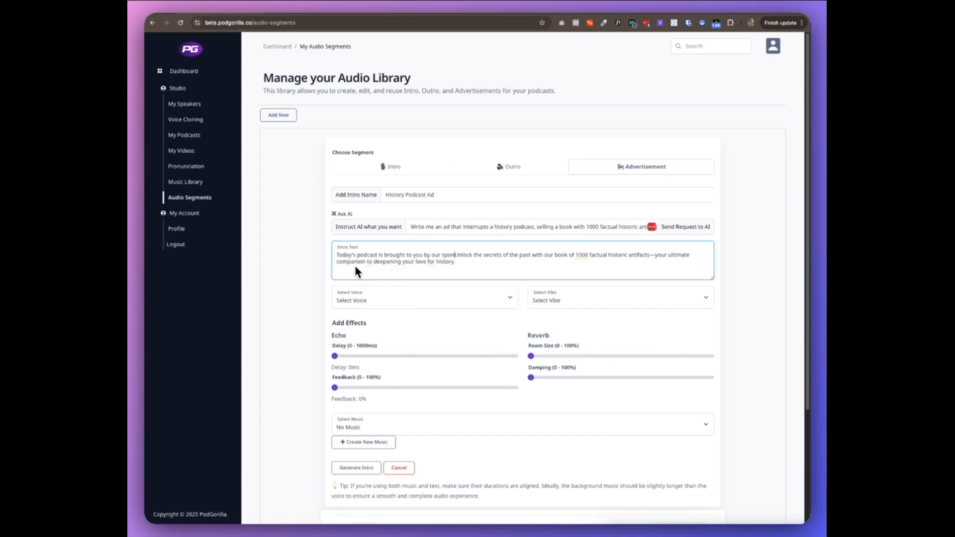
text( The Unlock )
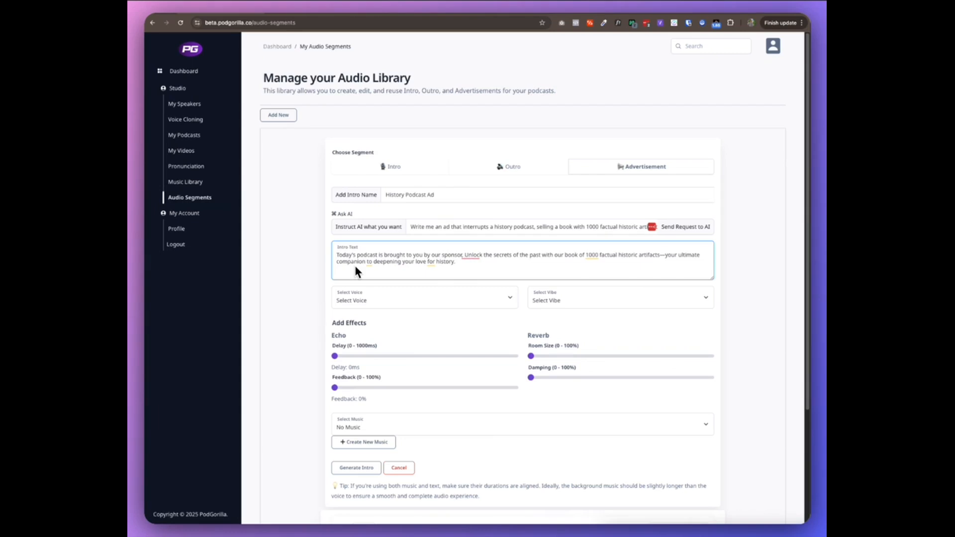
text(t)
key(BackSpace)
text(The )
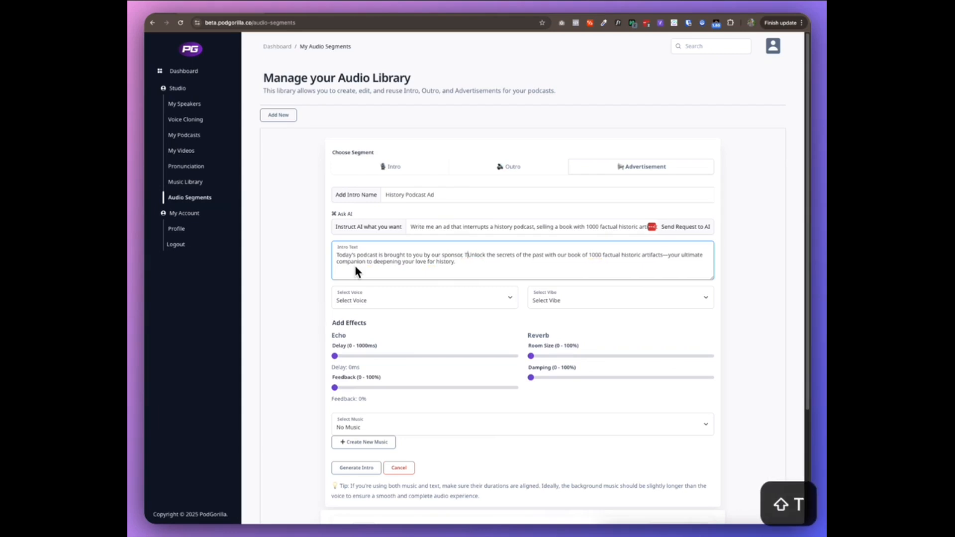
text(h)
key(BackSpace)
text(History Mues)
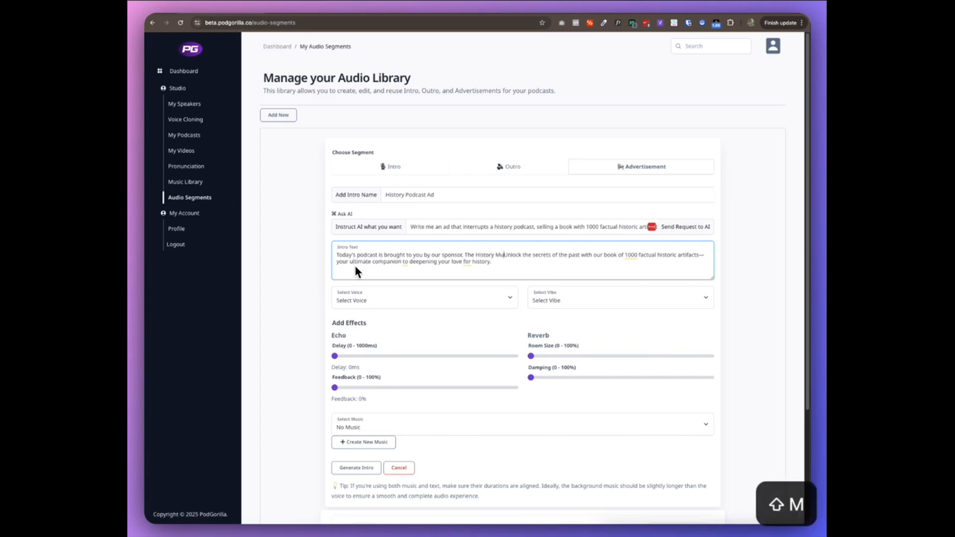
text(m)
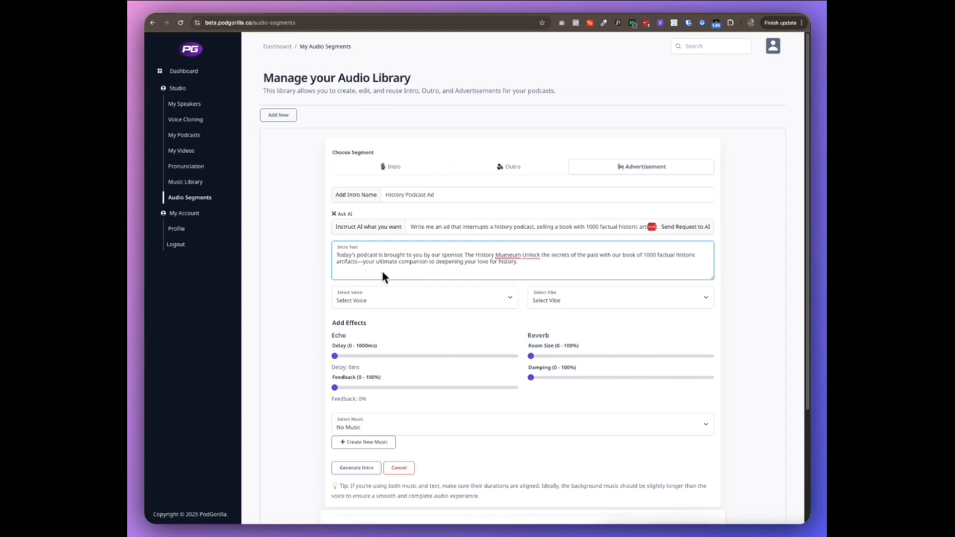
right_click(507, 255)
click(512, 266)
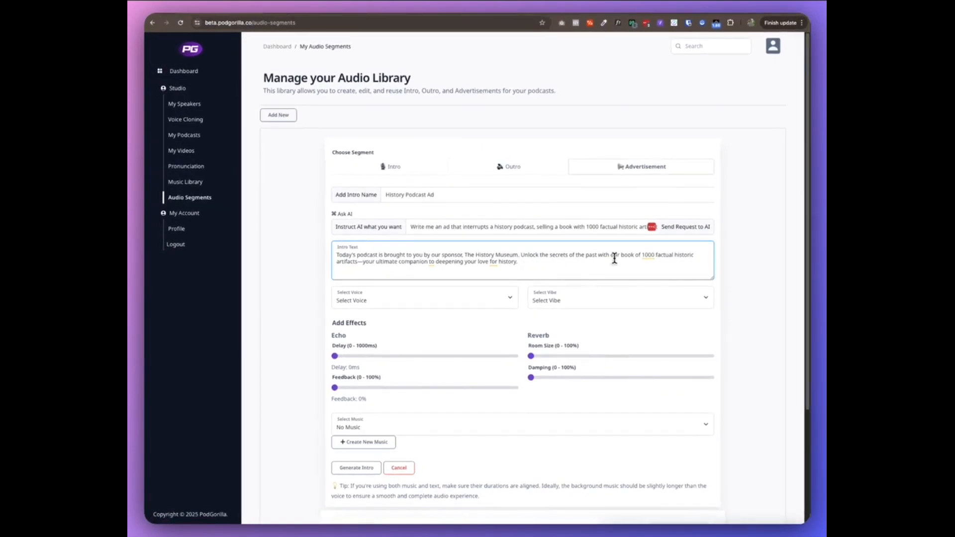
Append "Go to podgorilla.co and order today" to the end of the ad text.
click(538, 262)
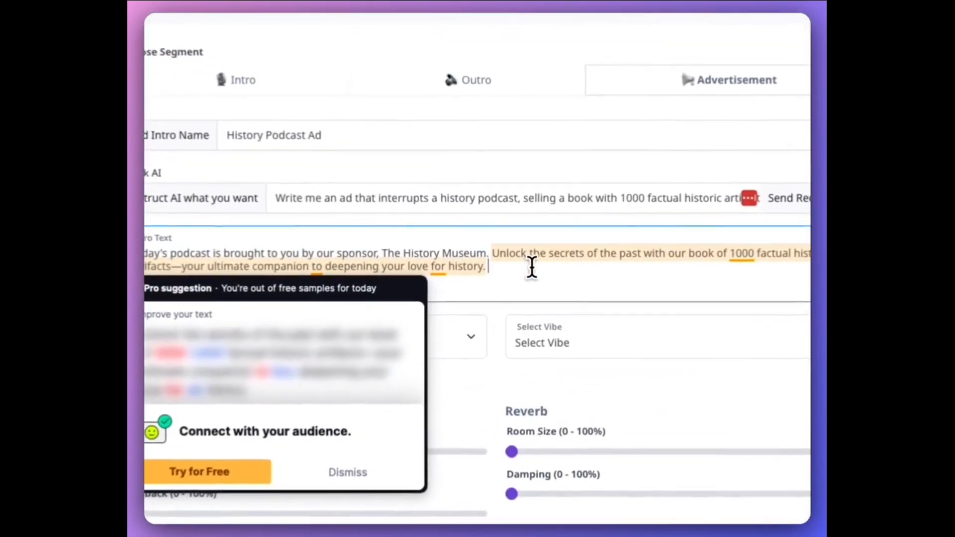
text(Go to )
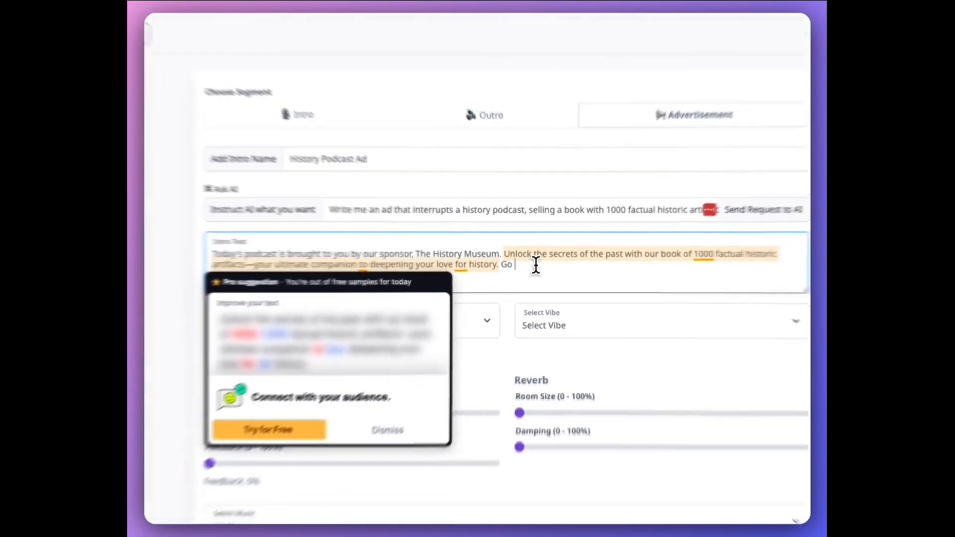
text(podgorilla.co and order today)
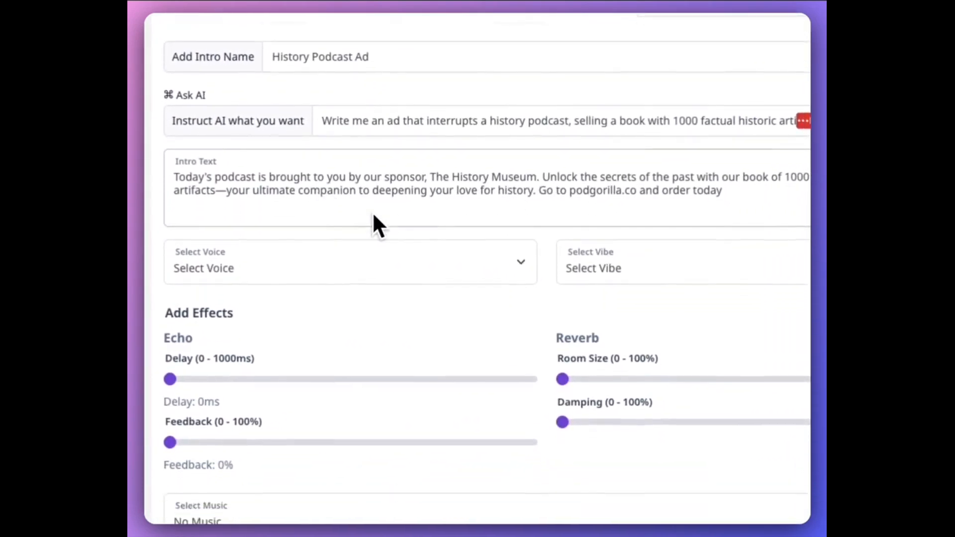
Set the advertisement's voice to Alloy and its vibe to Calm.
click(391, 255)
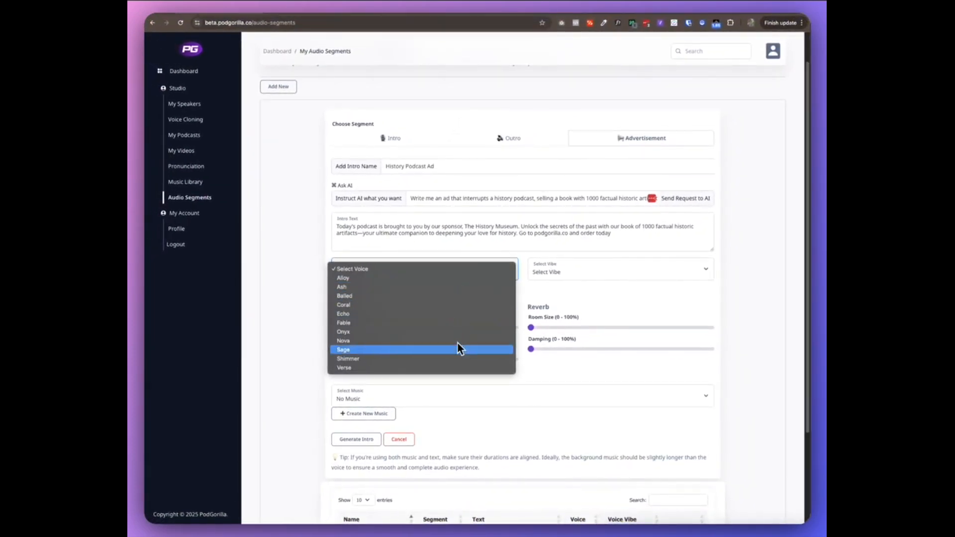
click(450, 276)
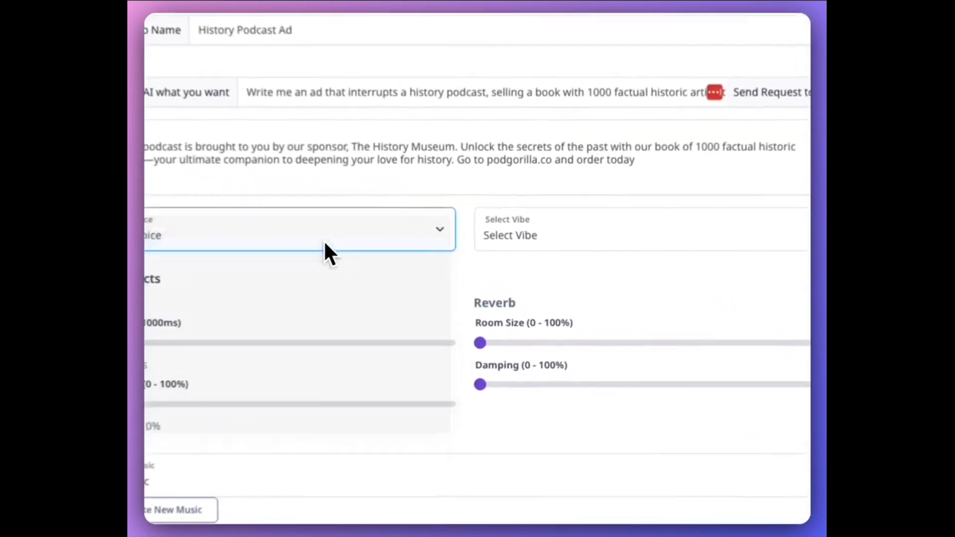
click(667, 244)
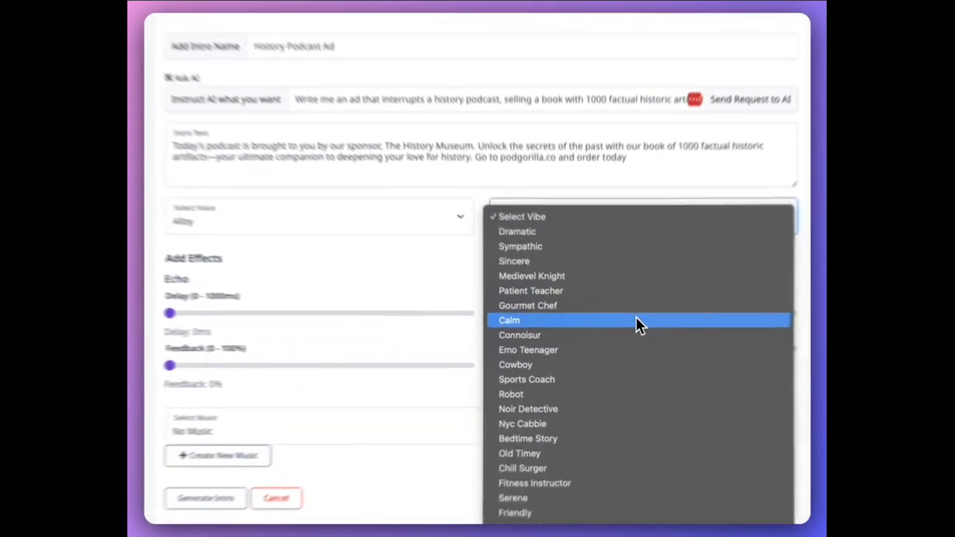
click(638, 323)
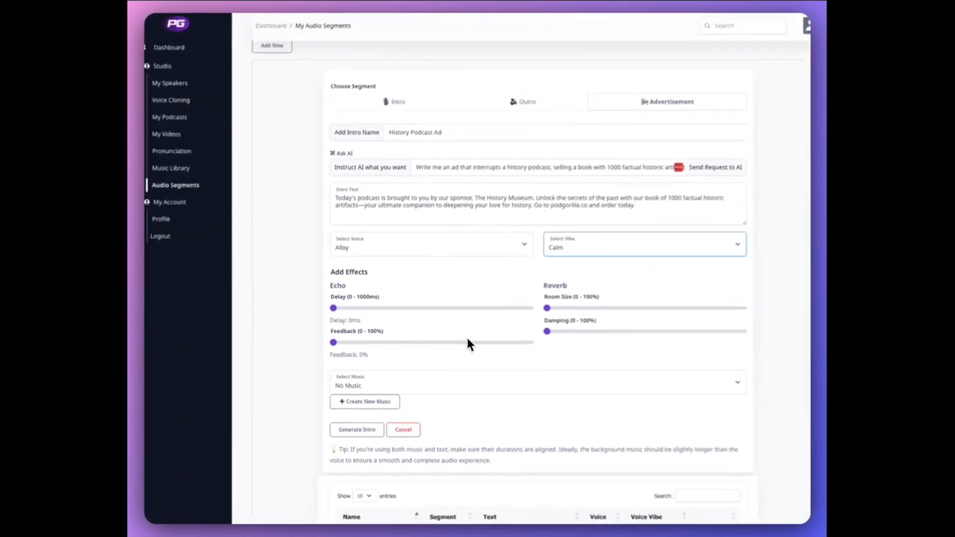
Generate the advertisement audio and close the success message.
scroll(483, 376, down, 2)
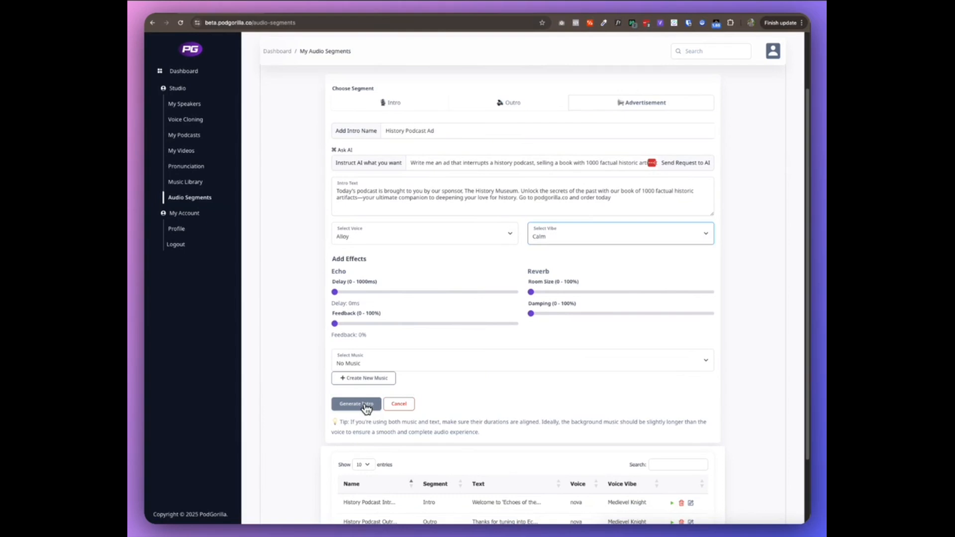
click(365, 404)
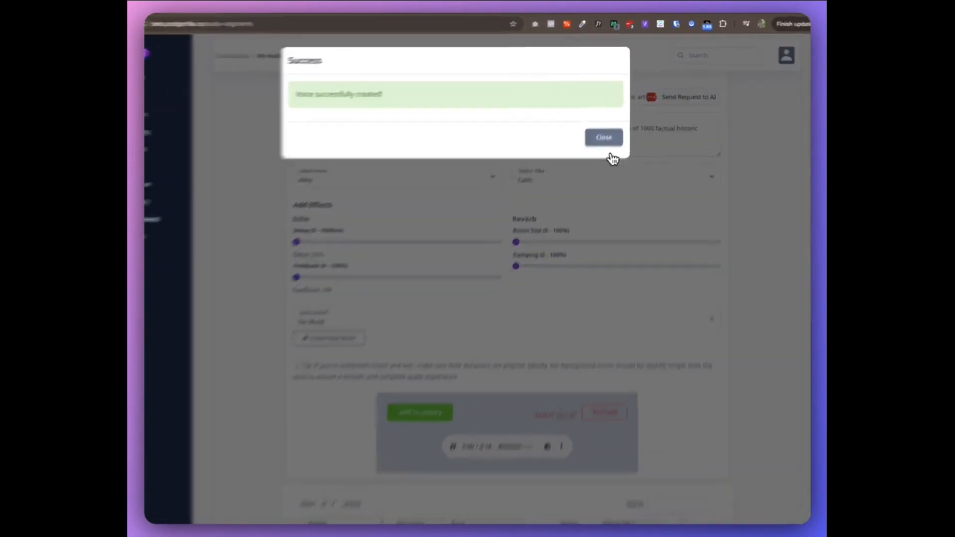
click(608, 143)
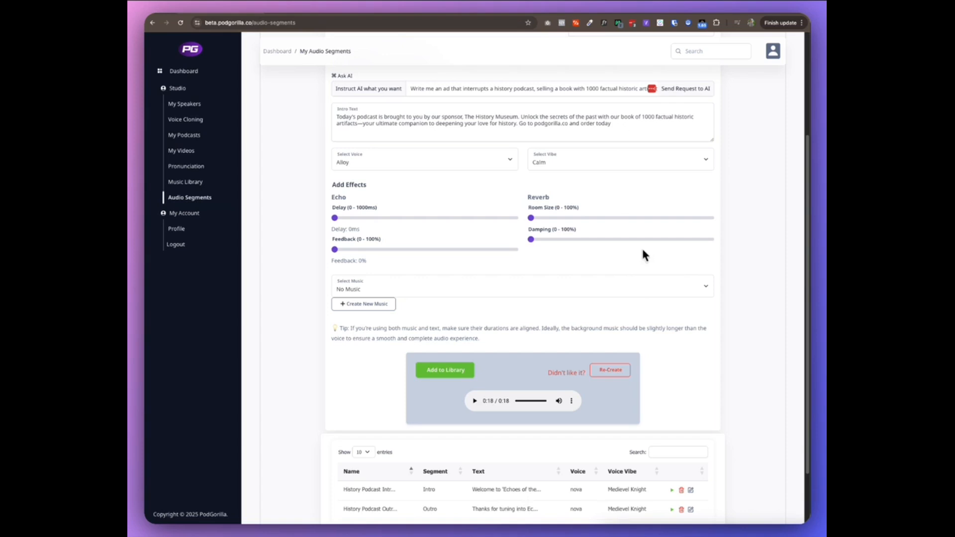
Add the generated advertisement to the audio library.
scroll(684, 315, down, 3)
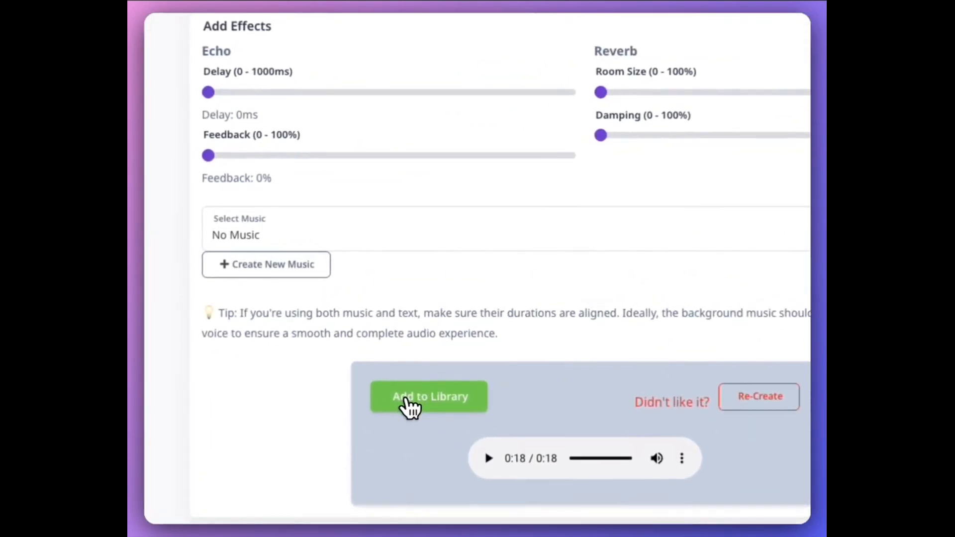
click(407, 397)
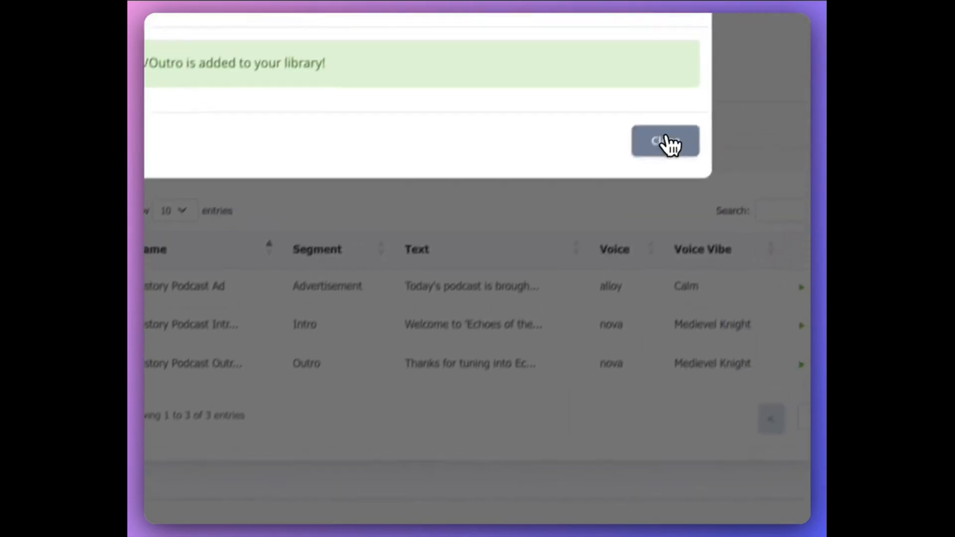
click(669, 144)
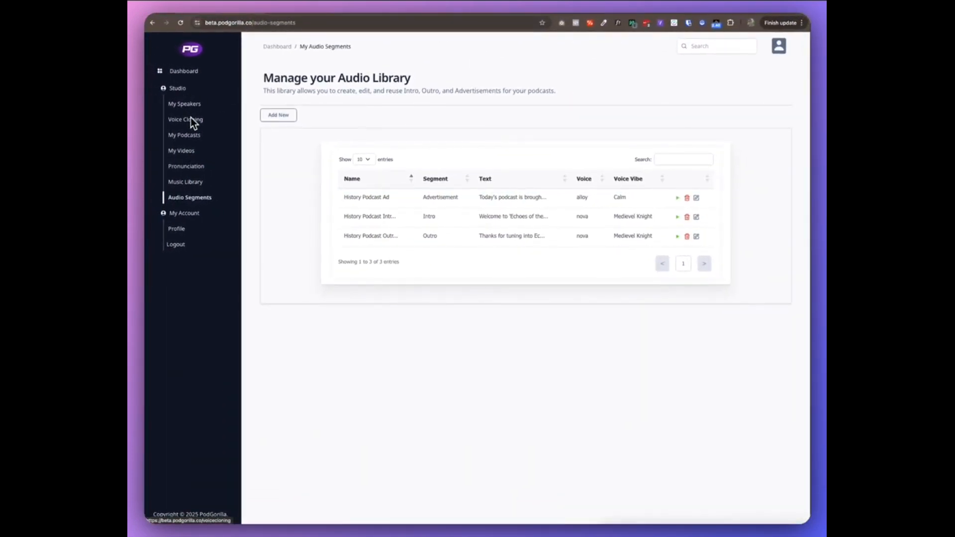
Start a new podcast in My Podcasts named Echoes Of The Past.
click(195, 135)
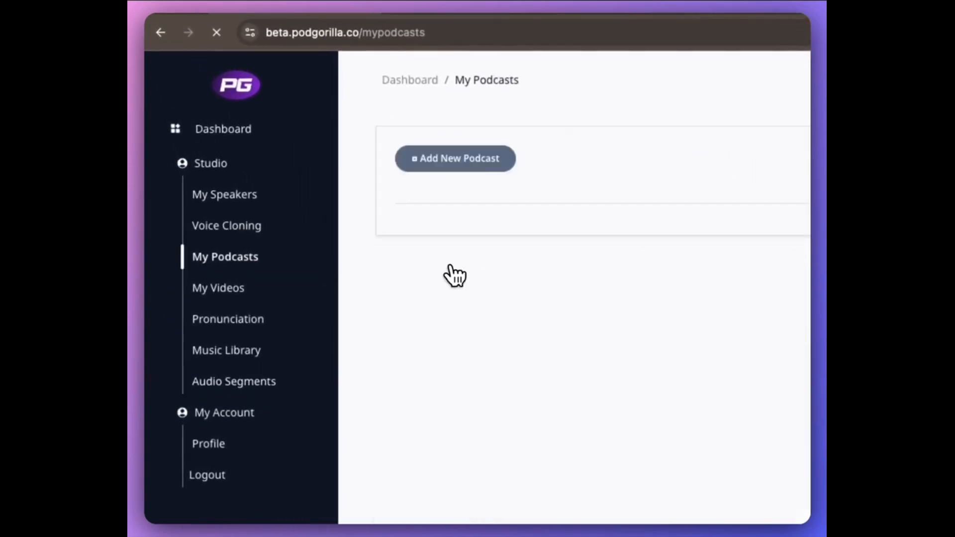
click(440, 168)
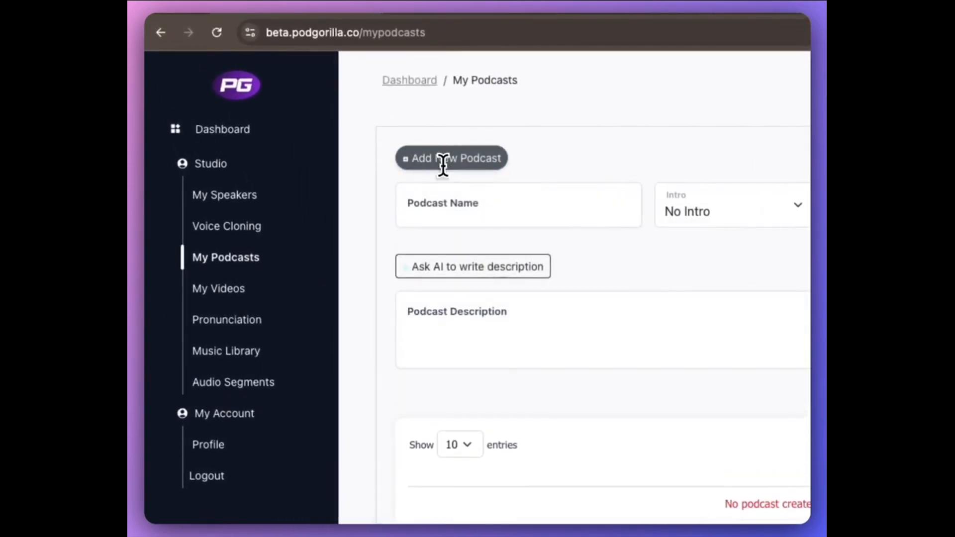
click(494, 206)
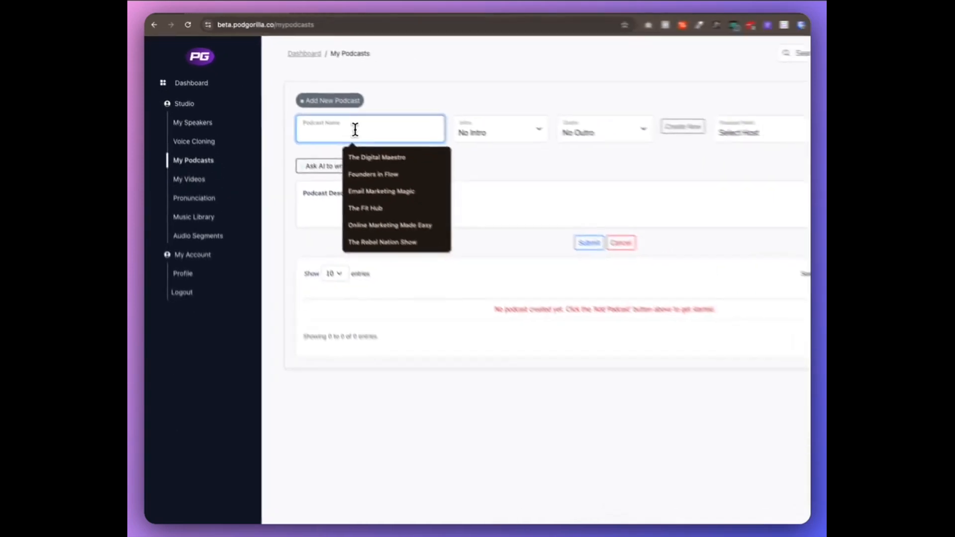
text(Echoes Of The Past)
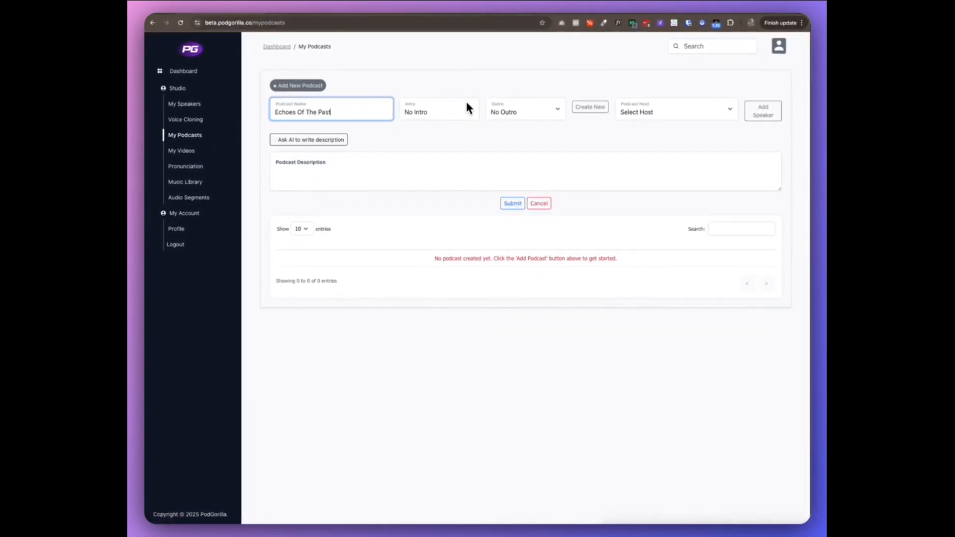
Set the podcast's intro to History Podcast Intro and its outro to History Podcast Outro.
click(442, 115)
click(444, 120)
click(511, 110)
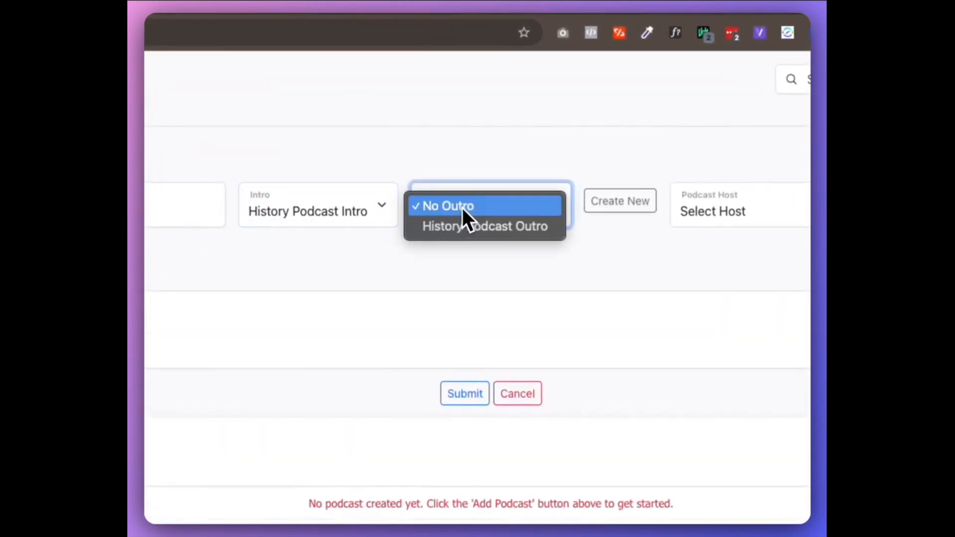
click(486, 227)
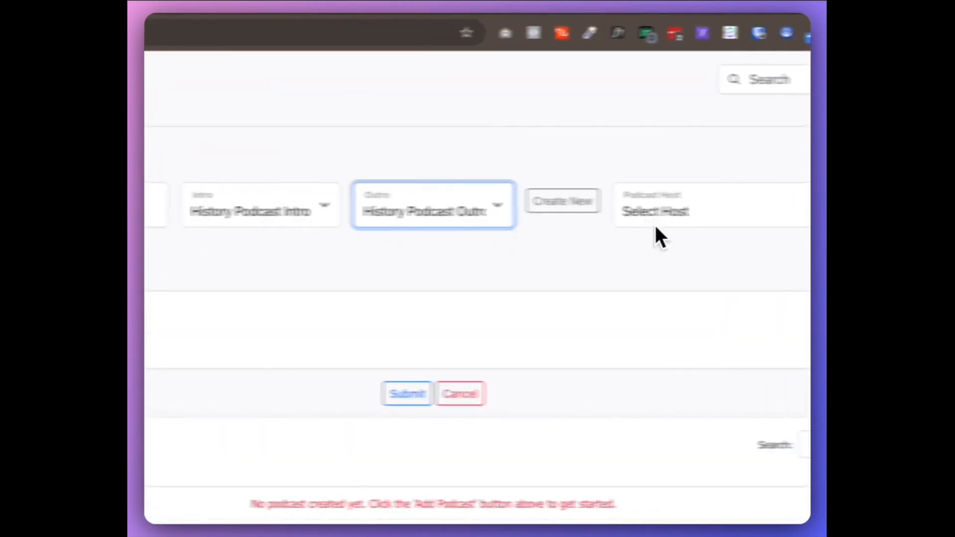
Choose Faren Blake as the podcast host.
click(741, 214)
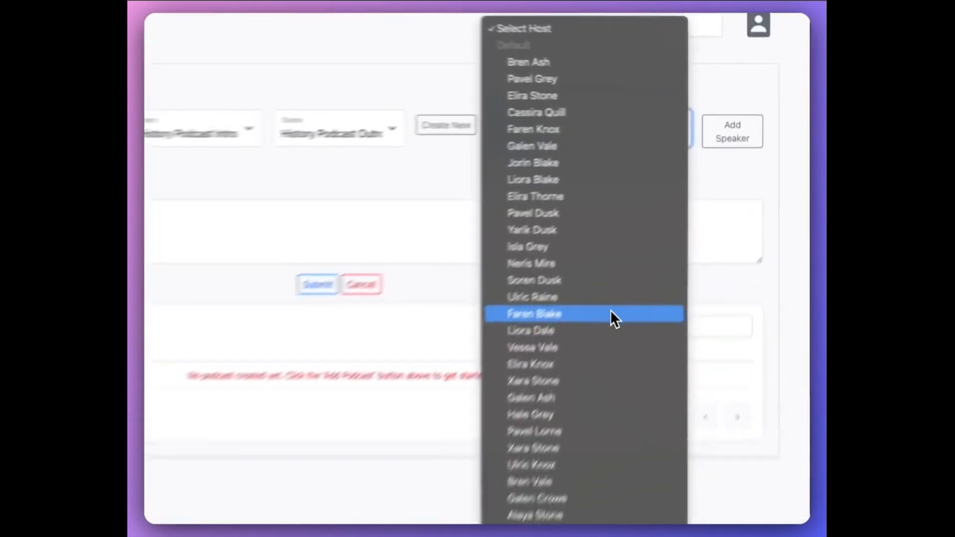
click(611, 314)
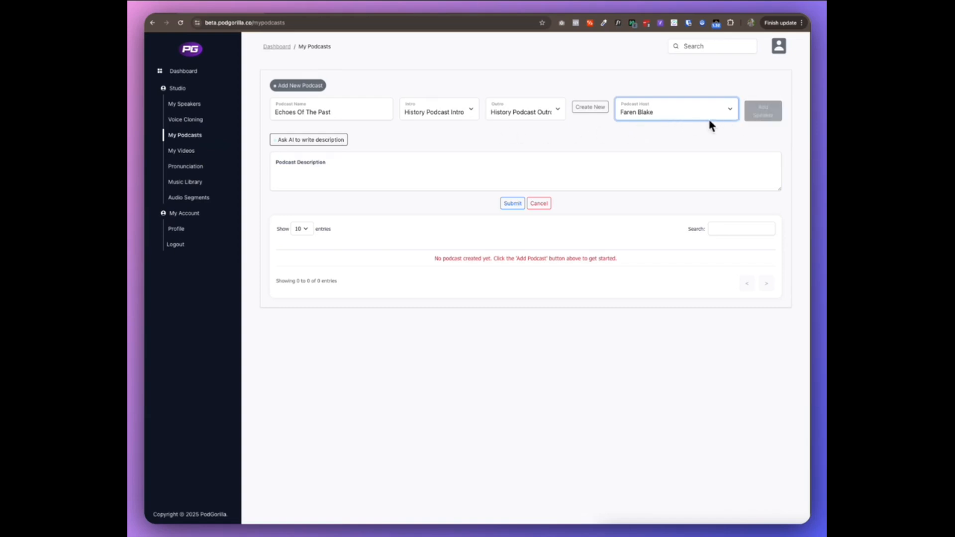
Ask AI to write the podcast description about bed time stories based on interesting history of humans.
click(316, 140)
click(446, 158)
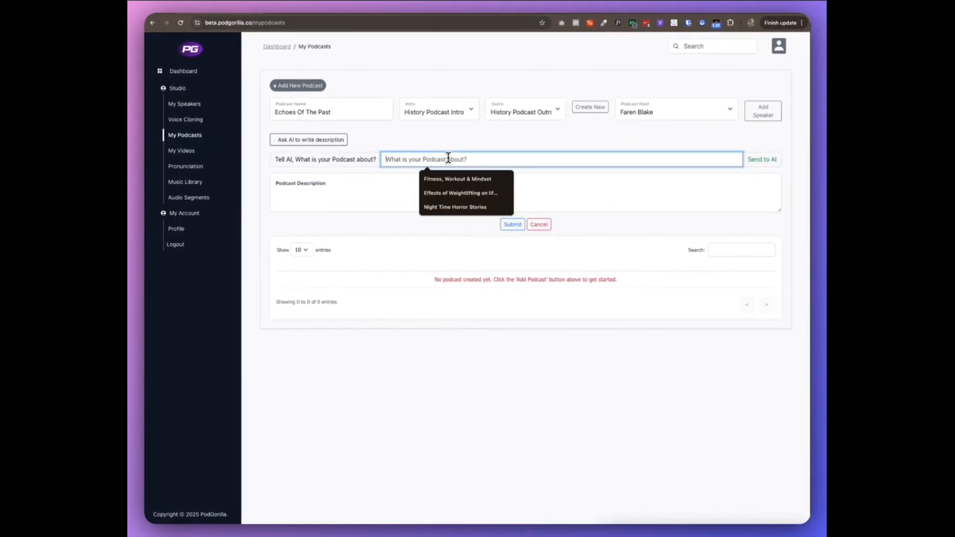
text(Bed time stories based on his)
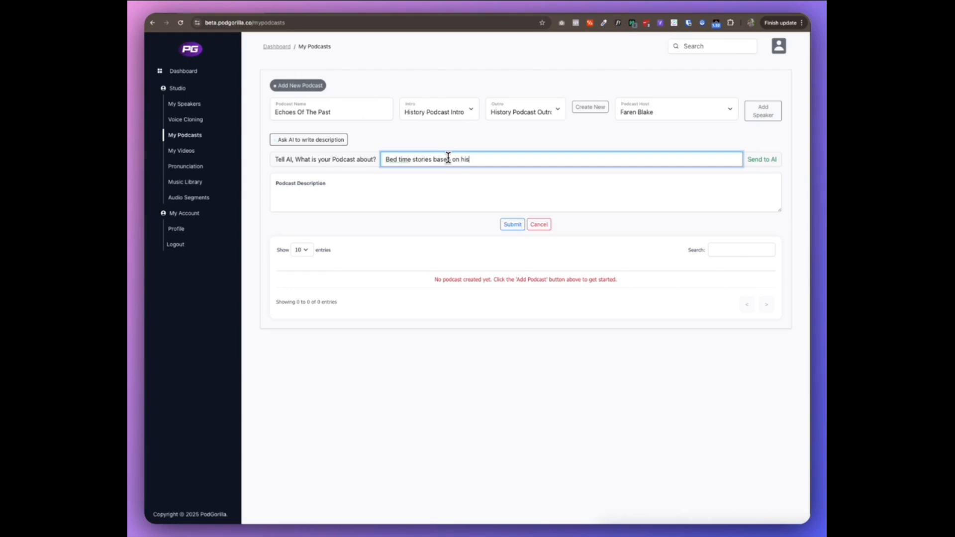
key(BackSpace)
key(BackSpace)
key(BackSpace)
key(BackSpace)
text(s)
click(761, 159)
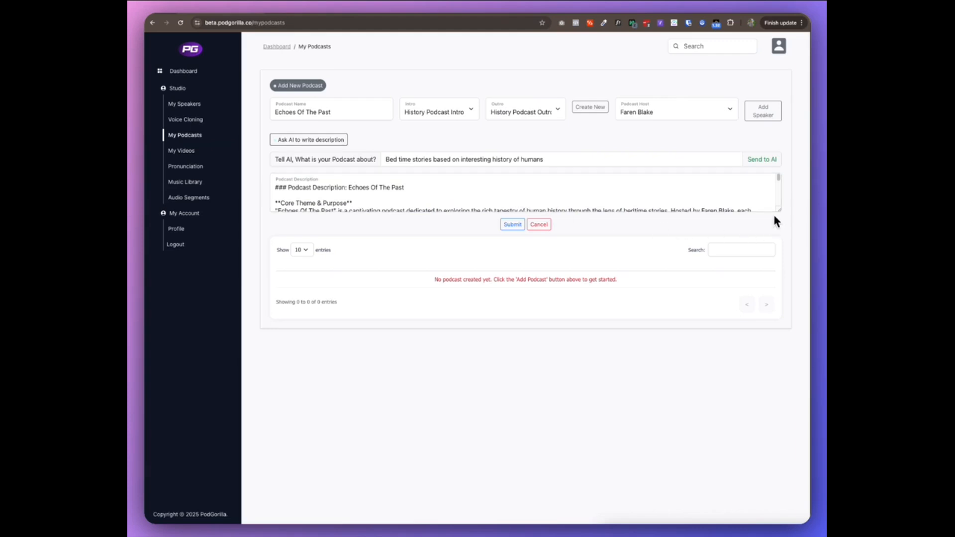
Review the AI-written description and submit the new Echoes Of The Past podcast.
drag(779, 210, 769, 369)
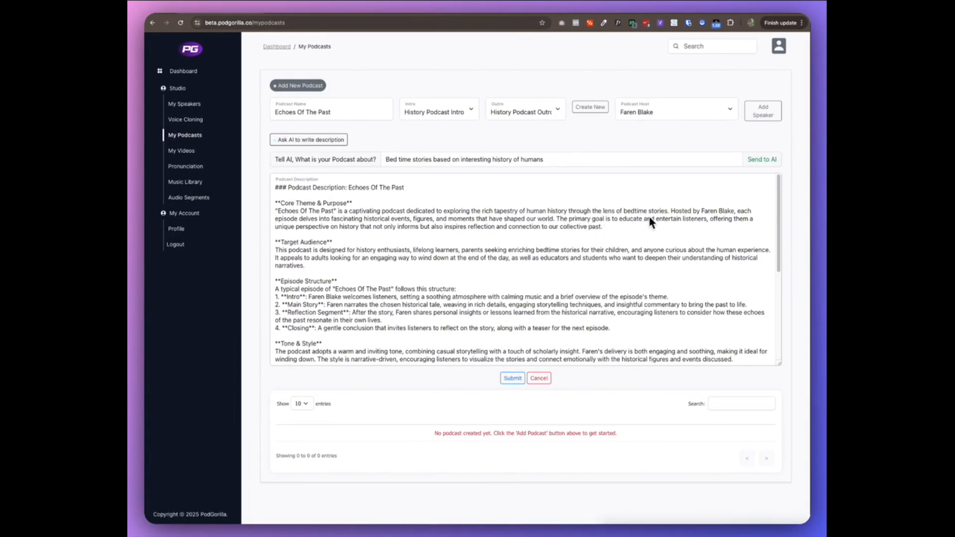
scroll(706, 216, down, 1)
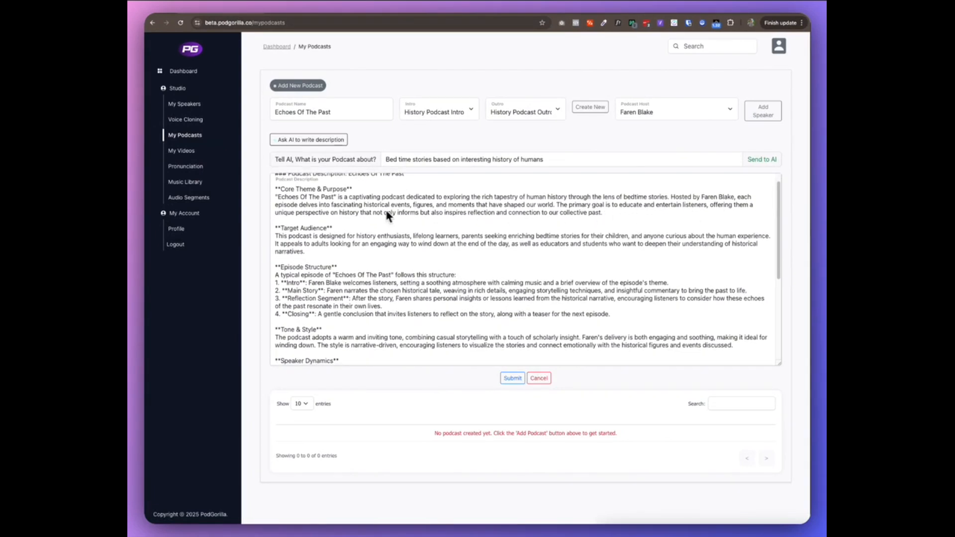
scroll(323, 211, down, 1)
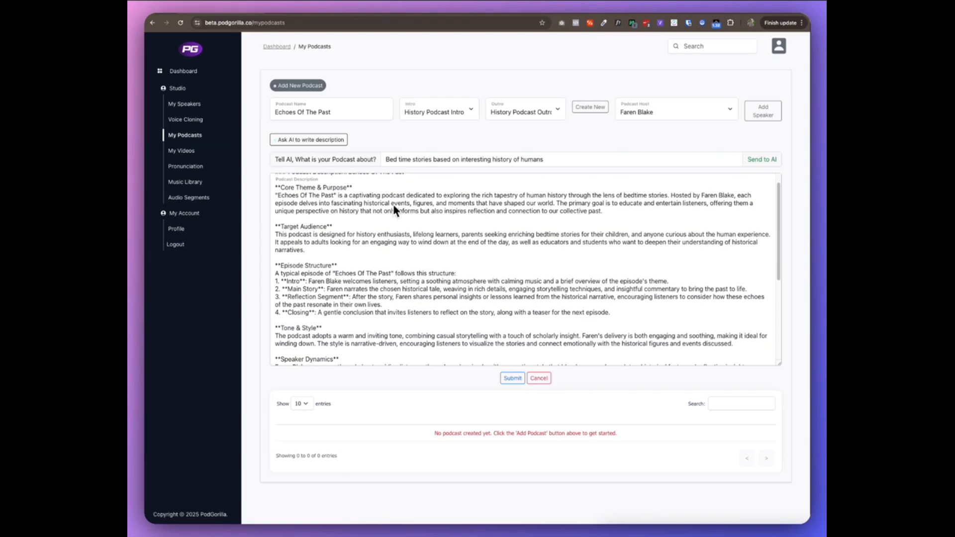
scroll(395, 210, down, 4)
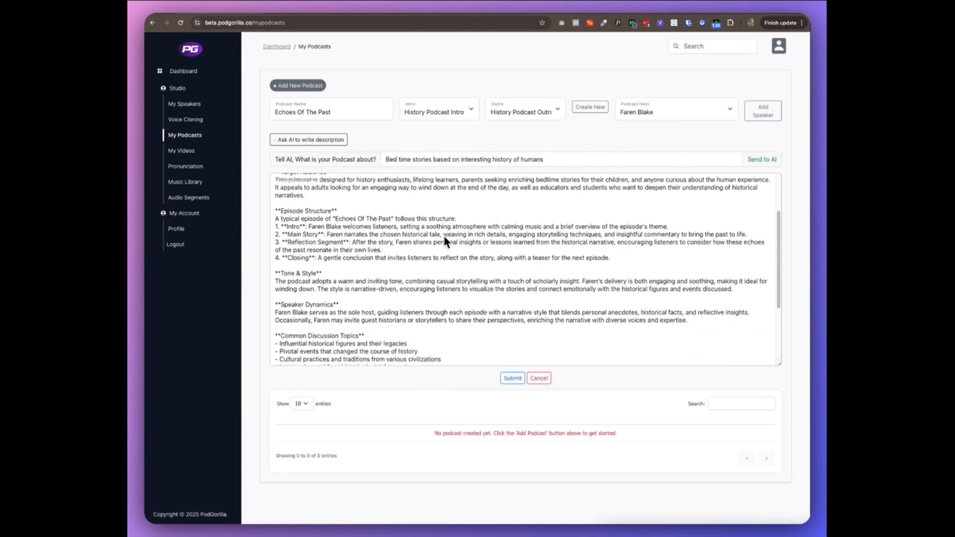
scroll(444, 238, down, 1)
scroll(555, 231, down, 5)
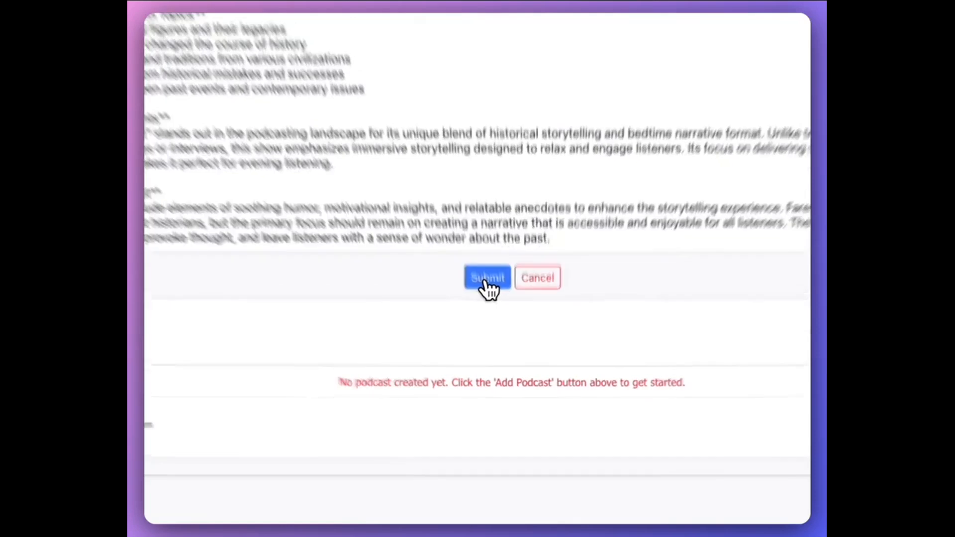
click(483, 274)
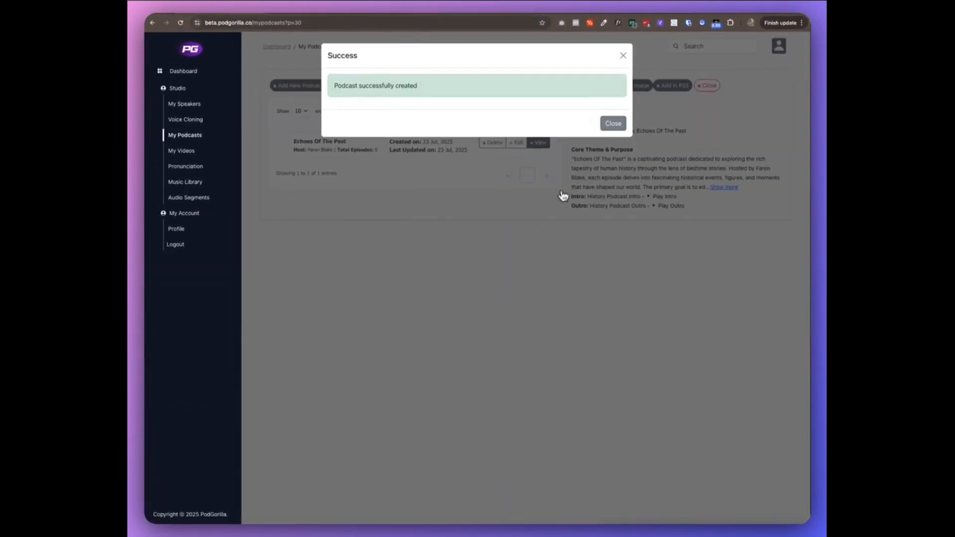
click(613, 124)
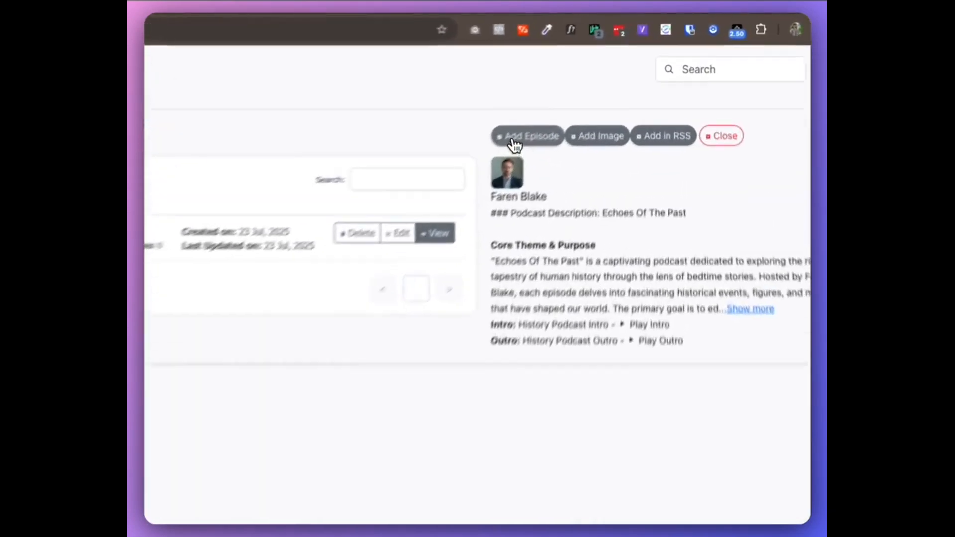
click(592, 85)
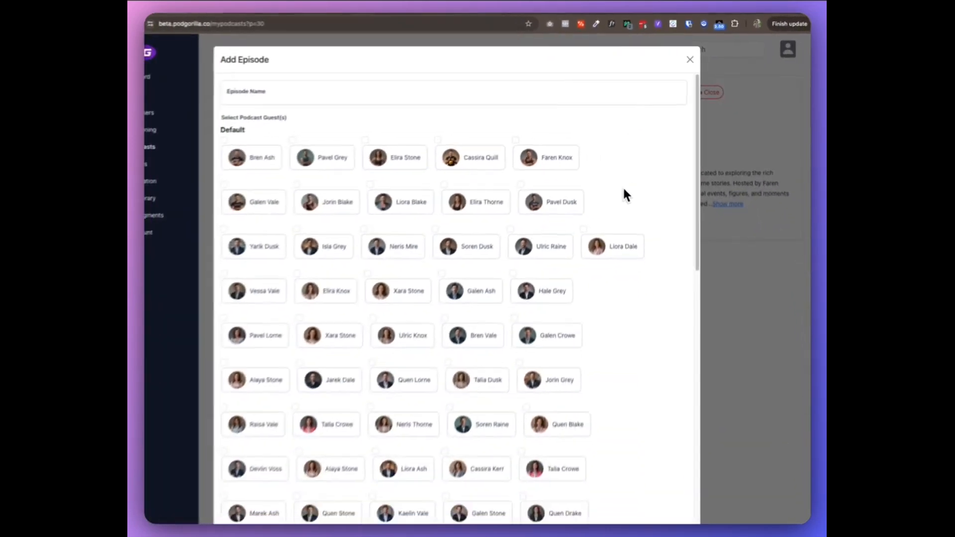
scroll(633, 185, down, 10)
scroll(543, 213, up, 1)
scroll(472, 243, up, 1)
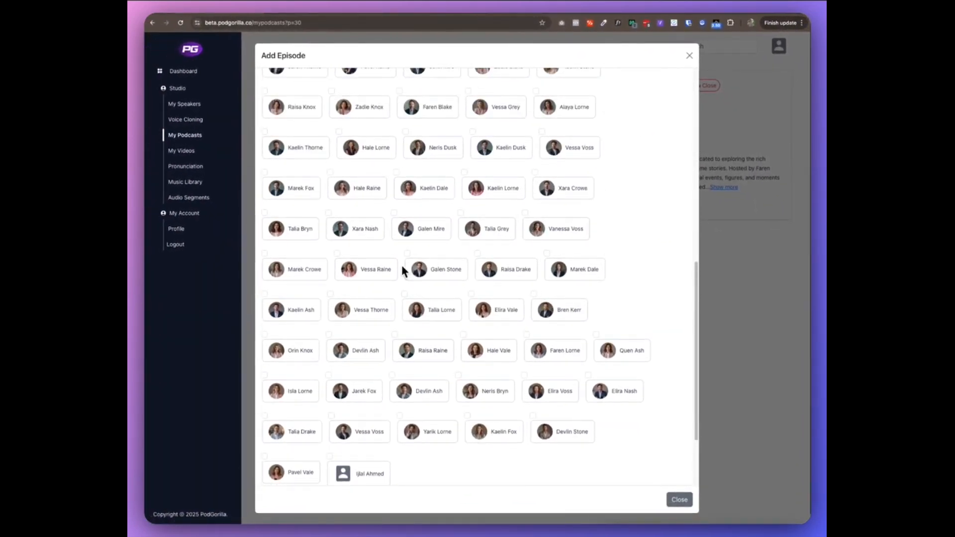
click(330, 296)
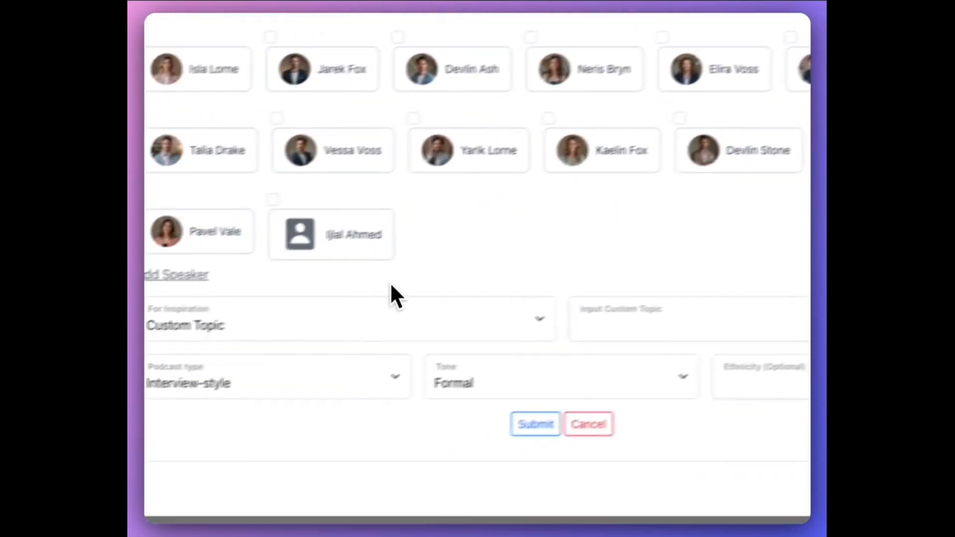
Keep Custom Topic as the inspiration source and enter Roman empire as the episode's custom topic.
click(418, 317)
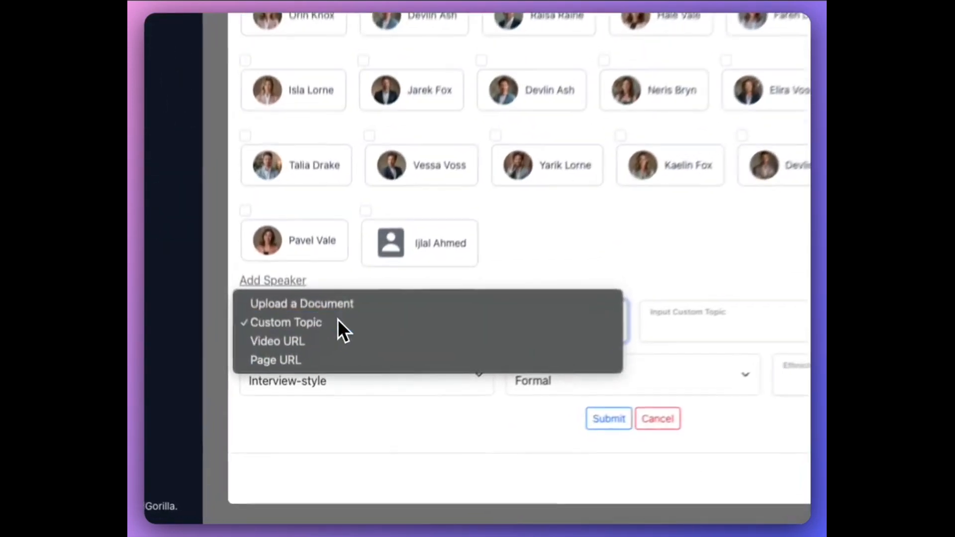
click(318, 416)
click(785, 306)
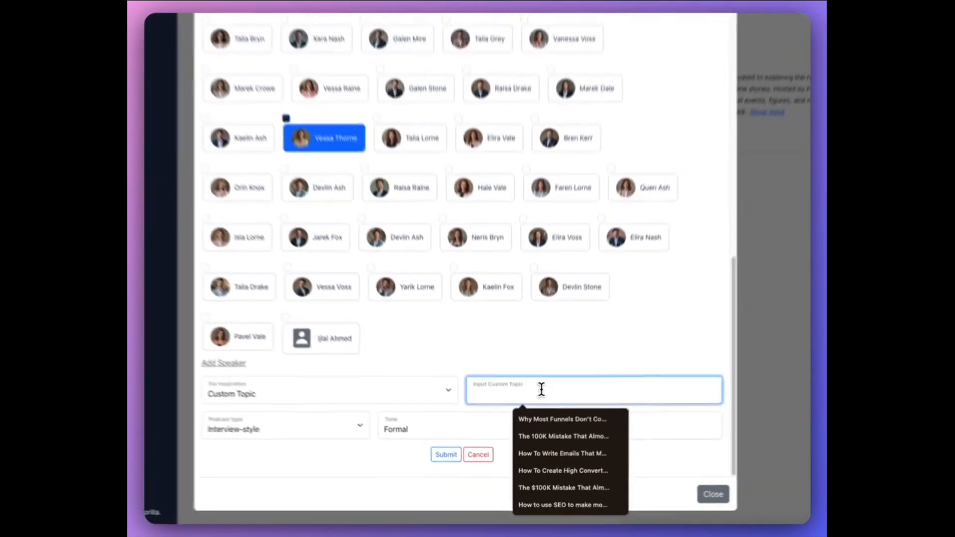
text(Roman)
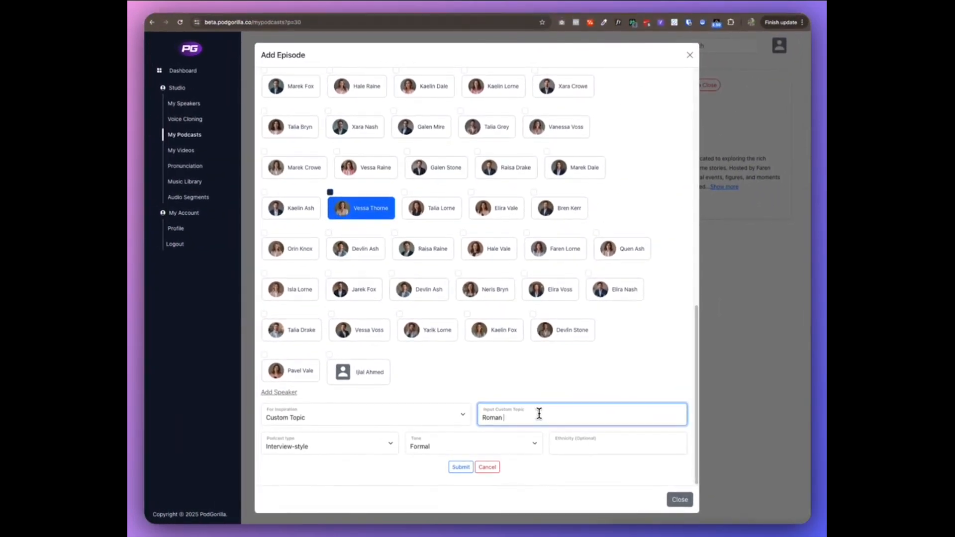
text(empire)
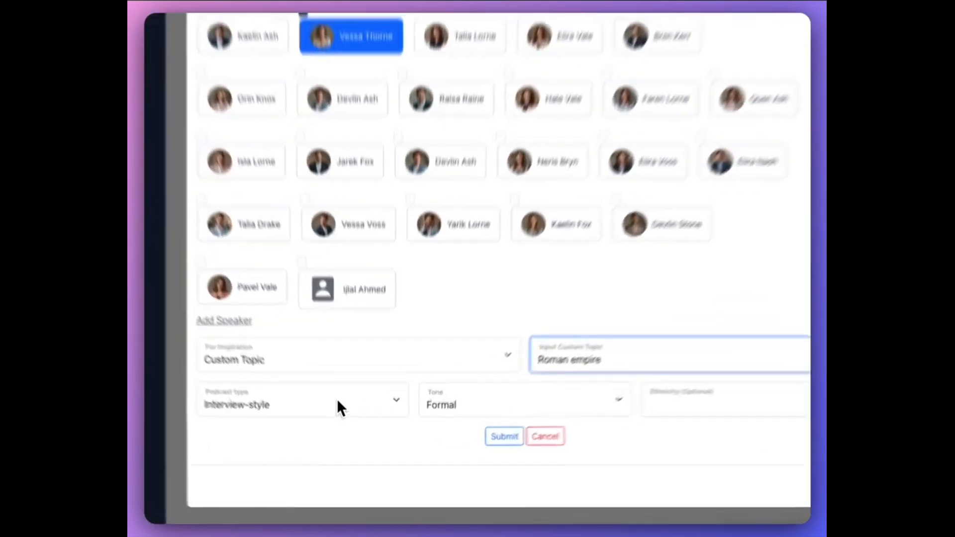
Set the episode's podcast type to Storytelling and its tone to Casual.
click(351, 450)
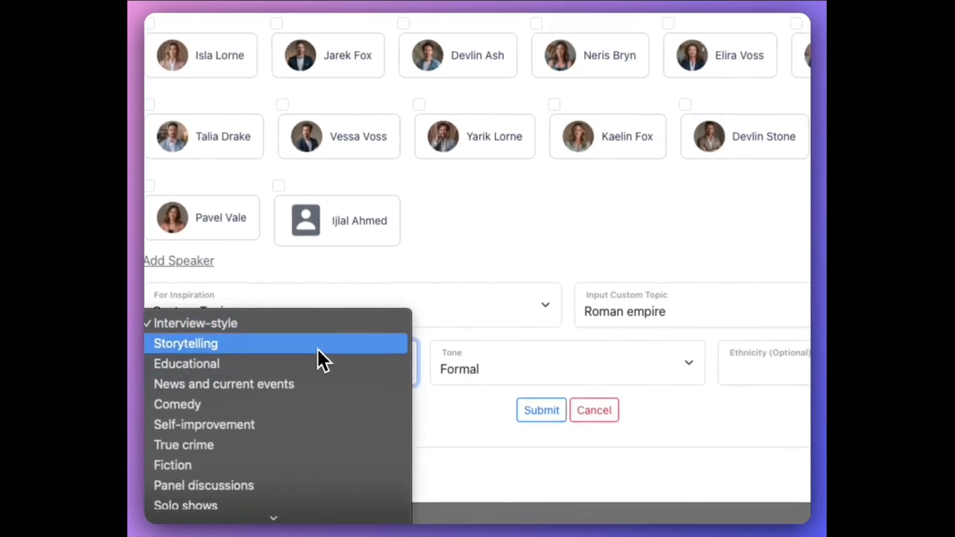
click(318, 350)
click(525, 369)
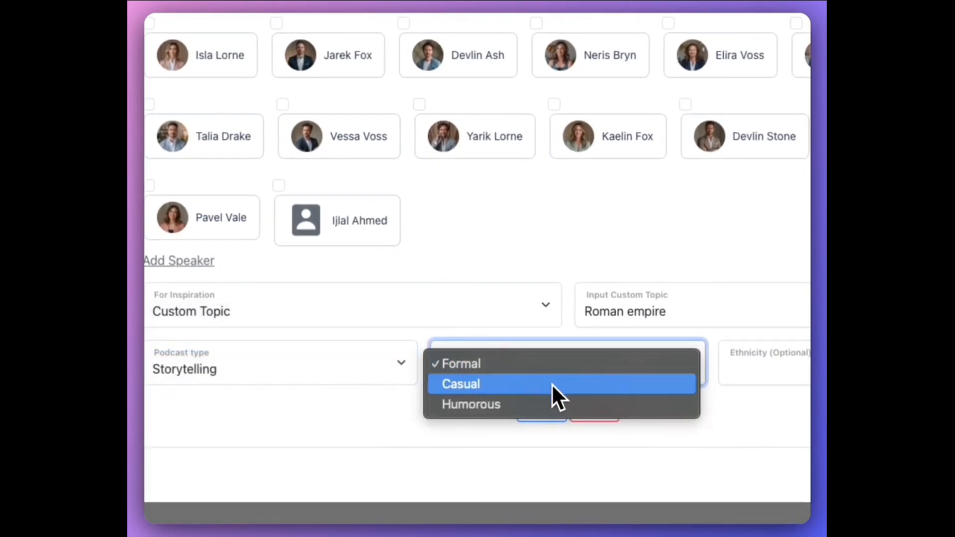
click(642, 384)
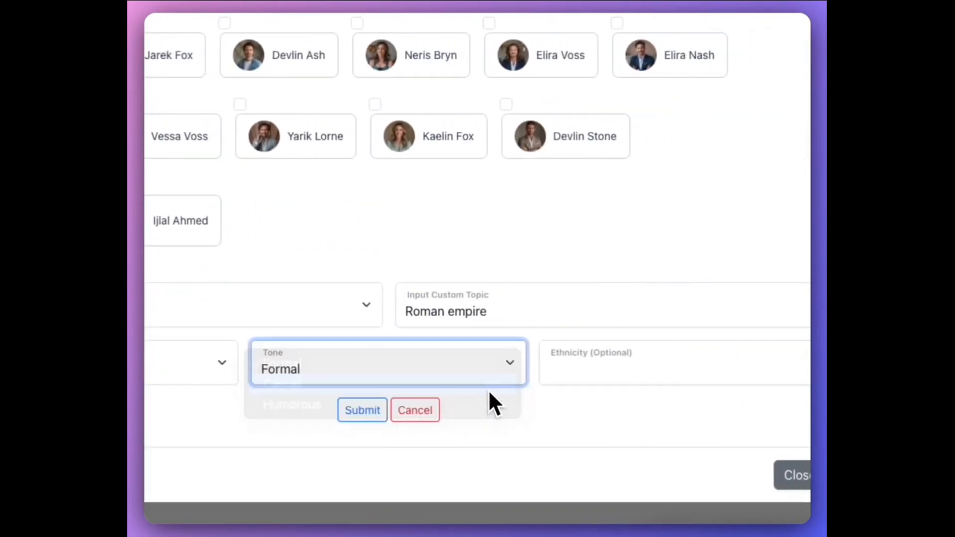
click(357, 417)
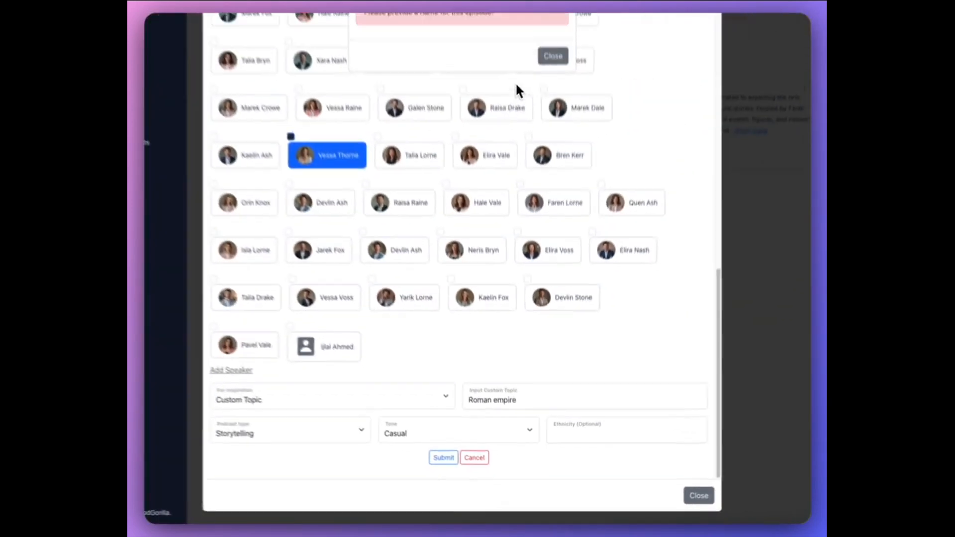
click(551, 57)
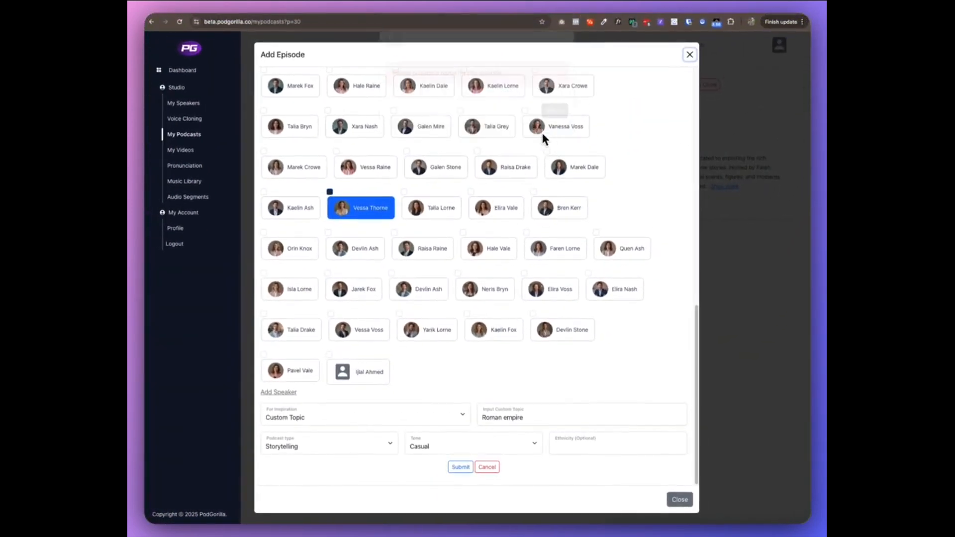
Name the episode The Roman Empire and submit it for generation.
scroll(489, 125, up, 10)
click(324, 89)
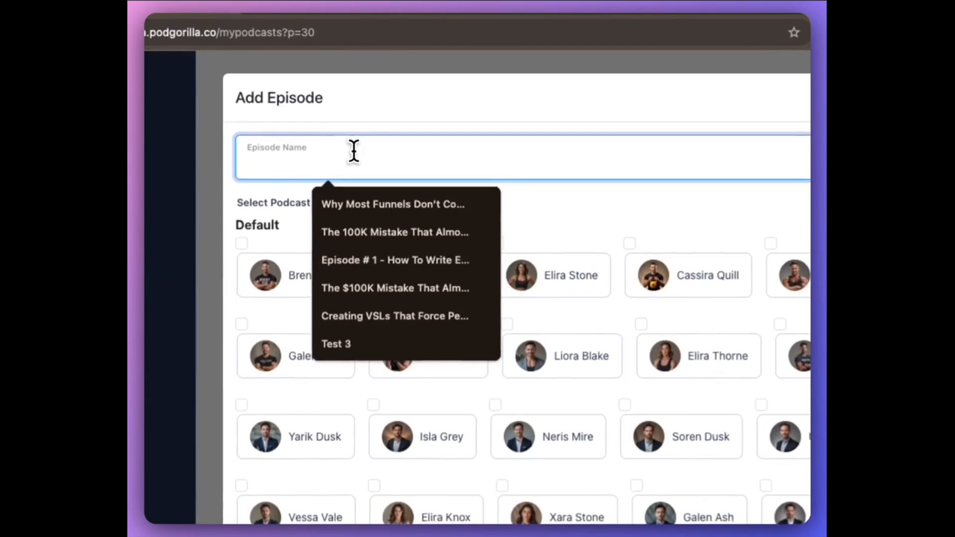
text(E)
key(BackSpace)
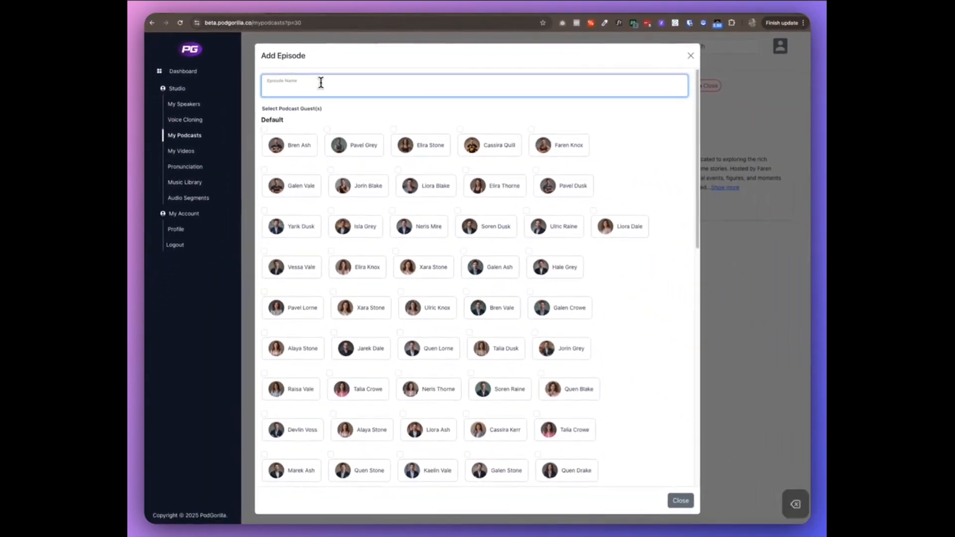
text(The R)
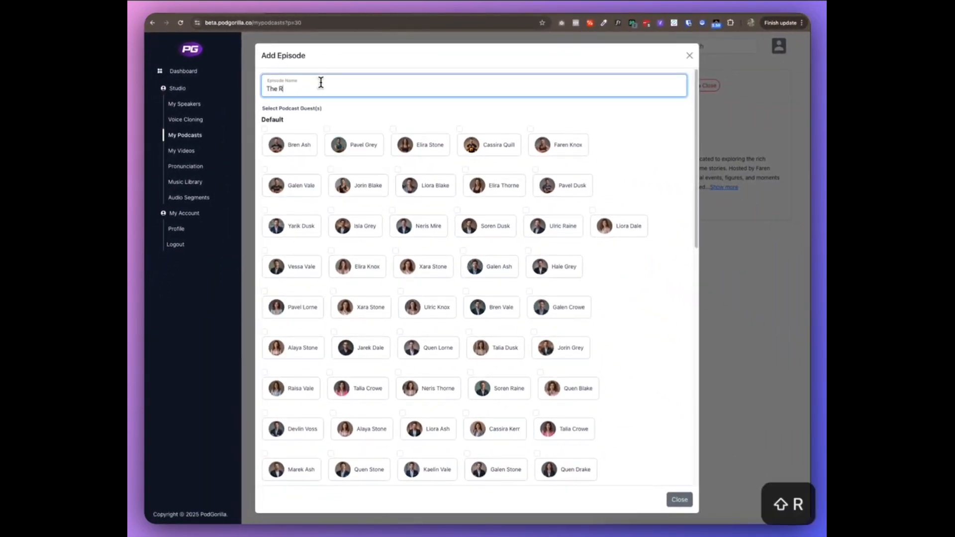
text(oman Empire)
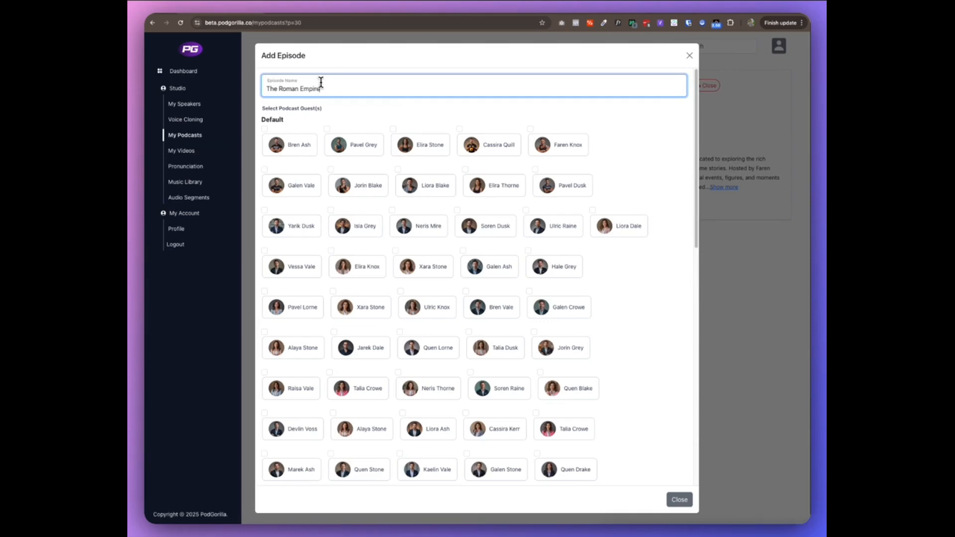
scroll(378, 124, down, 10)
click(460, 467)
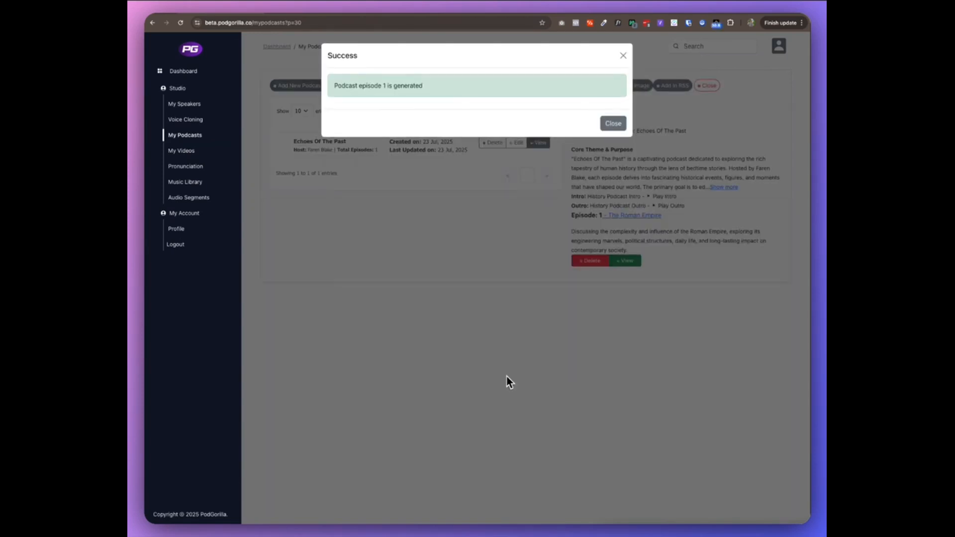
click(507, 377)
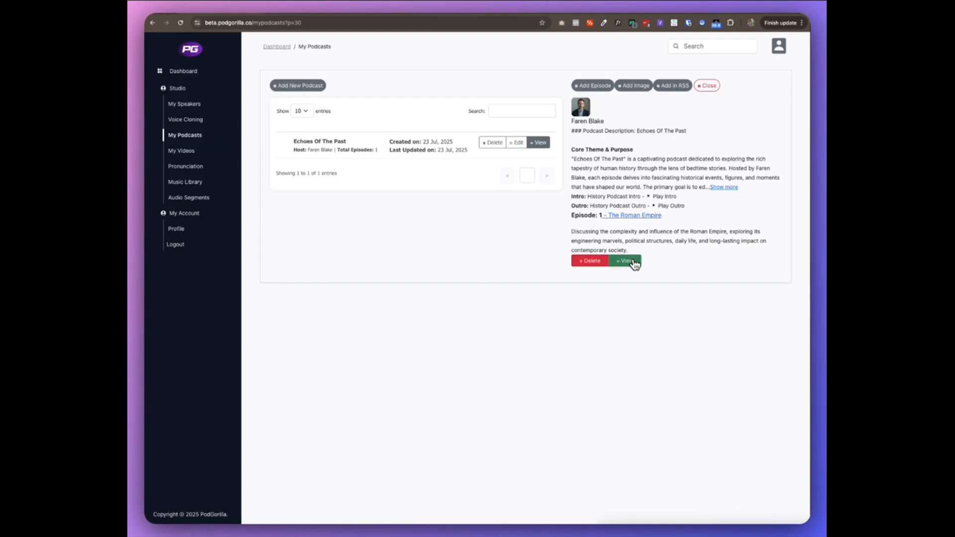
Open the generated Roman Empire episode and read through its dialogue script.
click(631, 262)
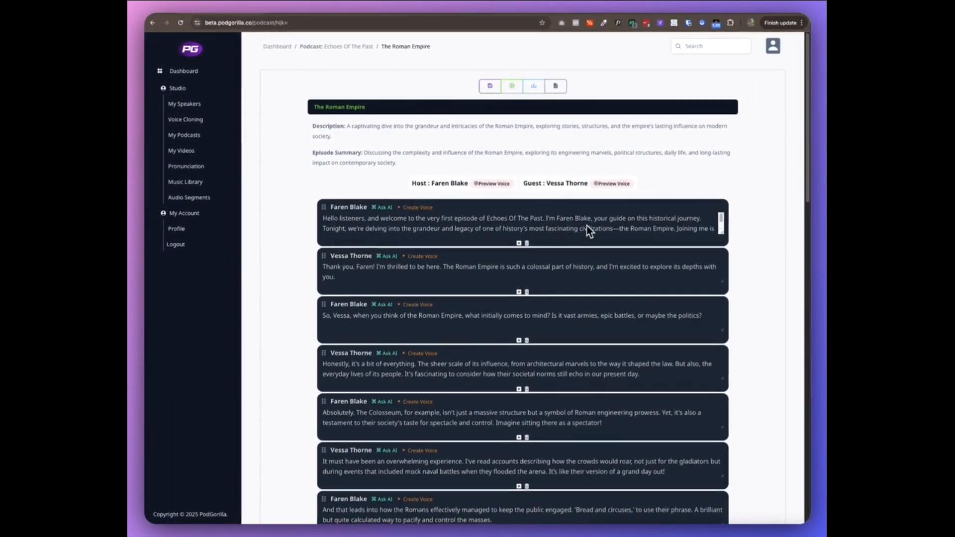
scroll(699, 232, down, 2)
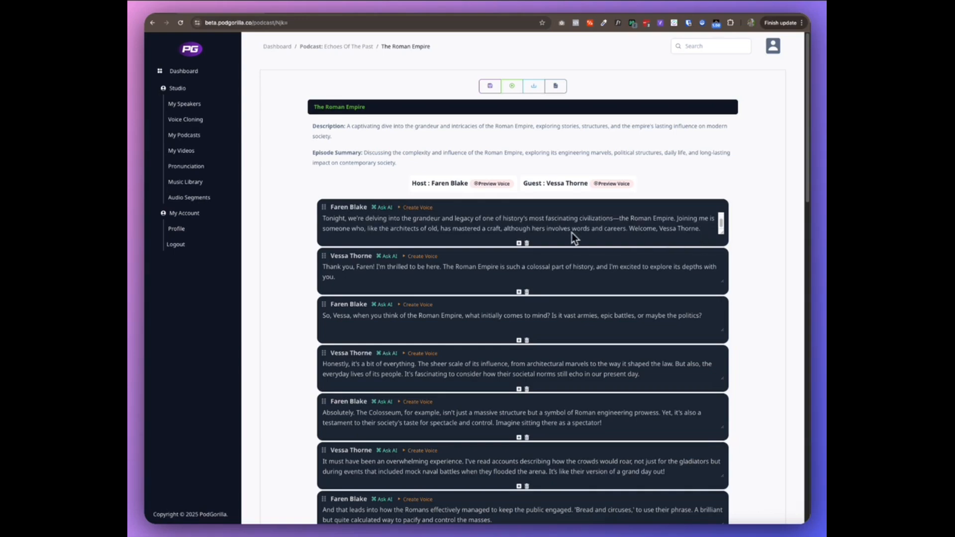
scroll(407, 268, down, 8)
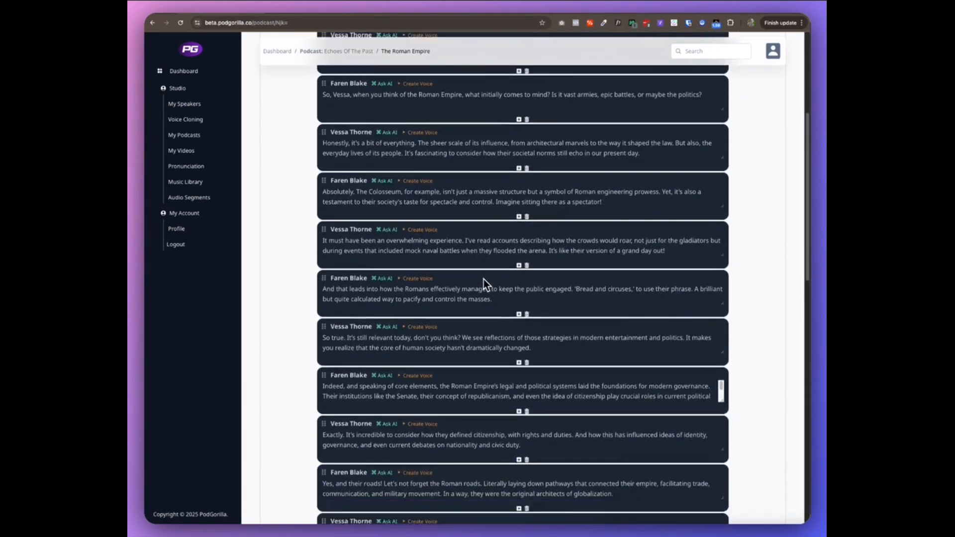
scroll(484, 279, down, 10)
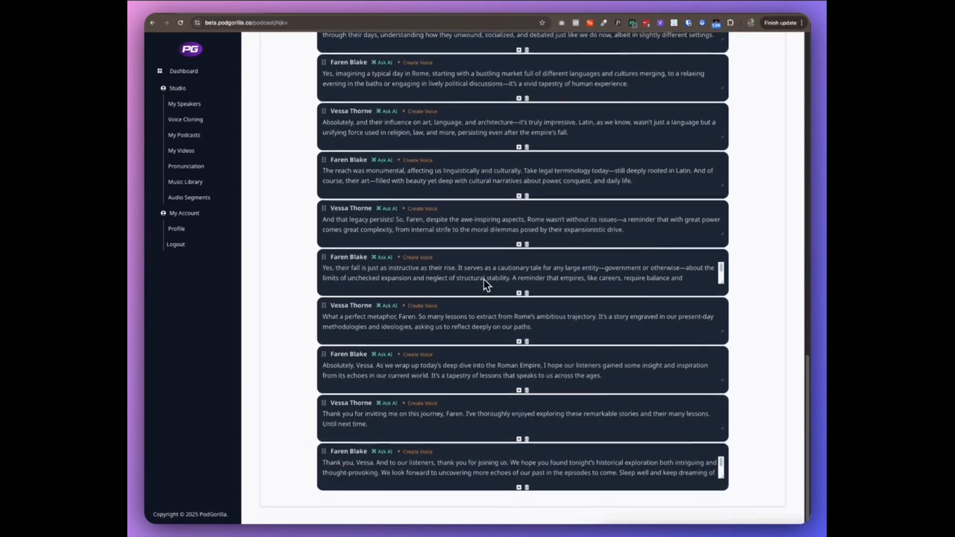
scroll(700, 297, up, 8)
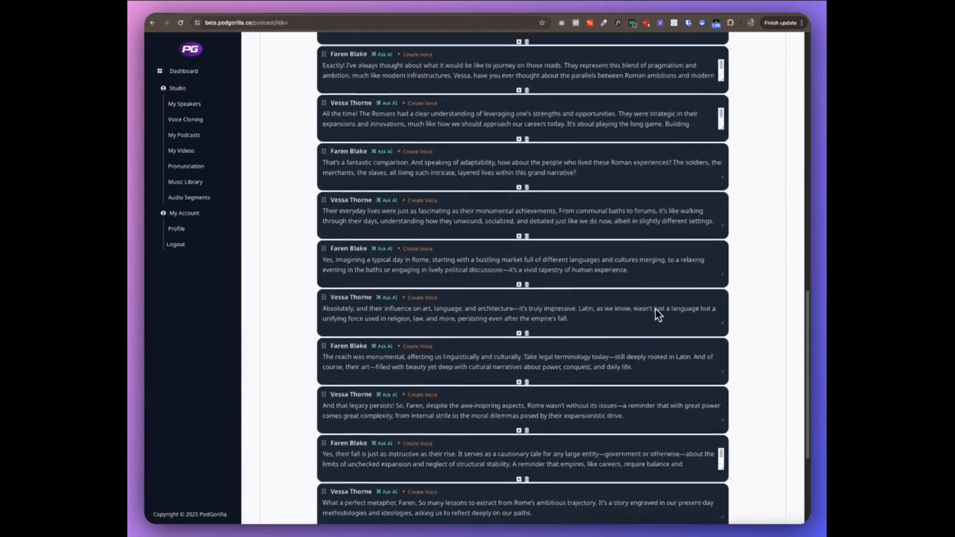
scroll(656, 309, up, 1)
scroll(385, 288, down, 1)
click(432, 301)
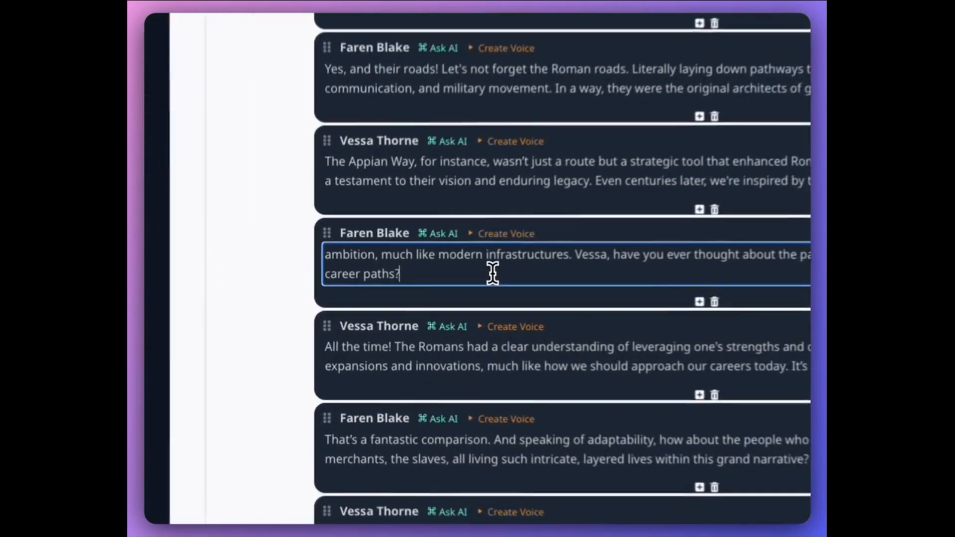
scroll(448, 236, up, 1)
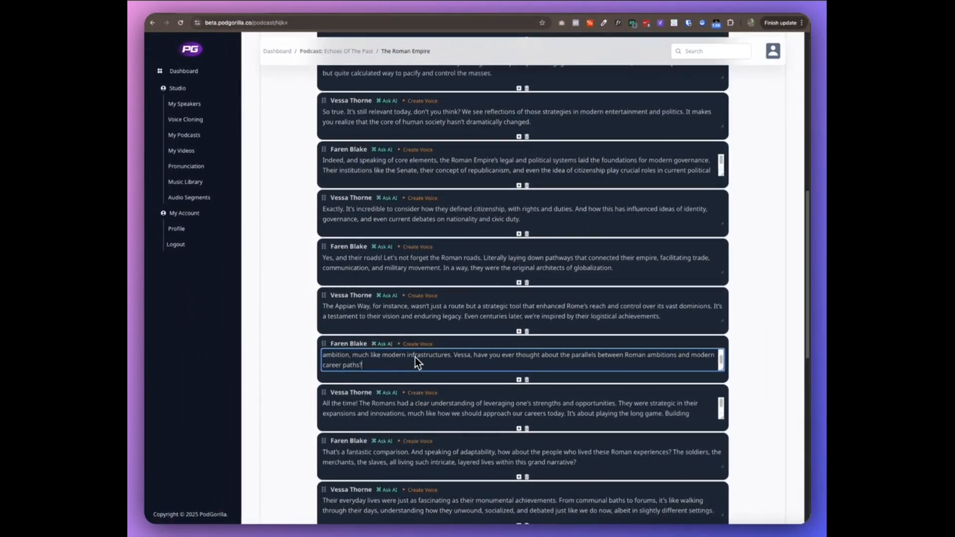
scroll(475, 365, down, 1)
scroll(475, 348, up, 1)
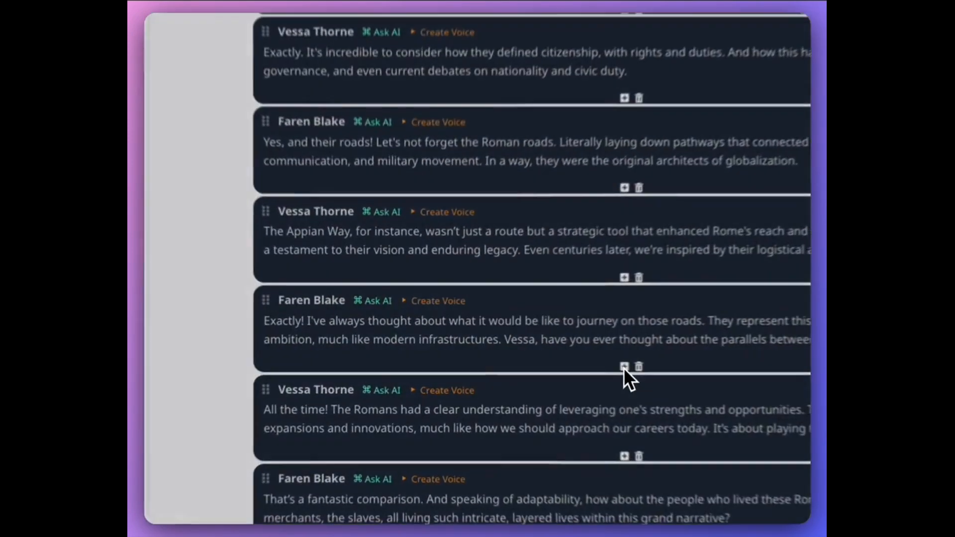
click(519, 361)
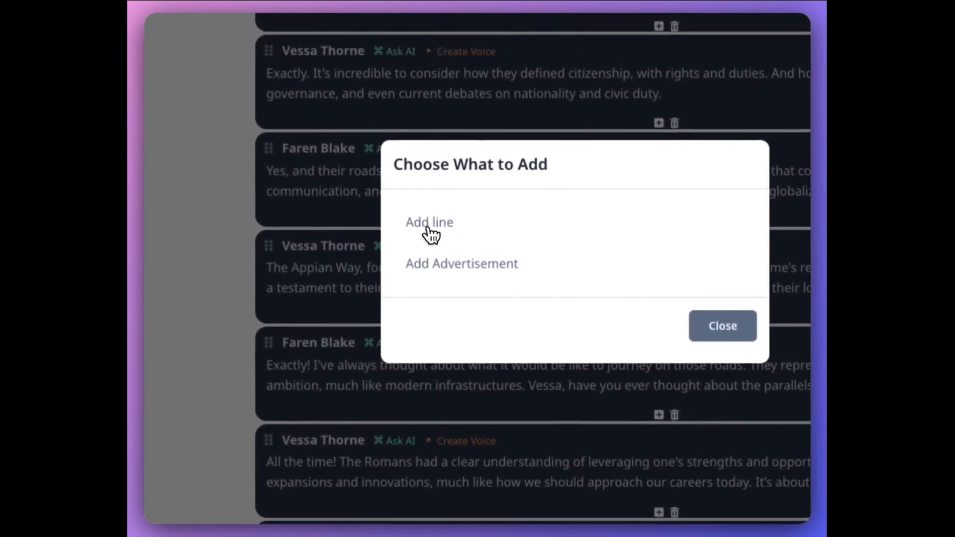
click(429, 228)
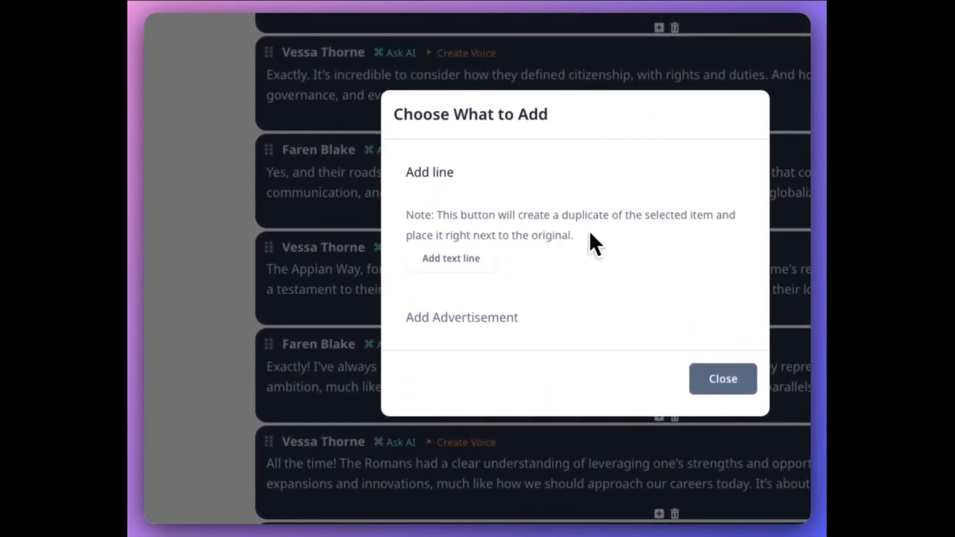
click(722, 379)
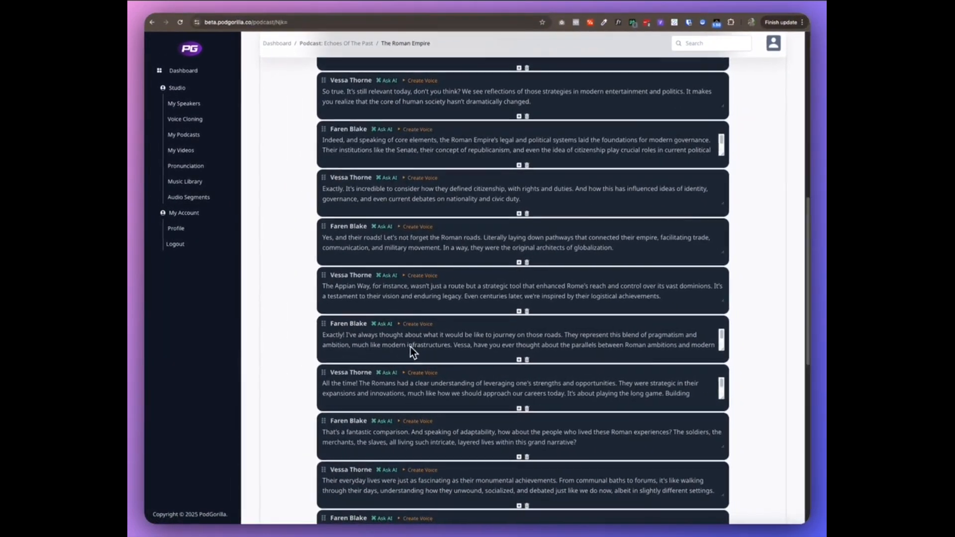
Generate the voice audio for the whole episode script and download the full podcast file.
scroll(617, 323, down, 10)
scroll(616, 343, down, 2)
scroll(642, 373, down, 3)
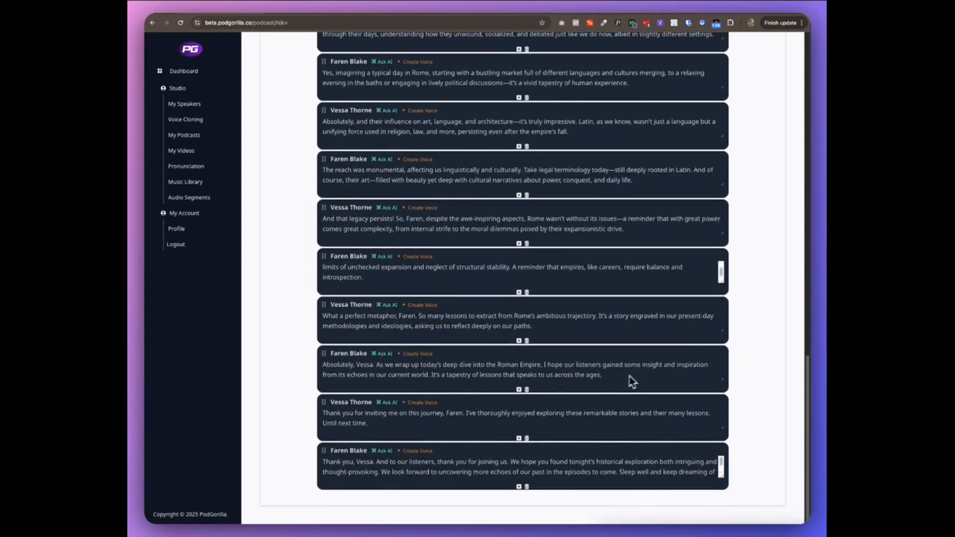
scroll(746, 326, up, 15)
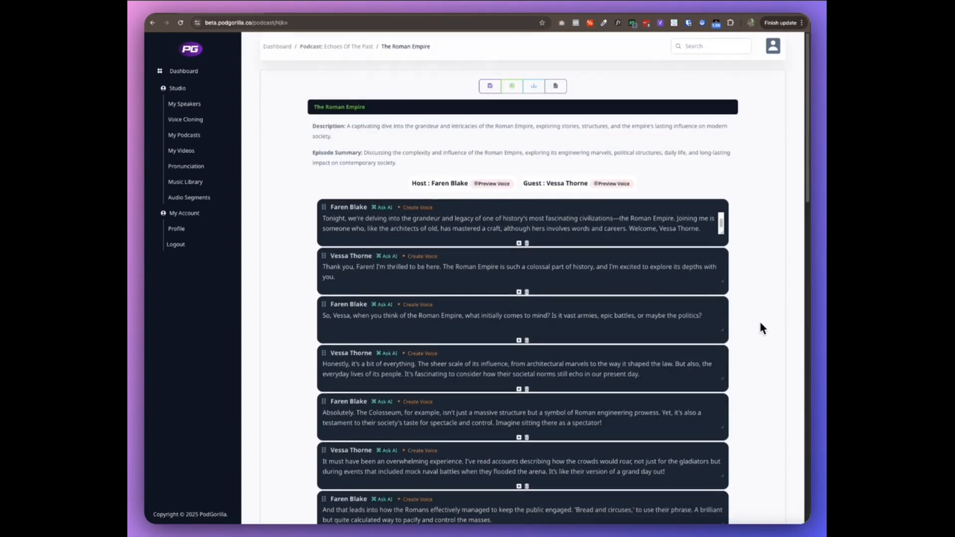
click(509, 89)
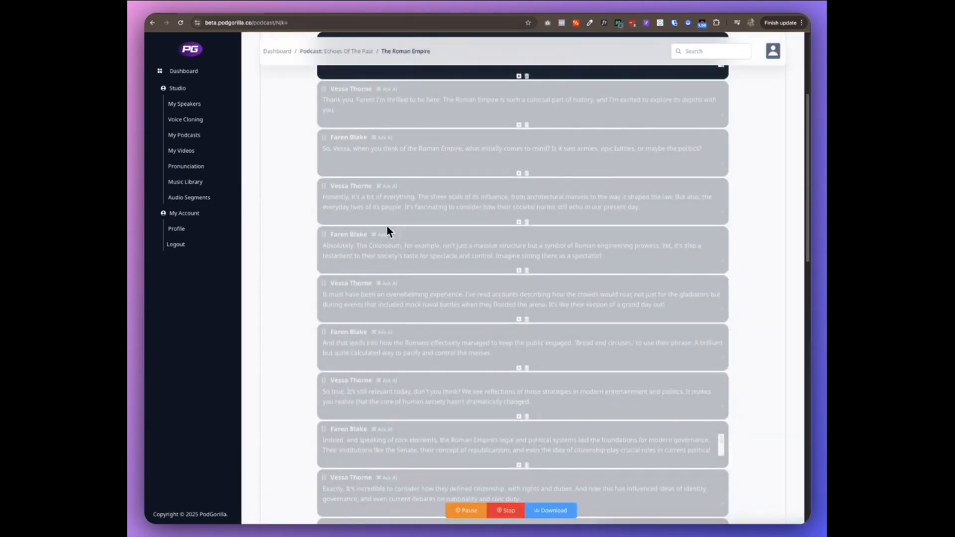
scroll(328, 236, up, 1)
scroll(503, 473, up, 2)
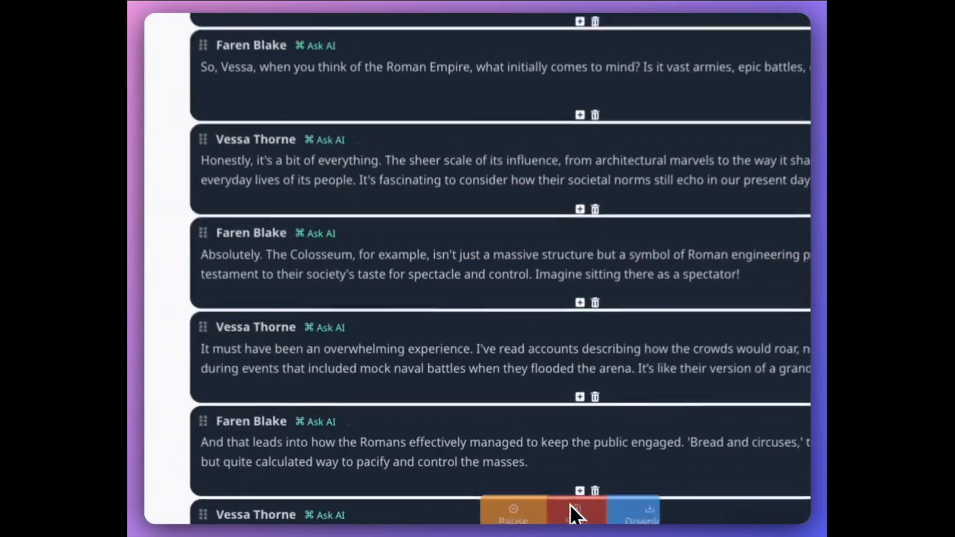
click(571, 508)
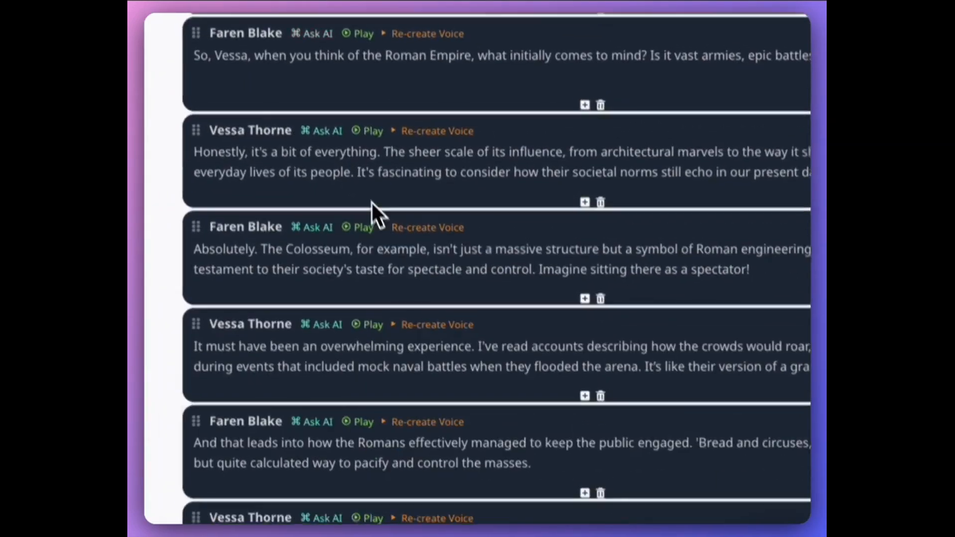
Insert the History Podcast Ad advertisement after Faren Blake's bread-and-circuses line.
scroll(398, 258, up, 5)
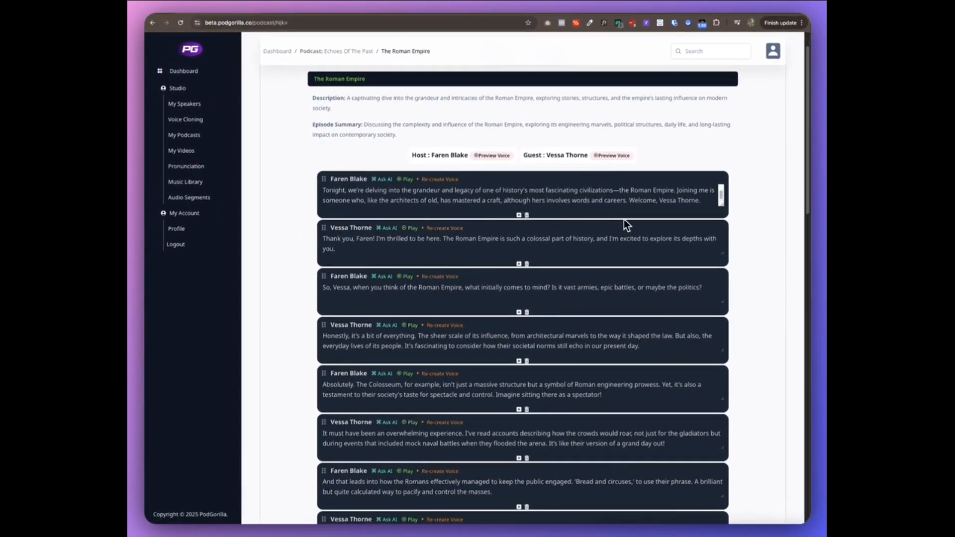
scroll(612, 251, down, 5)
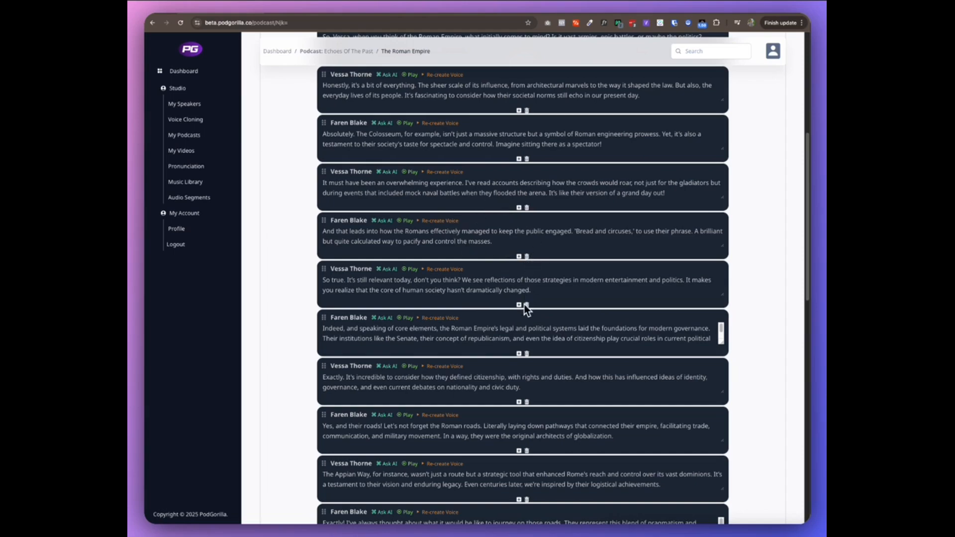
scroll(518, 341, down, 1)
scroll(506, 336, down, 1)
scroll(479, 373, up, 2)
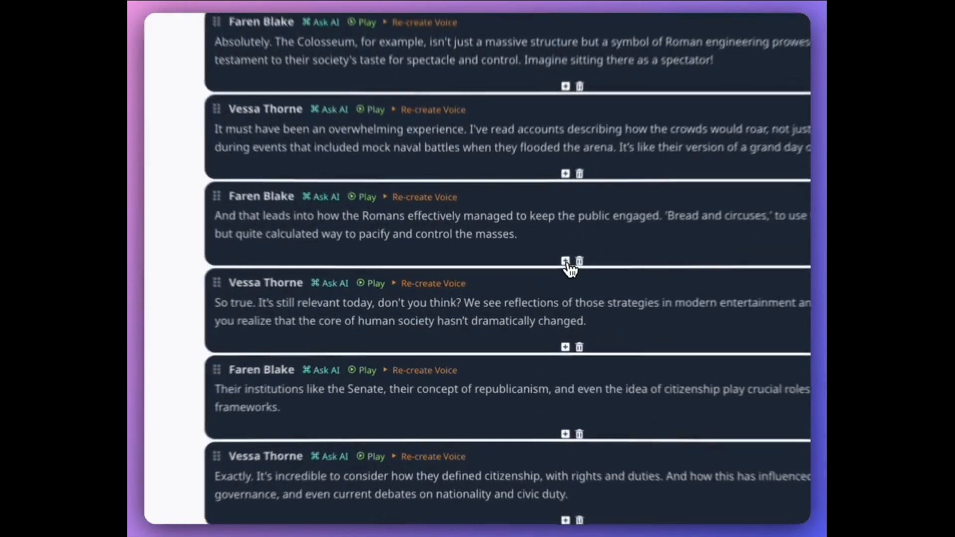
click(519, 293)
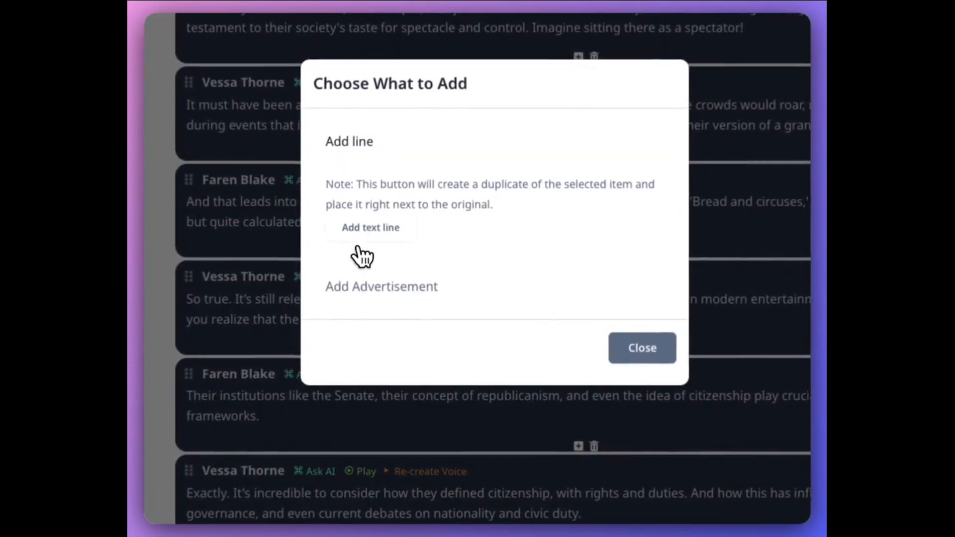
click(413, 309)
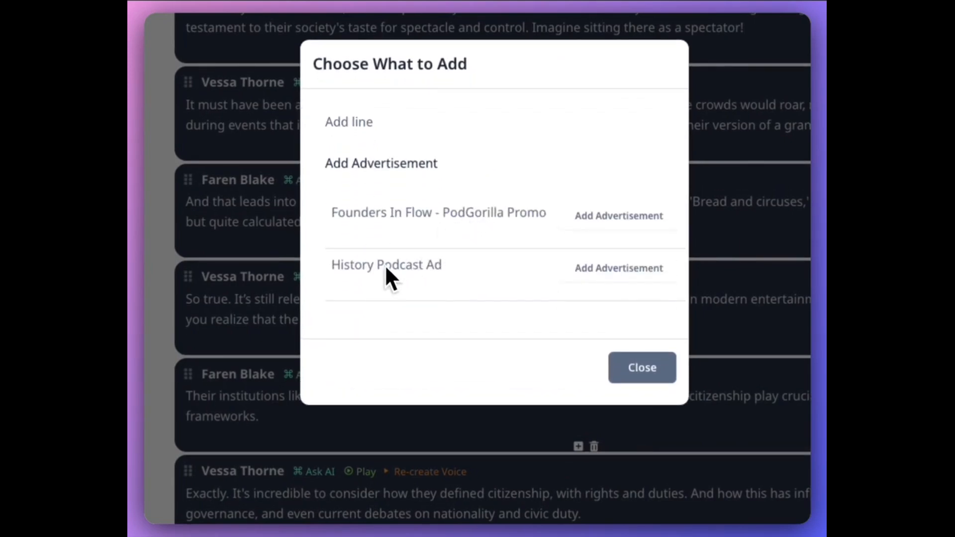
click(616, 268)
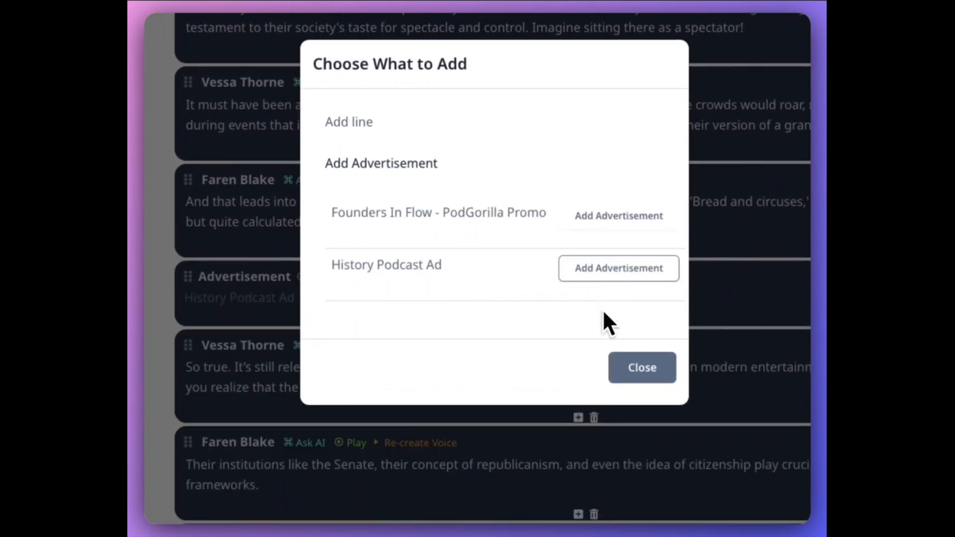
click(647, 371)
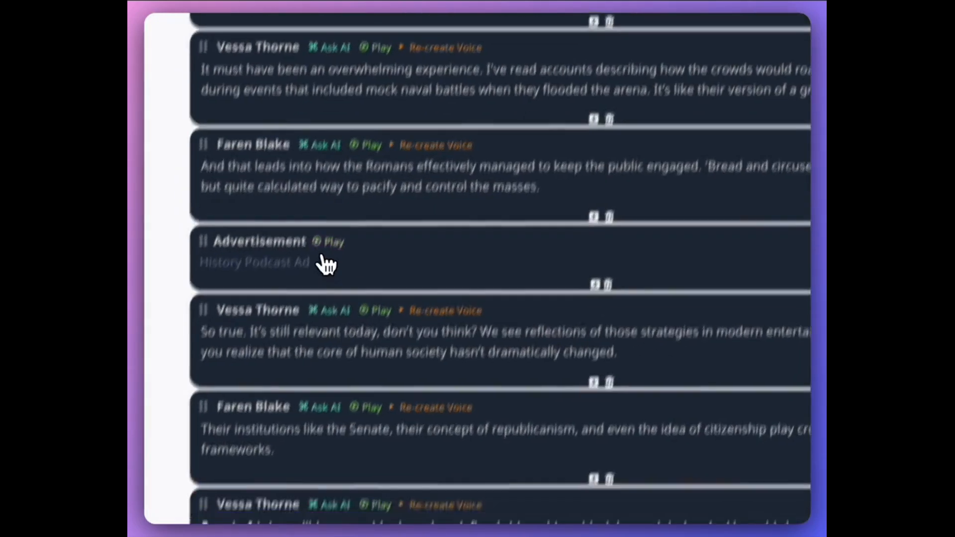
Preview the inserted advertisement's audio, stop playback, and review the updated script lines.
click(366, 151)
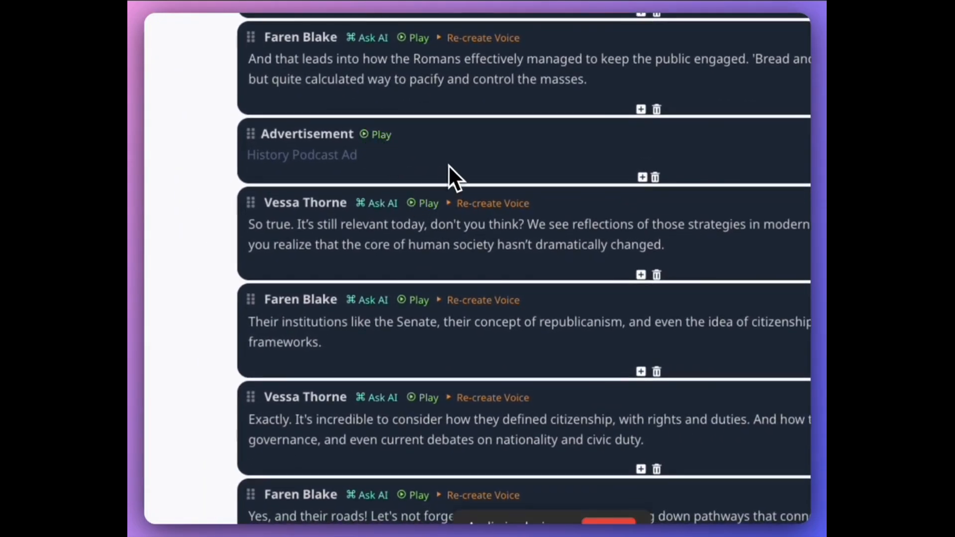
click(608, 521)
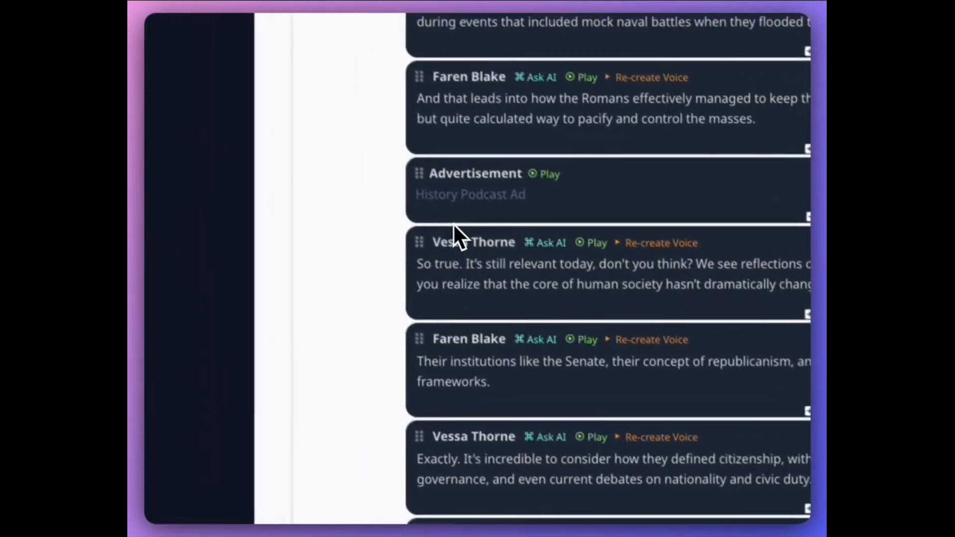
scroll(498, 281, down, 10)
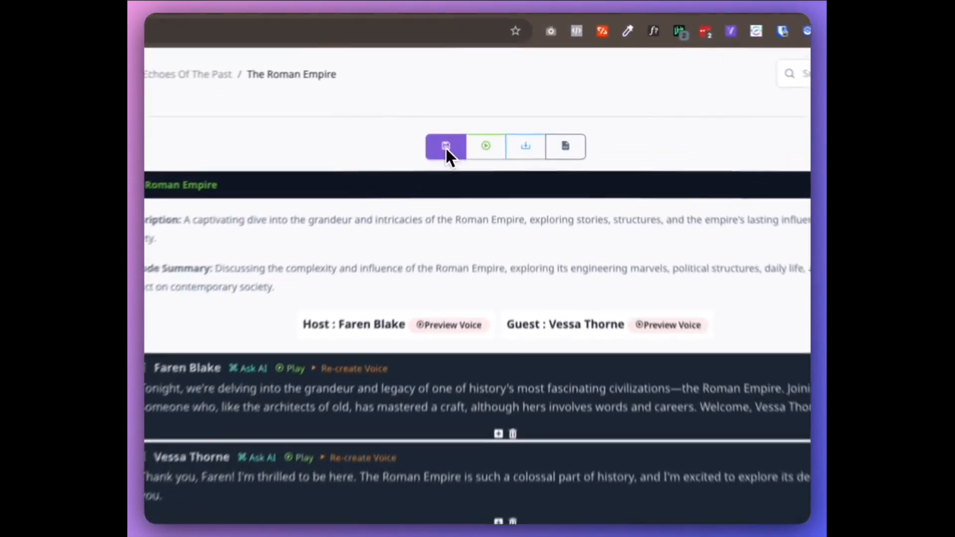
click(489, 76)
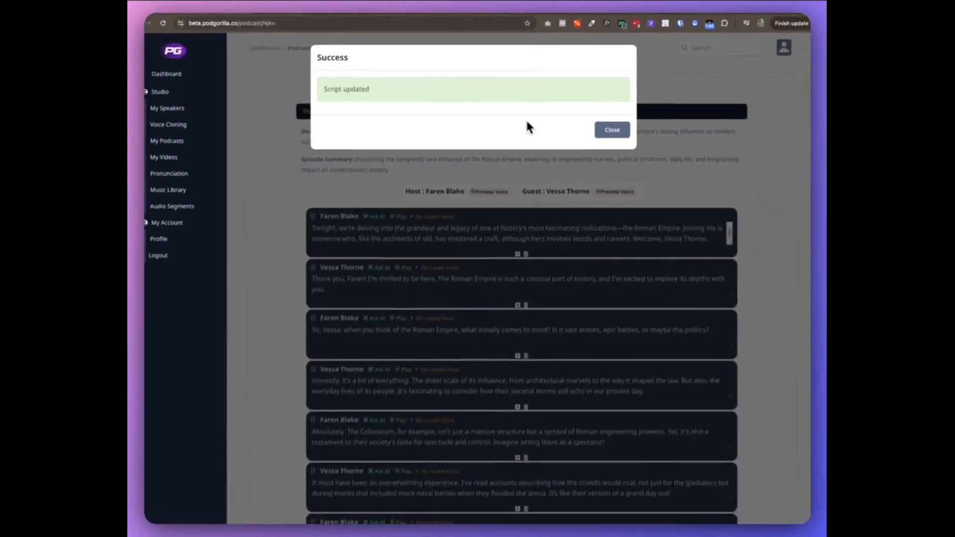
click(675, 227)
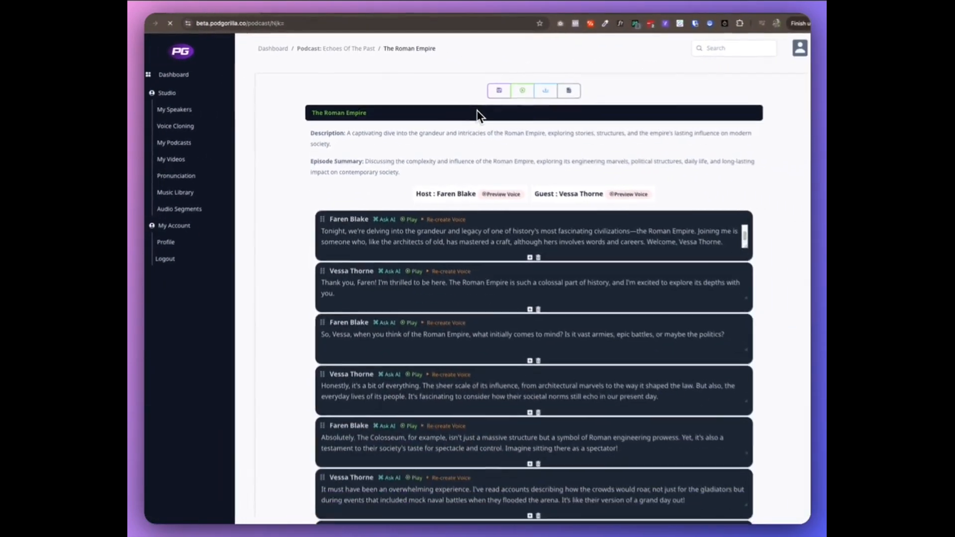
scroll(530, 165, down, 5)
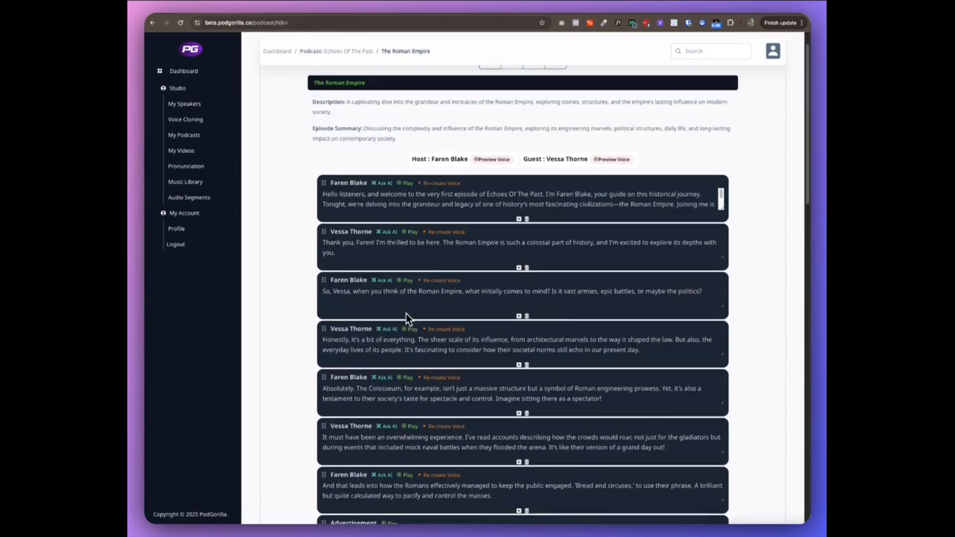
scroll(405, 314, down, 4)
scroll(405, 315, up, 5)
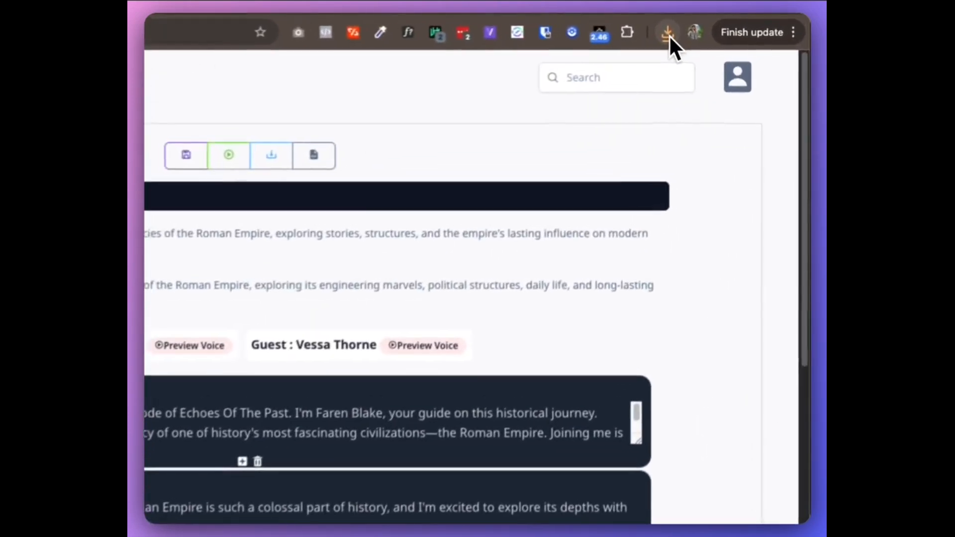
Open the downloaded podcast_69_fullpodcast.mp3 from the Downloads folder and listen to a preview of it.
click(737, 23)
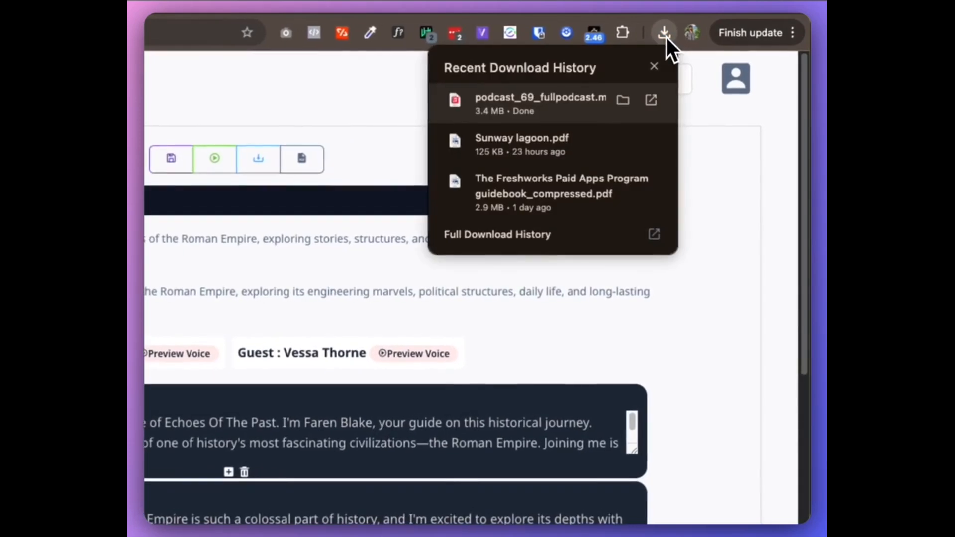
click(622, 102)
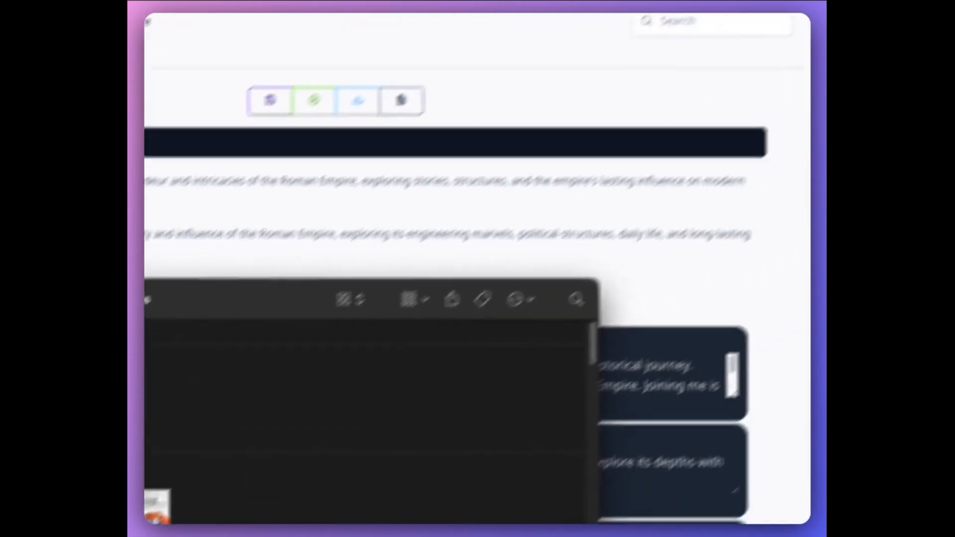
key(space)
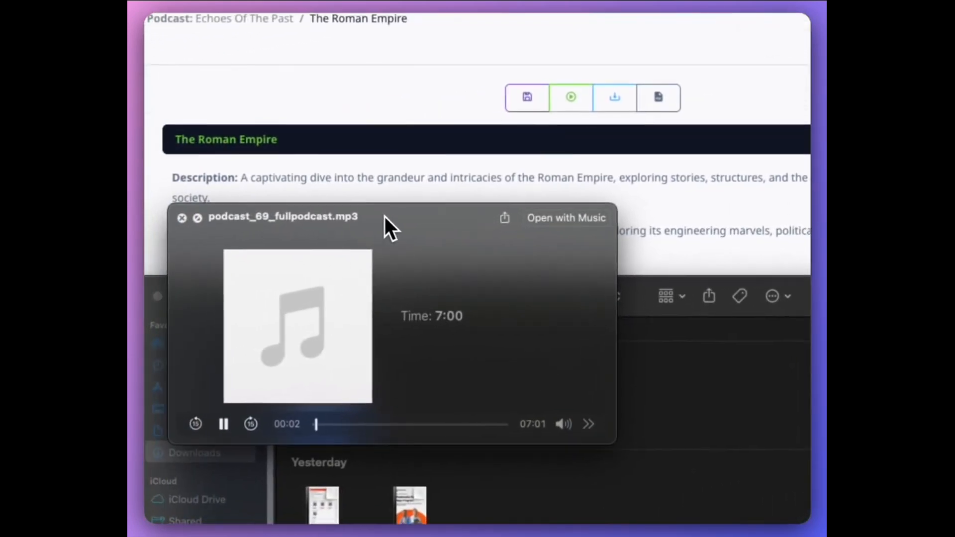
drag(418, 223, 625, 202)
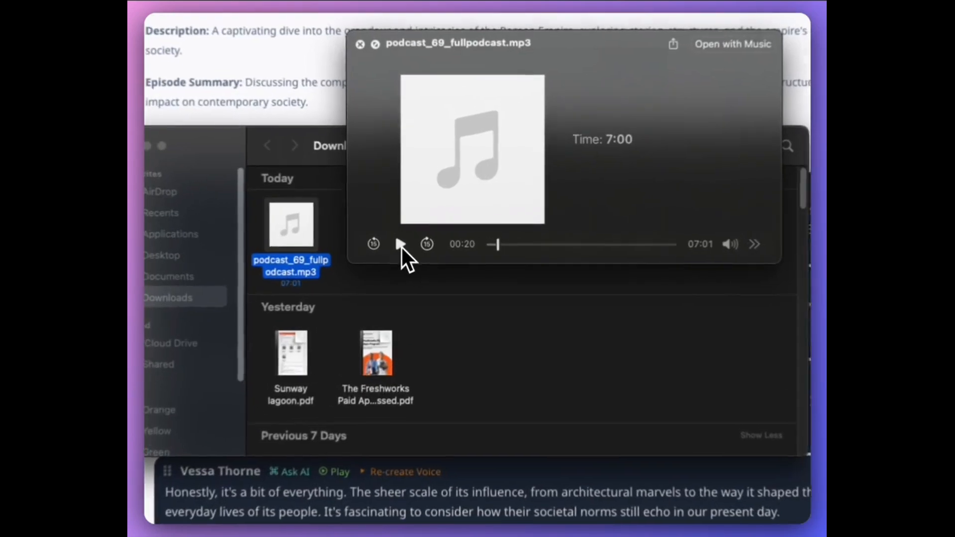
click(444, 236)
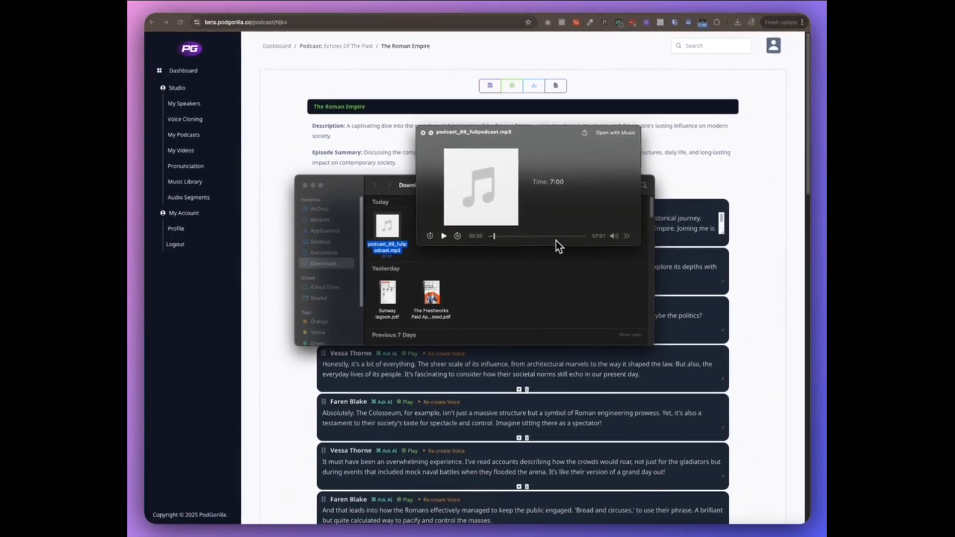
key(space)
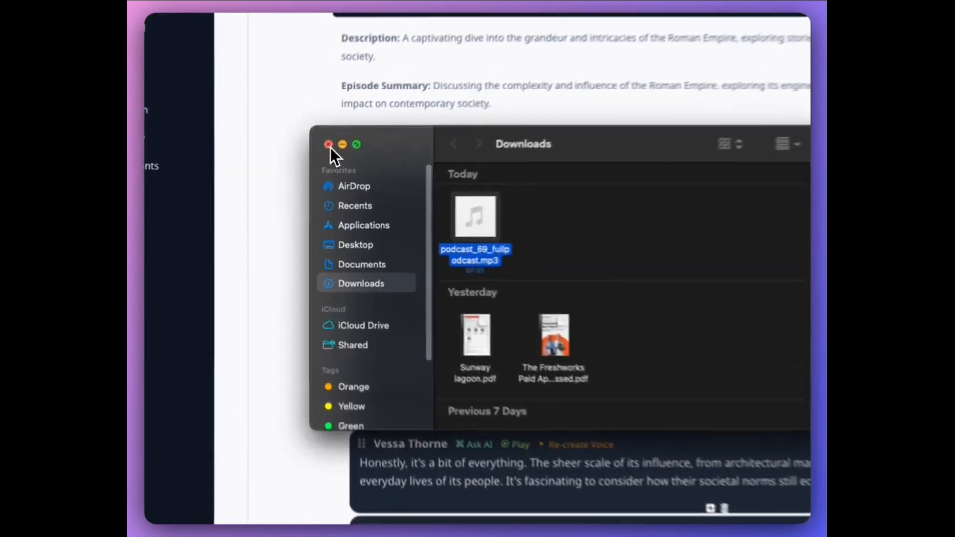
click(313, 186)
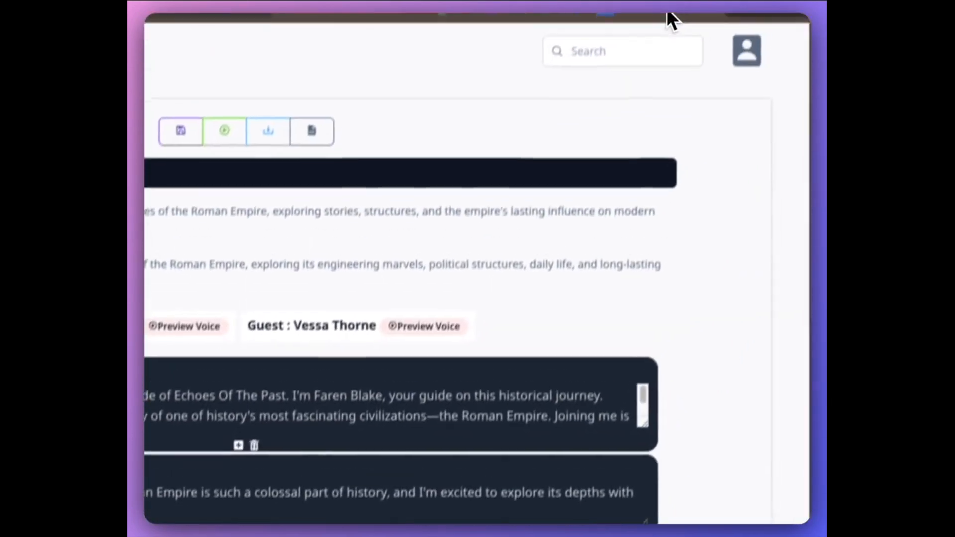
Open the Echoes Of The Past podcast's details from the My Podcasts list.
click(665, 29)
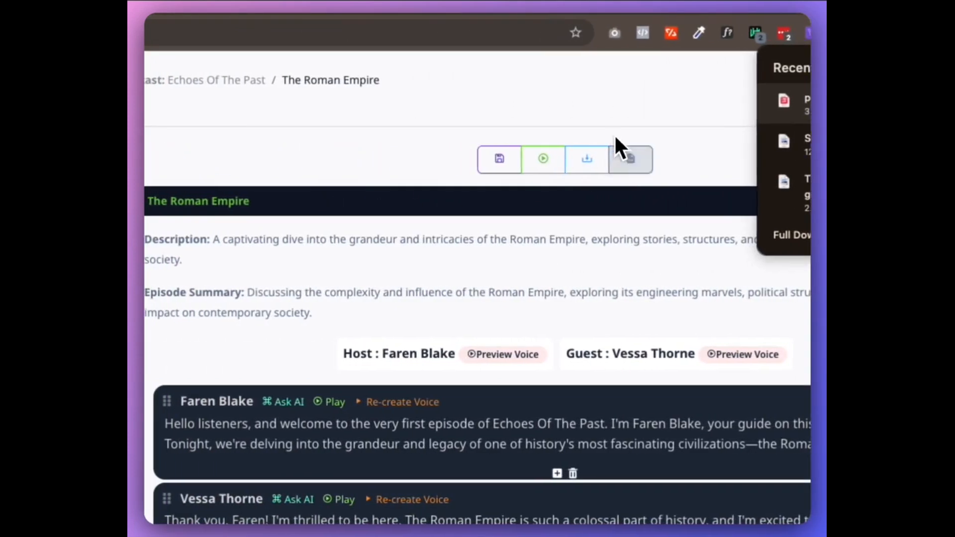
click(349, 132)
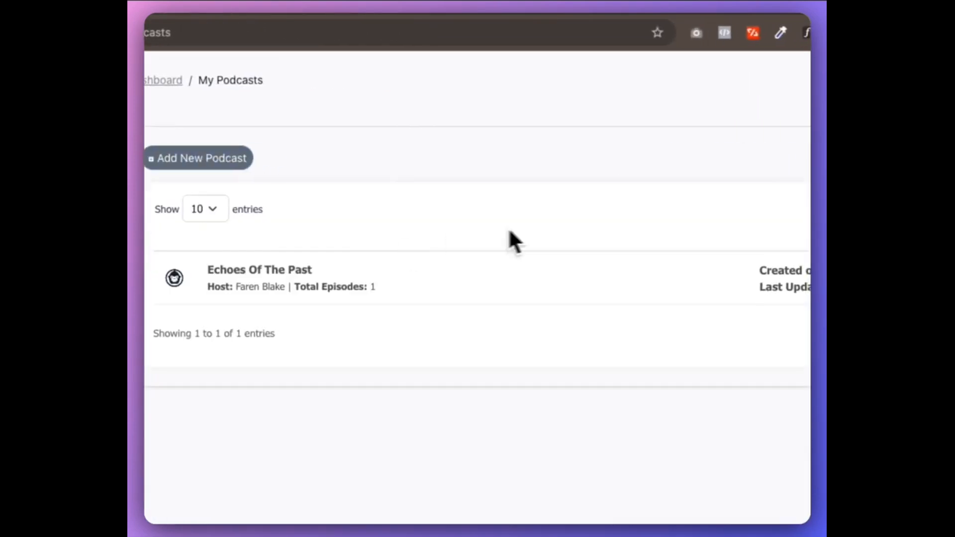
click(805, 260)
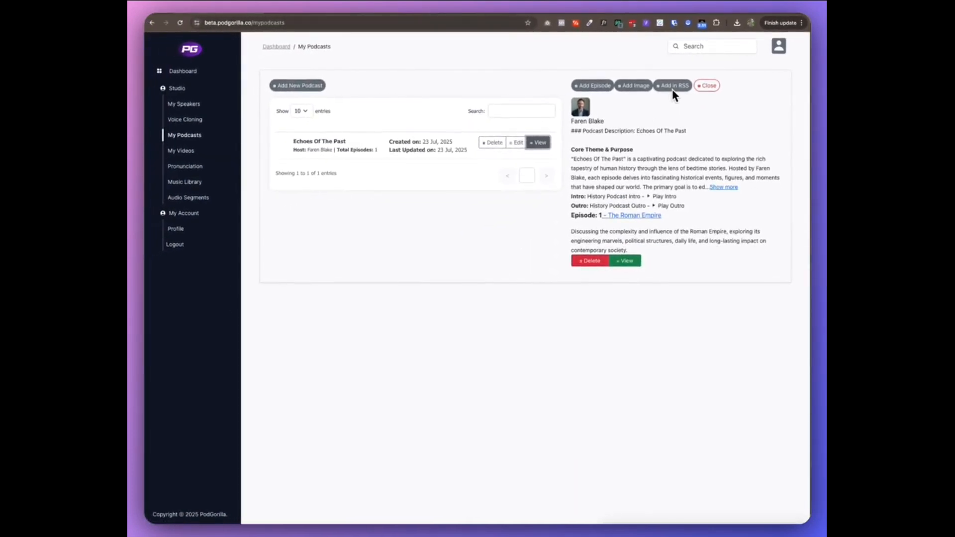
Add The Roman Empire episode to the podcast's RSS feed.
click(670, 86)
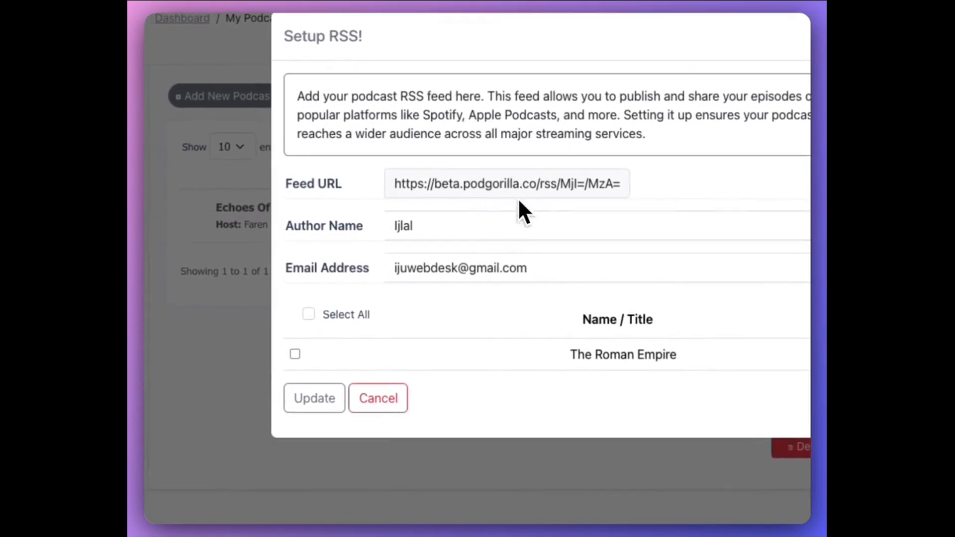
click(473, 268)
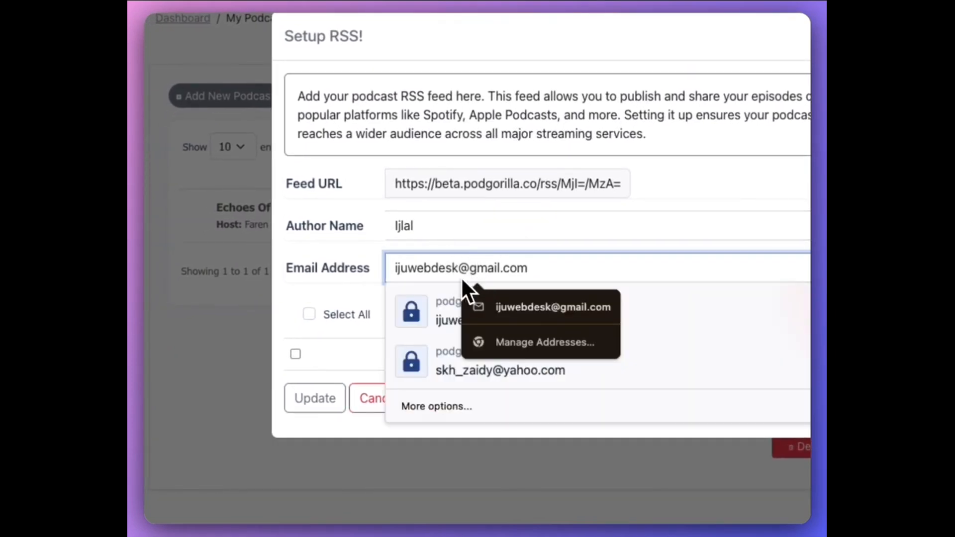
click(399, 225)
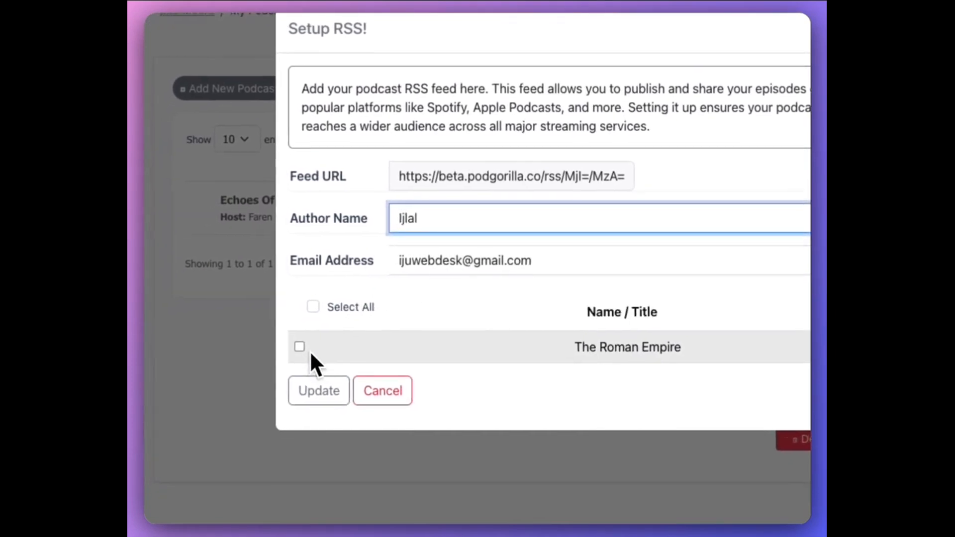
click(306, 338)
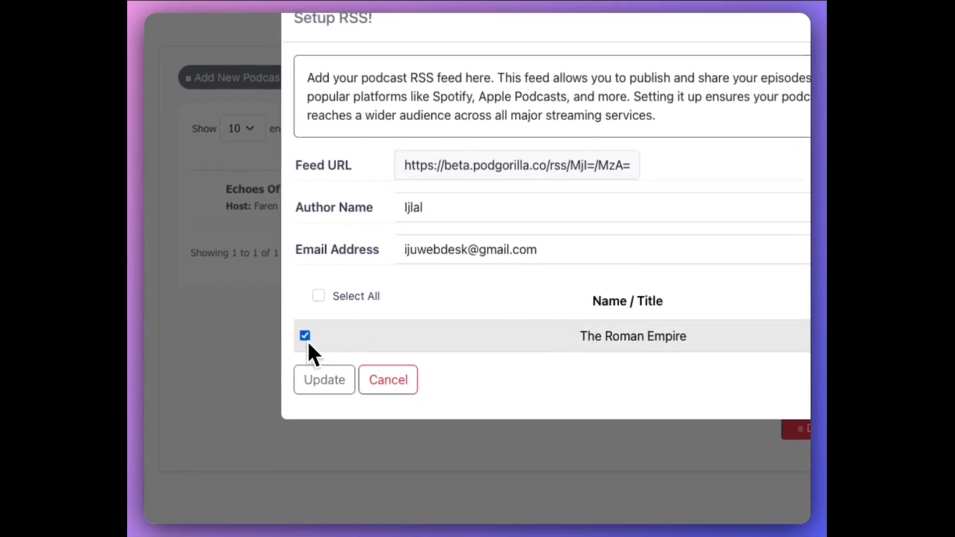
click(355, 383)
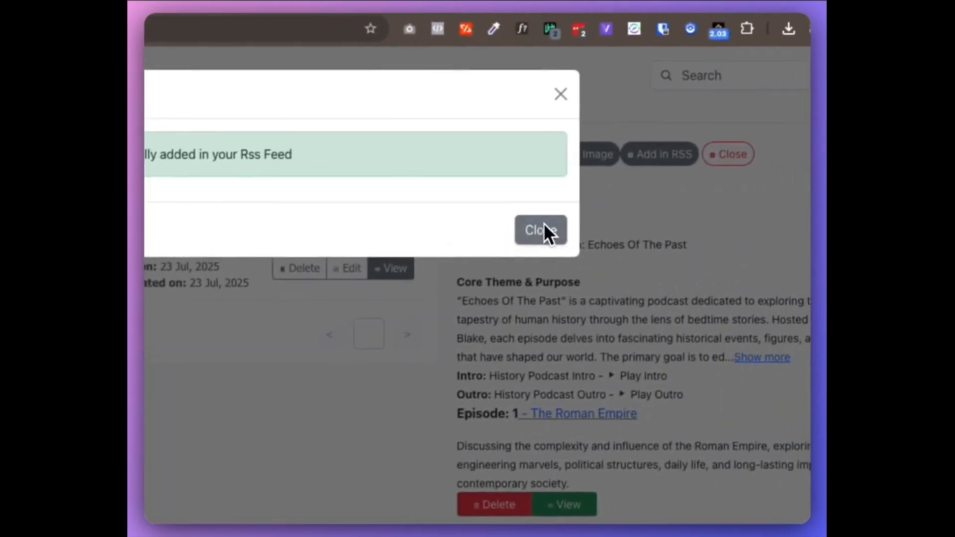
Open the podcast's RSS setup and copy its feed URL.
click(547, 230)
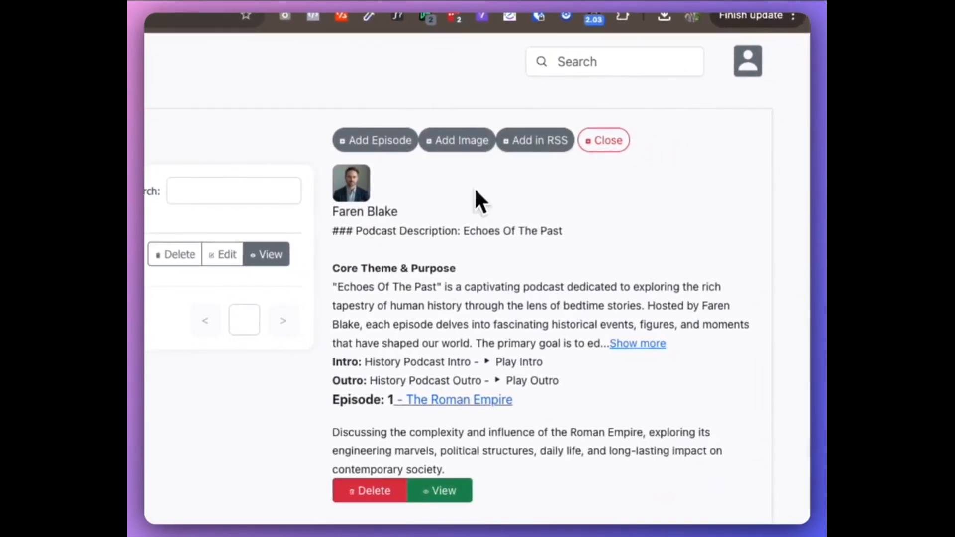
click(529, 141)
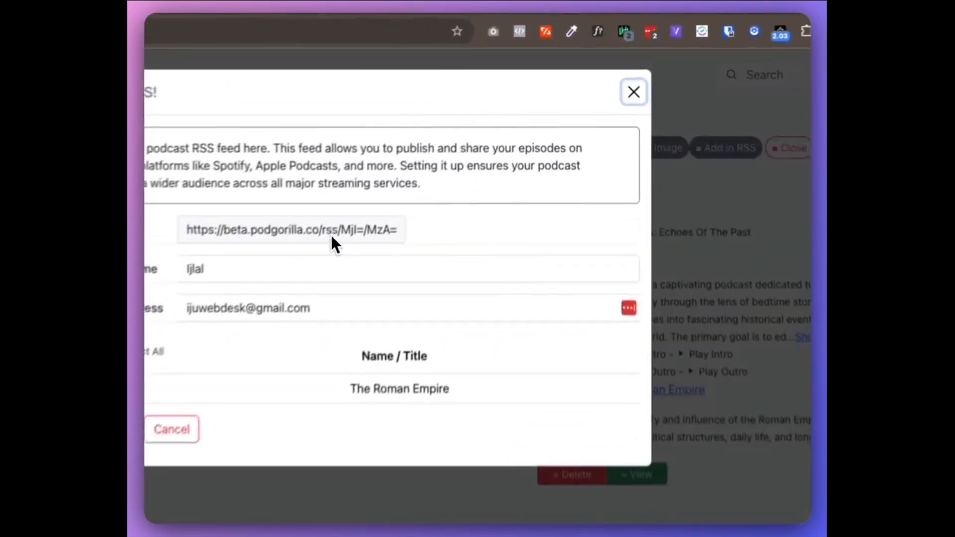
double_click(462, 130)
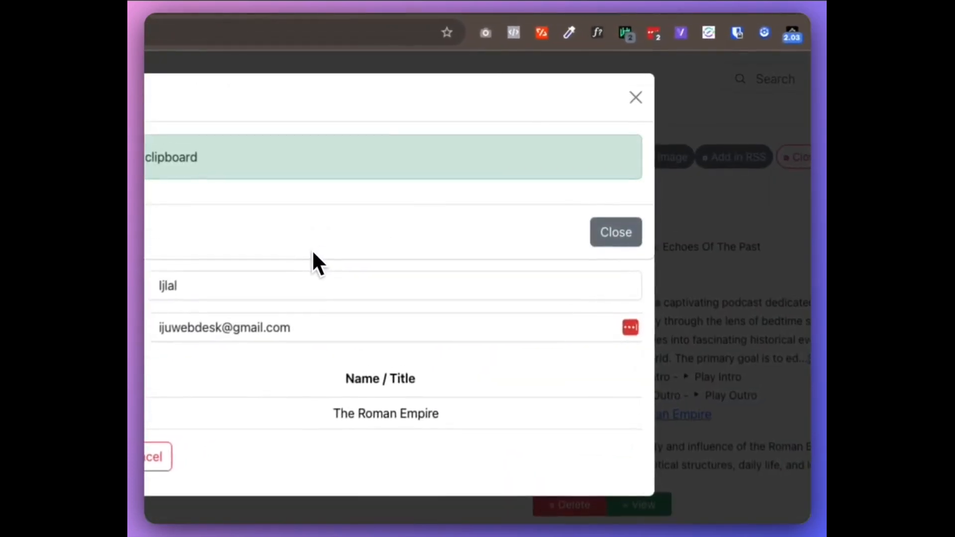
click(584, 231)
key(super+t)
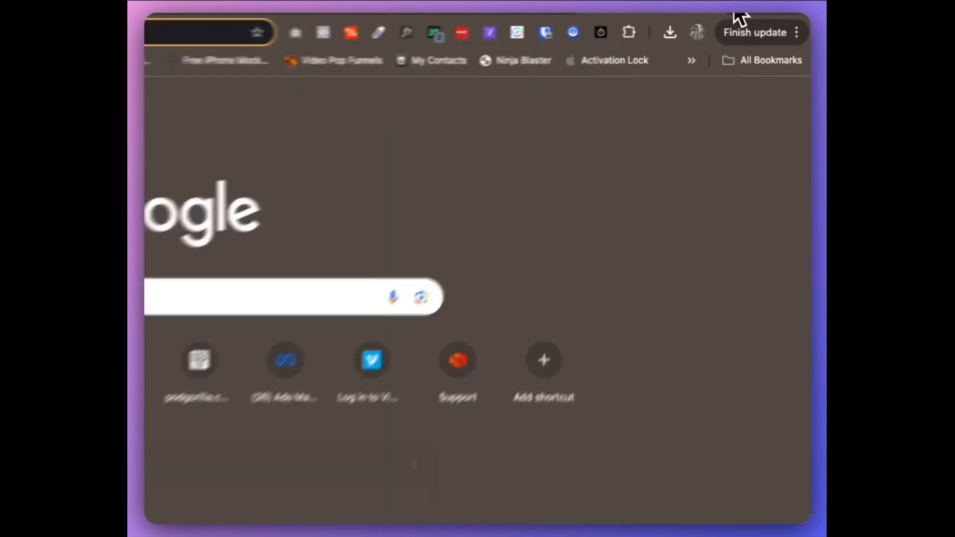
text(echoes of the past)
key(Return)
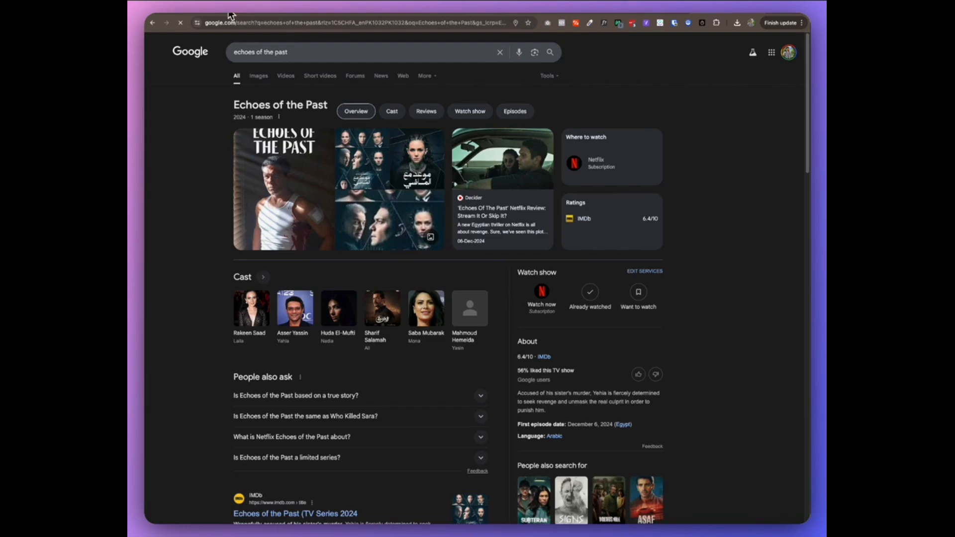
Open the copied RSS feed URL in the browser and inspect its channel title and episode item.
click(218, 12)
drag(496, 131, 388, 132)
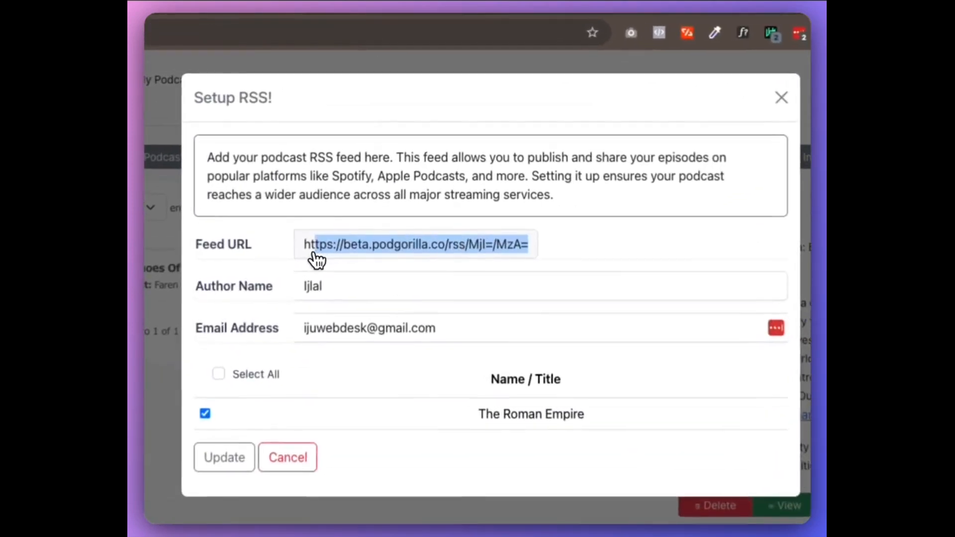
drag(313, 254, 304, 256)
key(super+c)
click(702, 15)
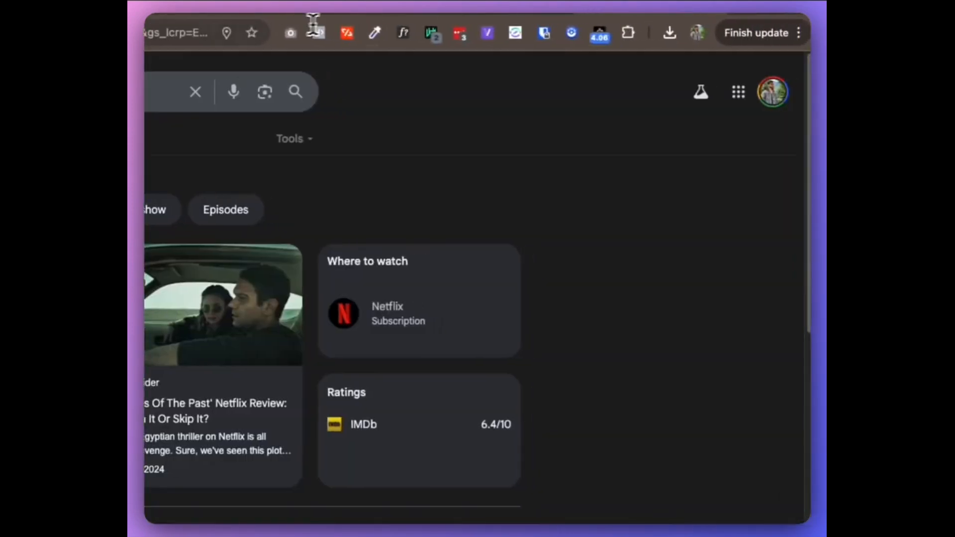
click(313, 24)
key(super+v)
key(Return)
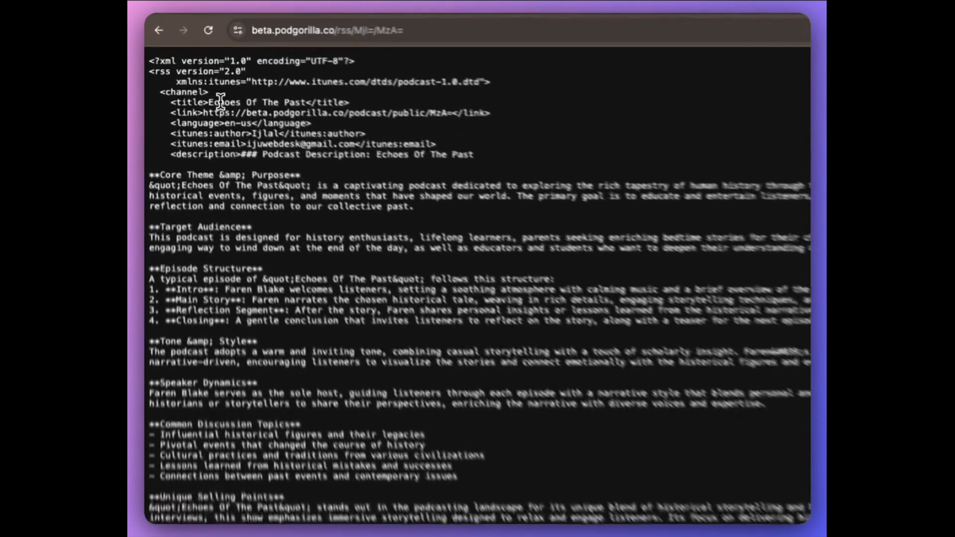
drag(186, 63, 235, 63)
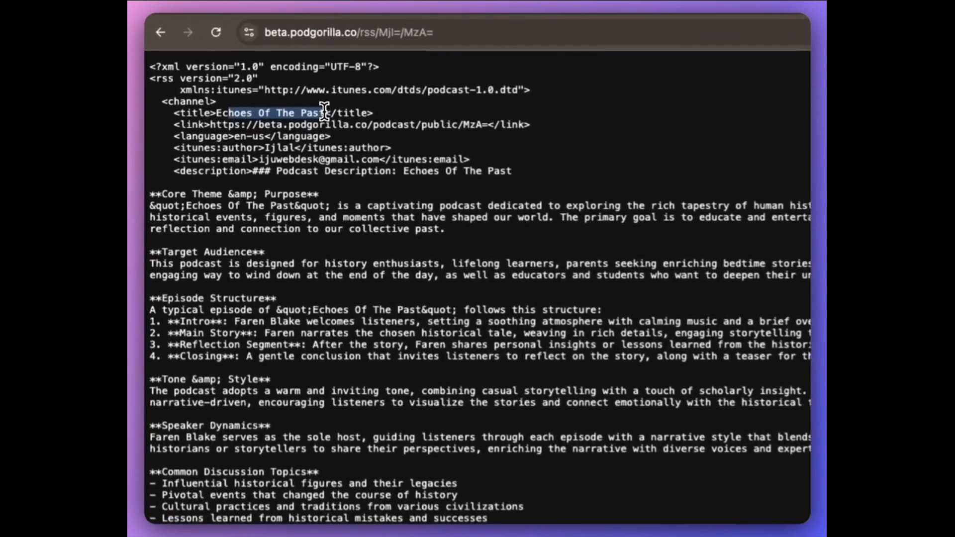
drag(278, 175, 545, 409)
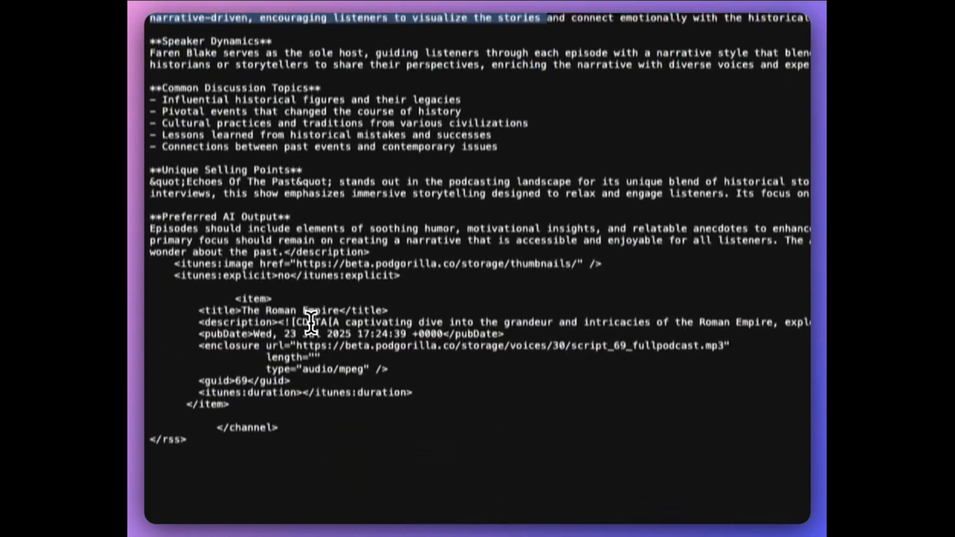
drag(309, 319, 725, 319)
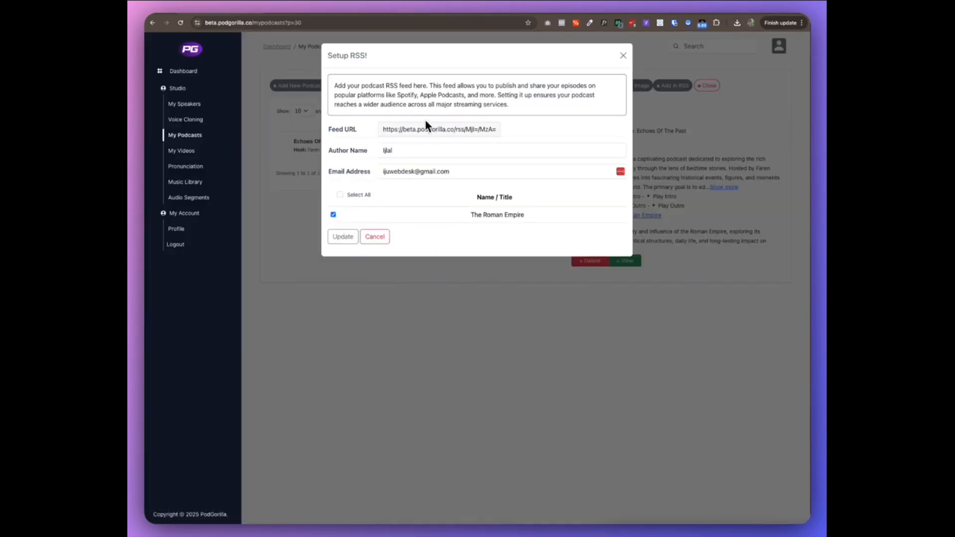
Close the RSS setup and start a new video project named History Podcast Ep 1.
click(623, 55)
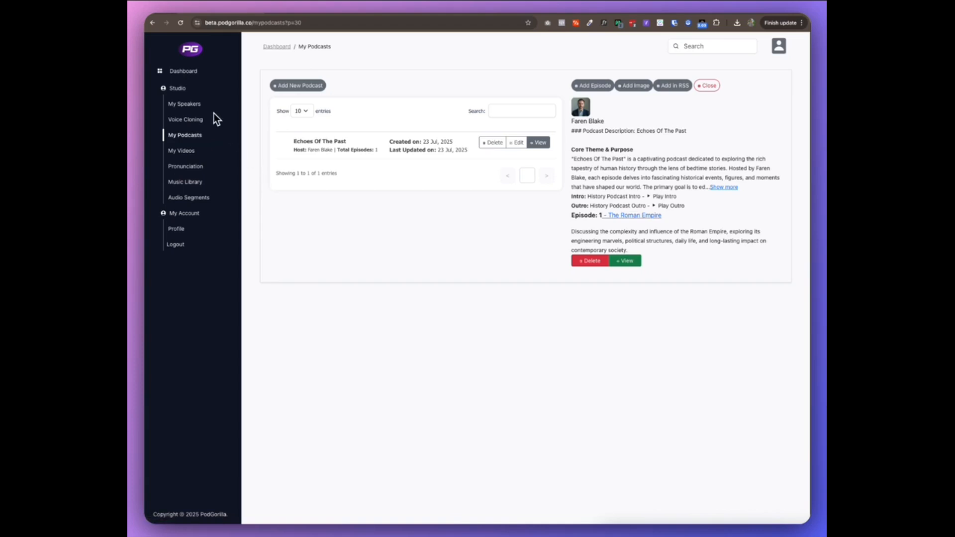
click(180, 152)
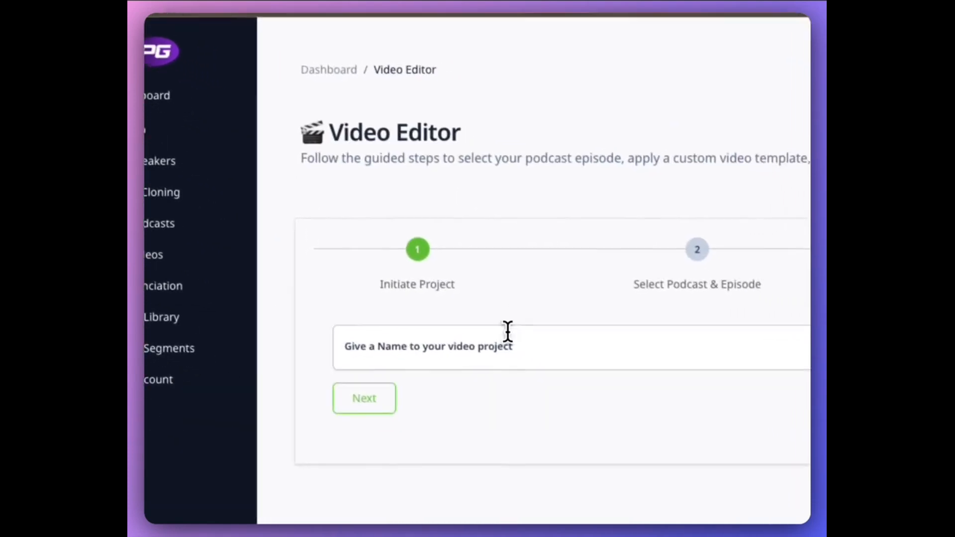
click(586, 379)
text(Histor)
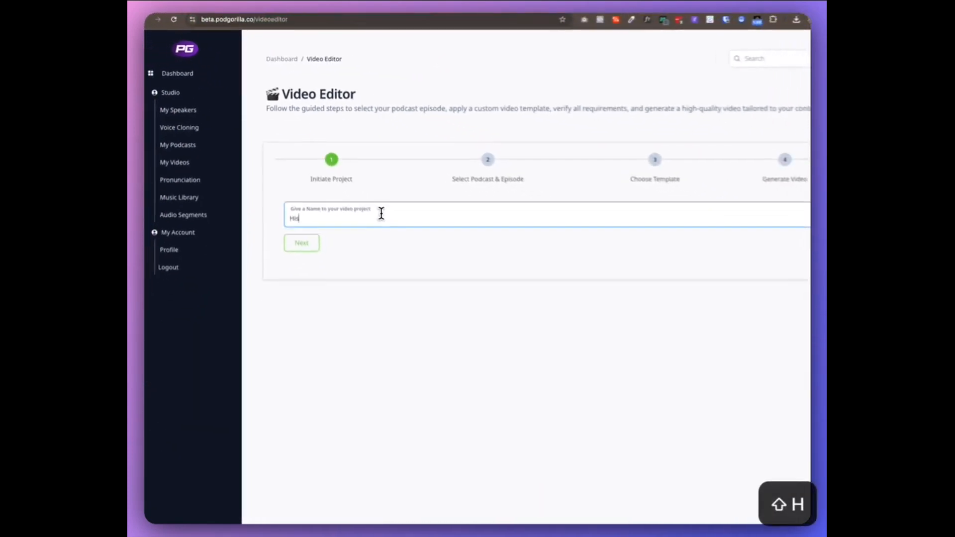
text(y Podcast Ep 1)
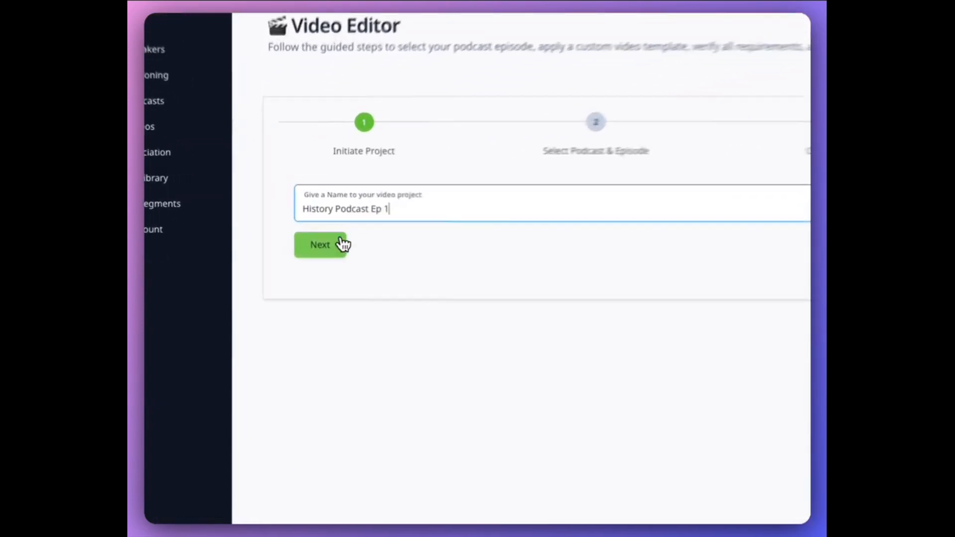
click(295, 222)
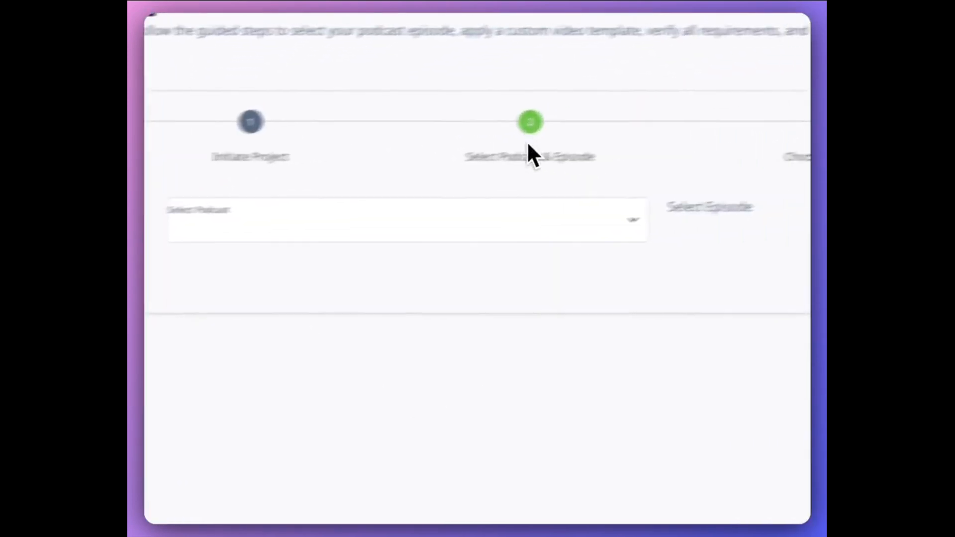
Select the Echoes Of The Past podcast and The Roman Empire episode for the video.
click(528, 226)
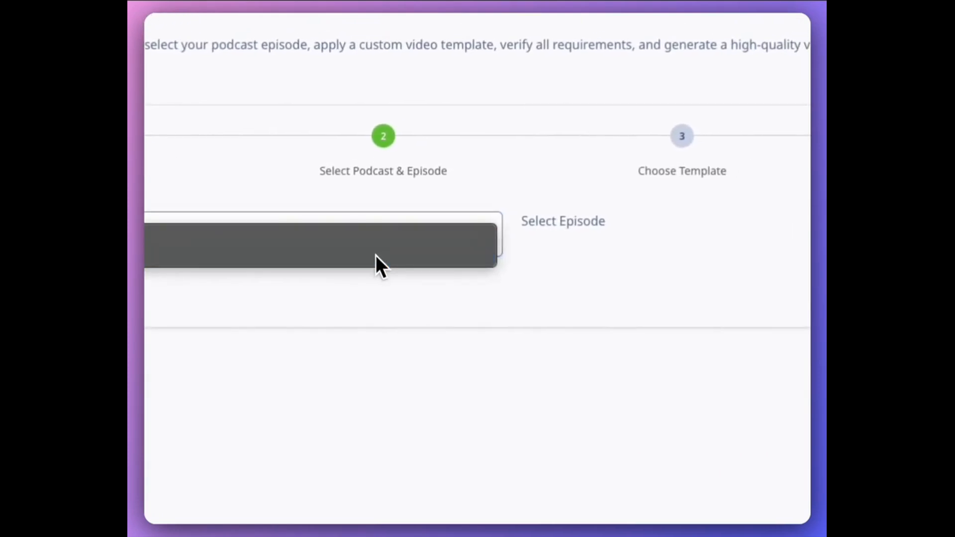
click(522, 242)
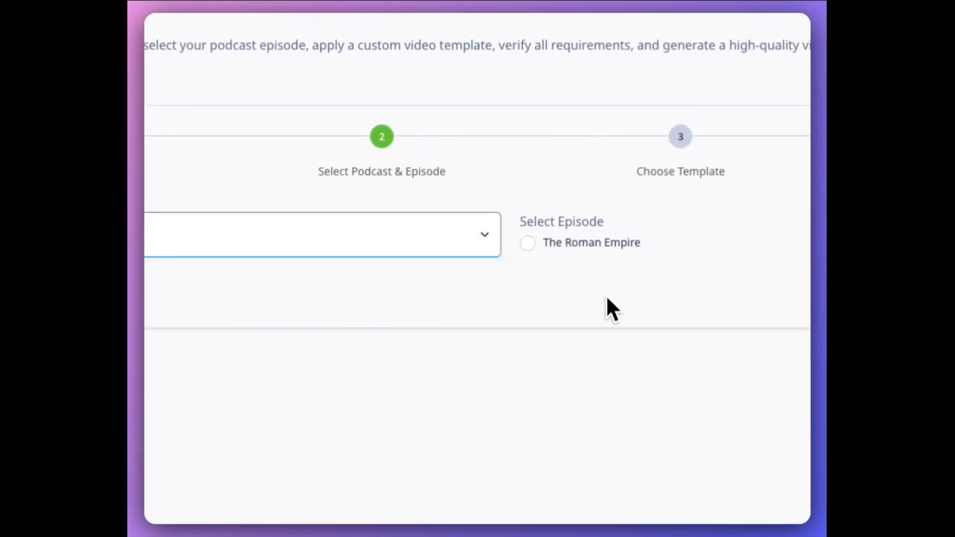
click(529, 243)
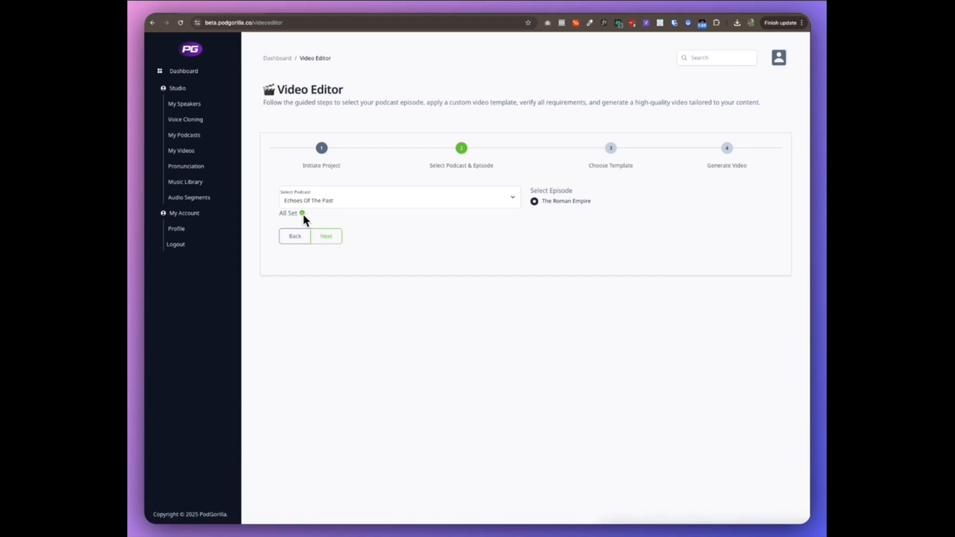
click(332, 236)
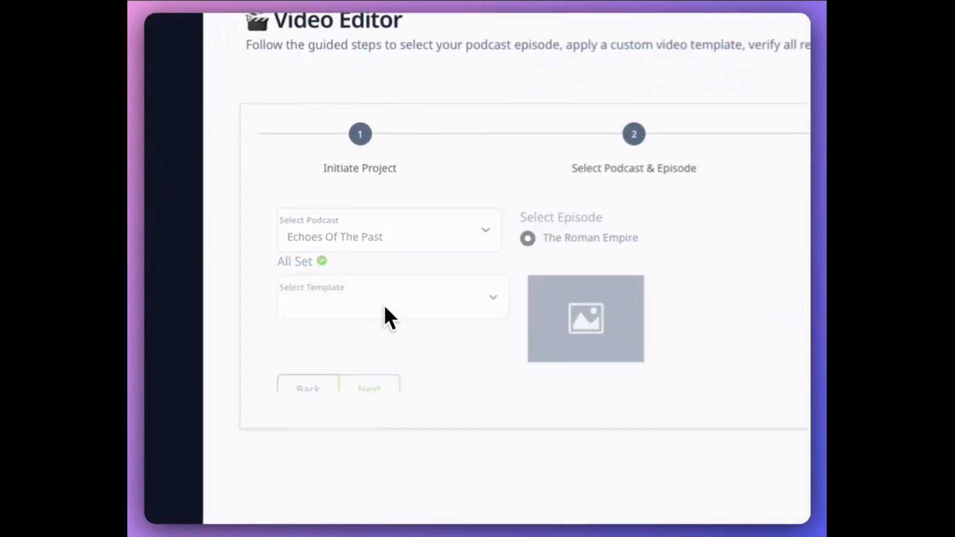
Choose the PodGorilla Square template and start generating the video.
click(497, 237)
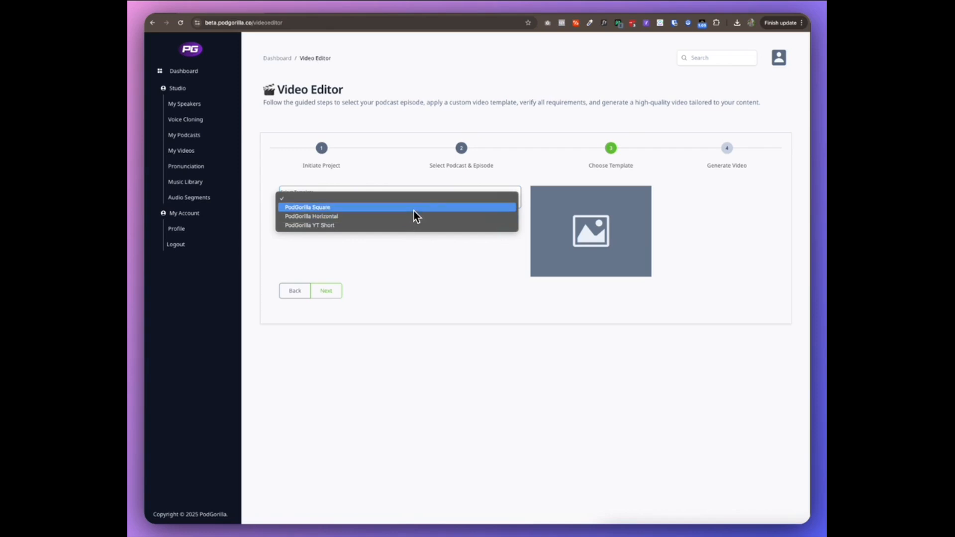
key(Up)
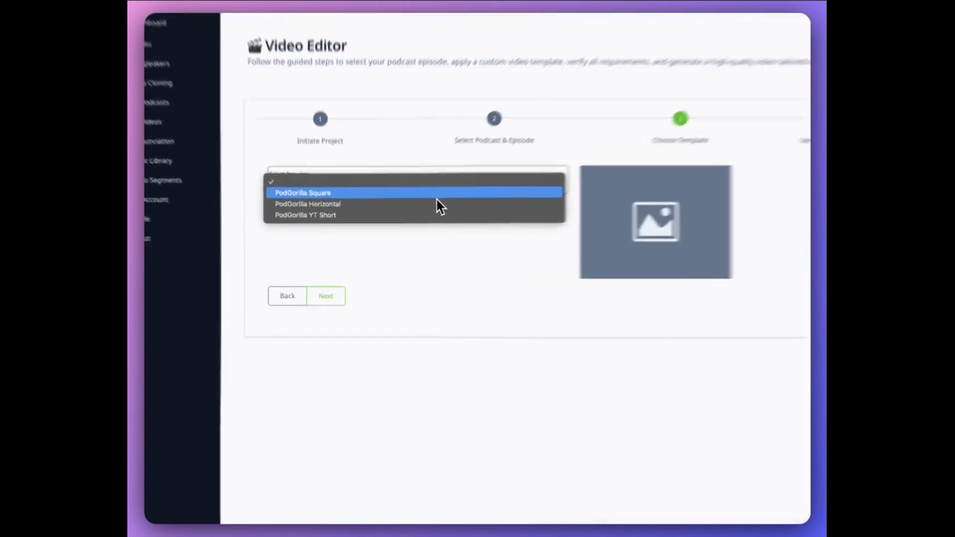
key(Return)
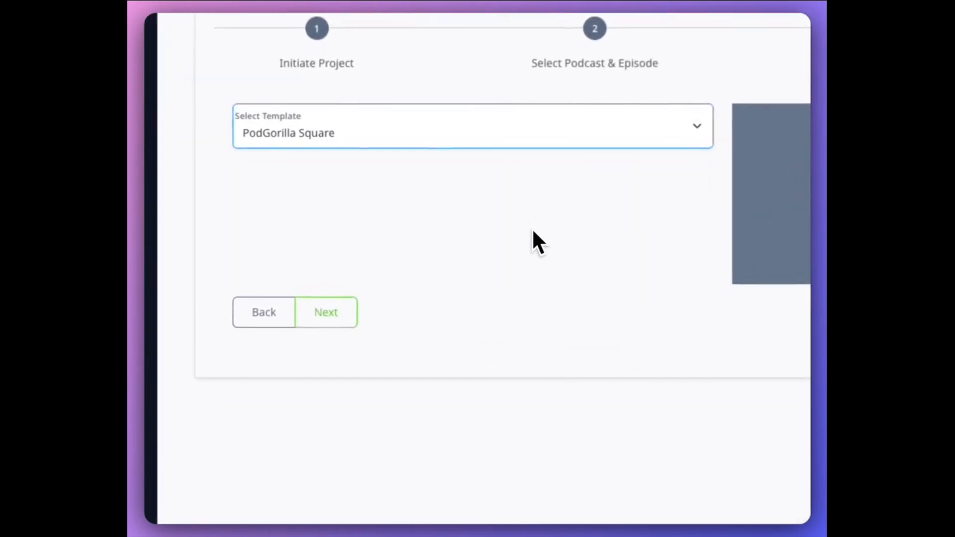
click(326, 314)
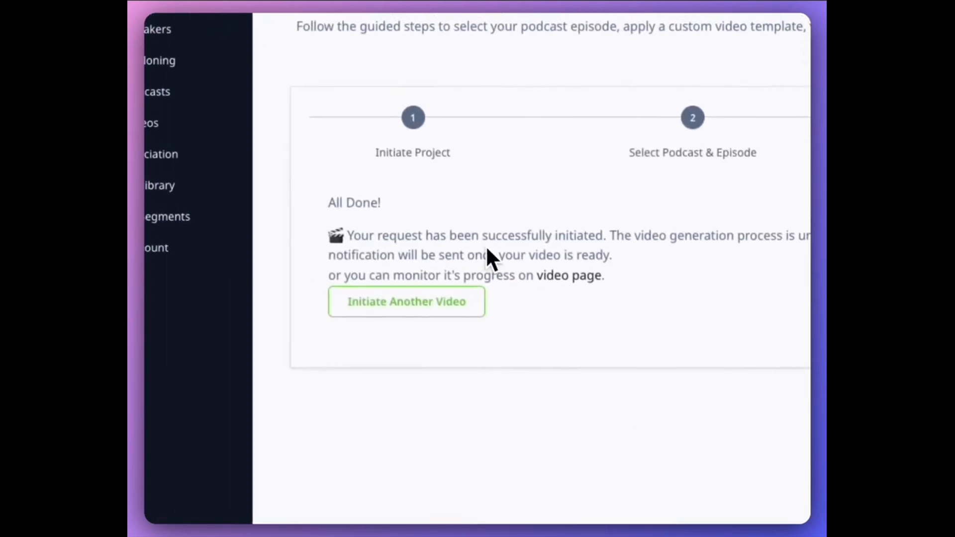
Open the History Podcast Ep 1 video from the videos list and play its preview.
click(598, 280)
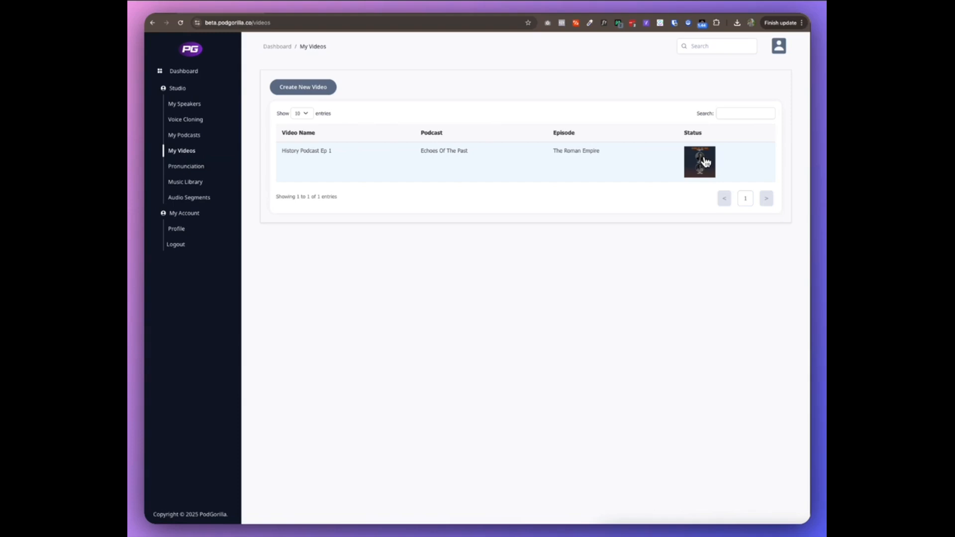
click(705, 160)
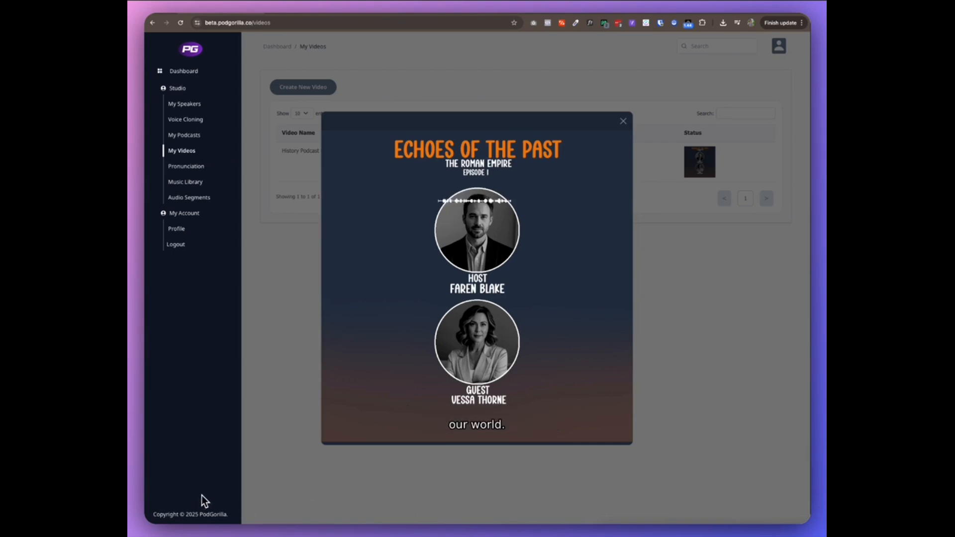
drag(337, 433, 352, 434)
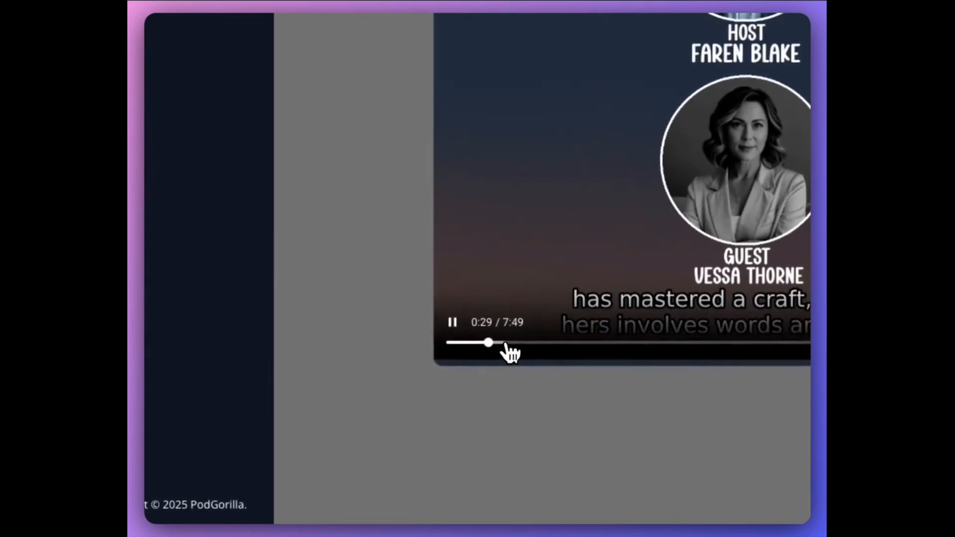
click(455, 323)
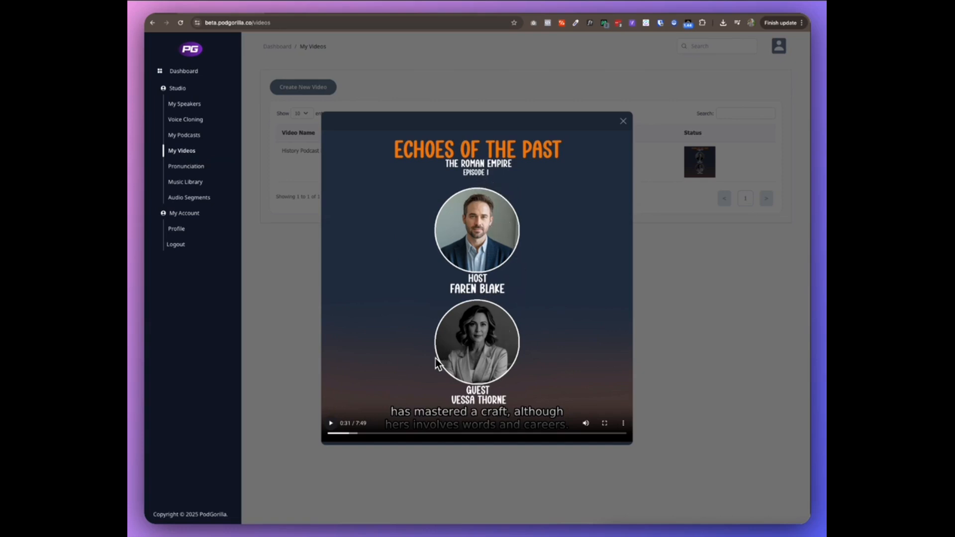
click(330, 424)
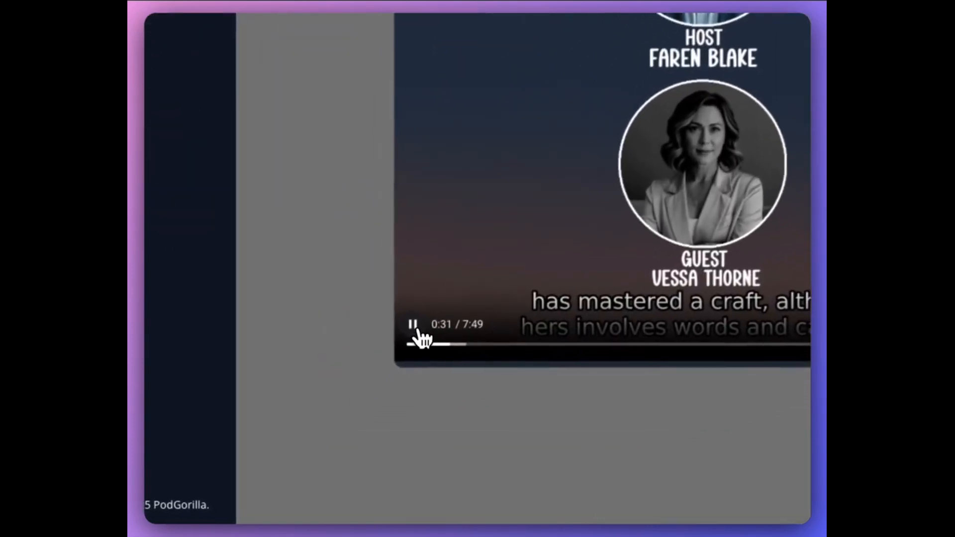
click(466, 343)
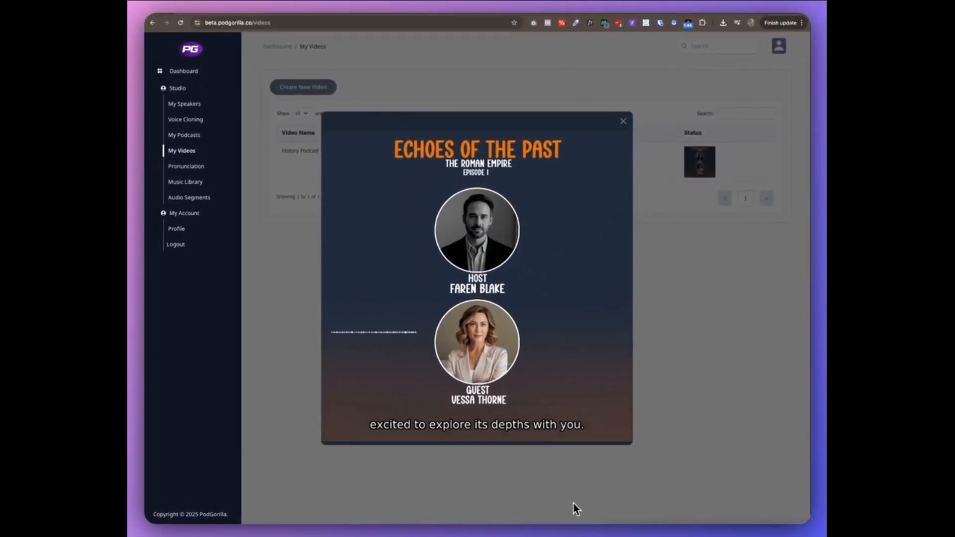
Pause the video and open the player's options to download it.
mouse_move(561, 381)
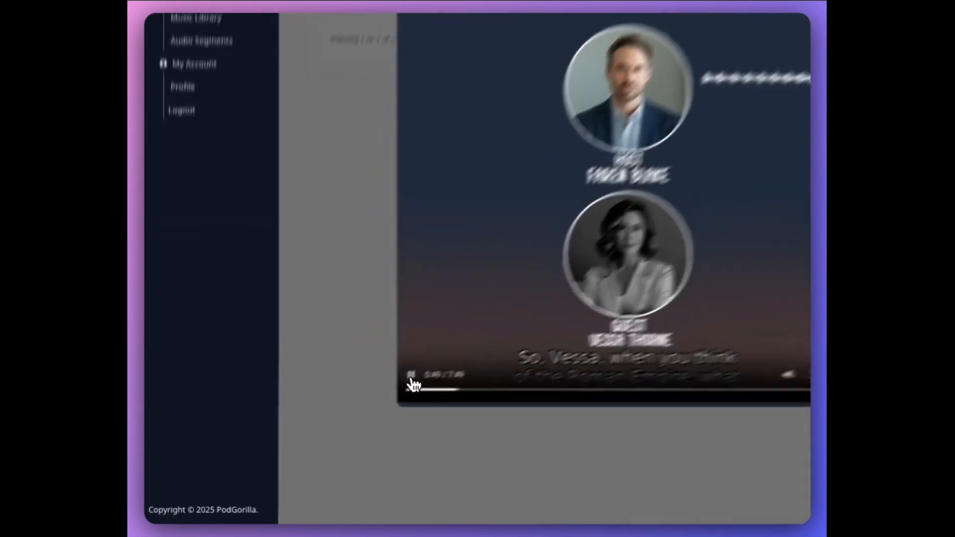
click(330, 424)
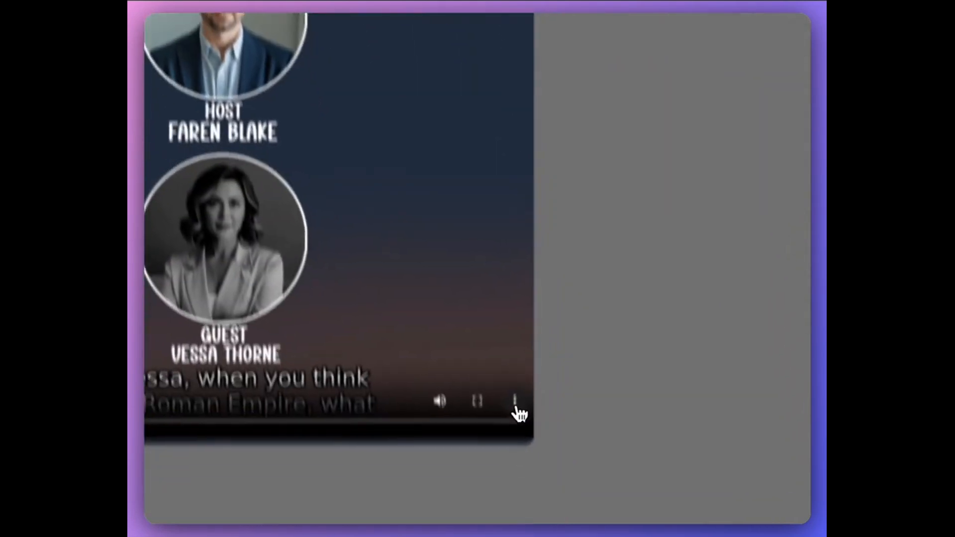
click(515, 405)
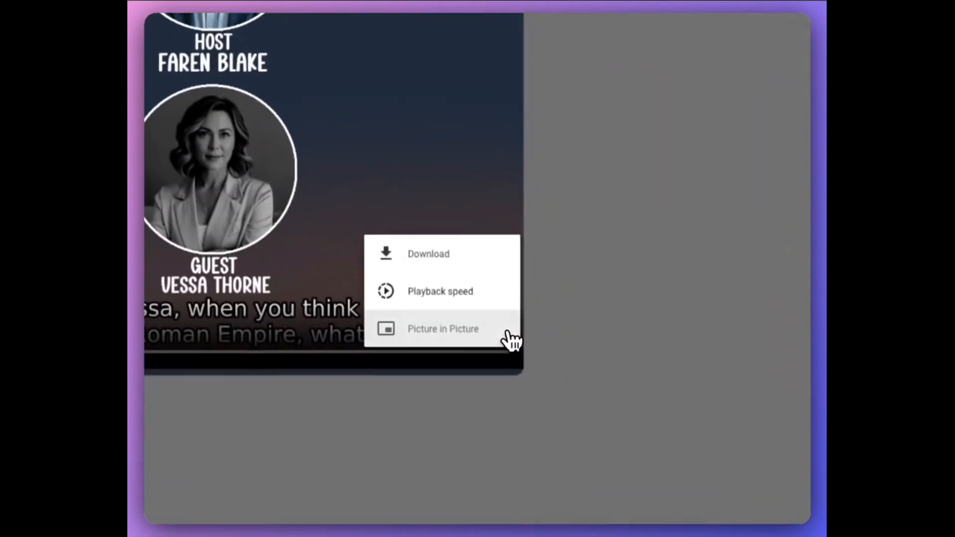